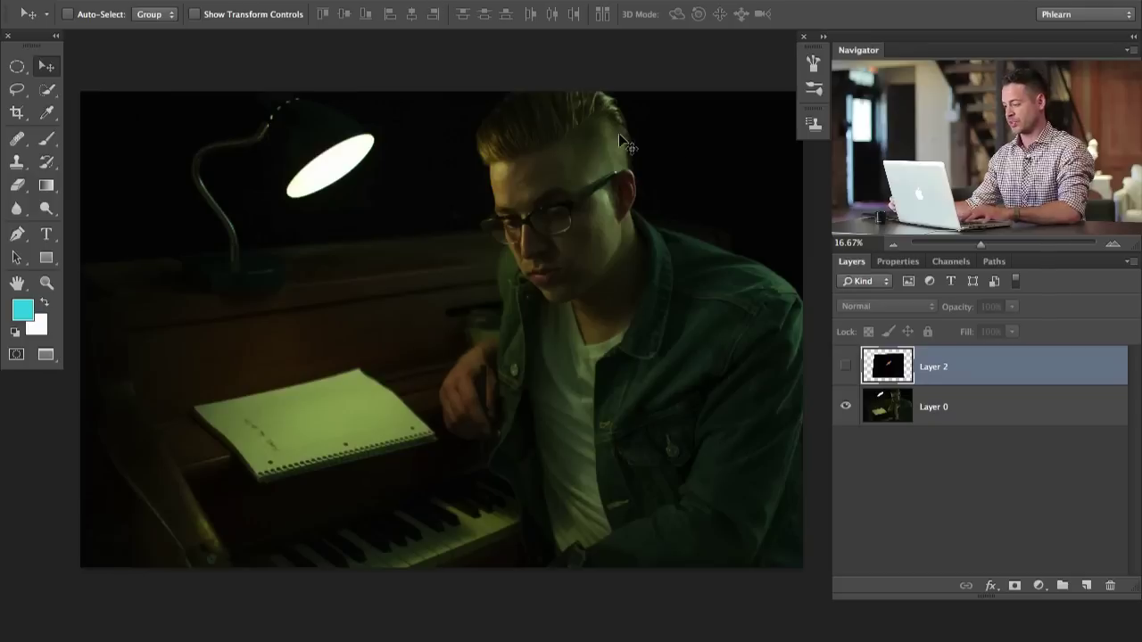
Examine the base photo close up, from the lamp and its light to the notebook and the man's face
scroll(495, 358, up, 2)
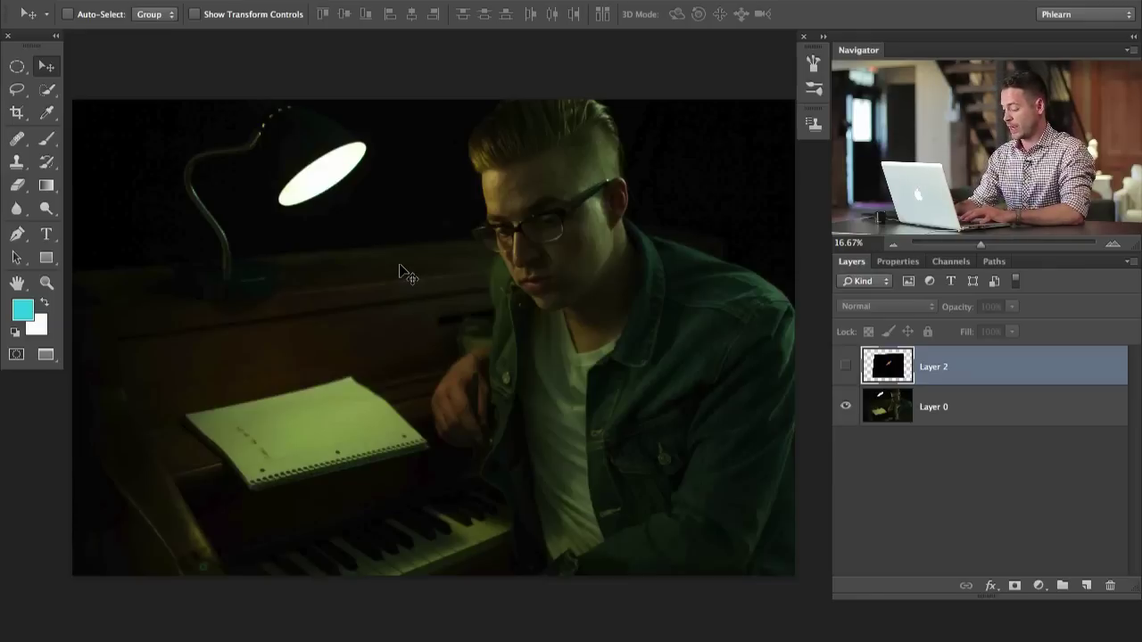
key(ctrl+plus)
scroll(553, 229, up, 2)
scroll(553, 229, left, 2)
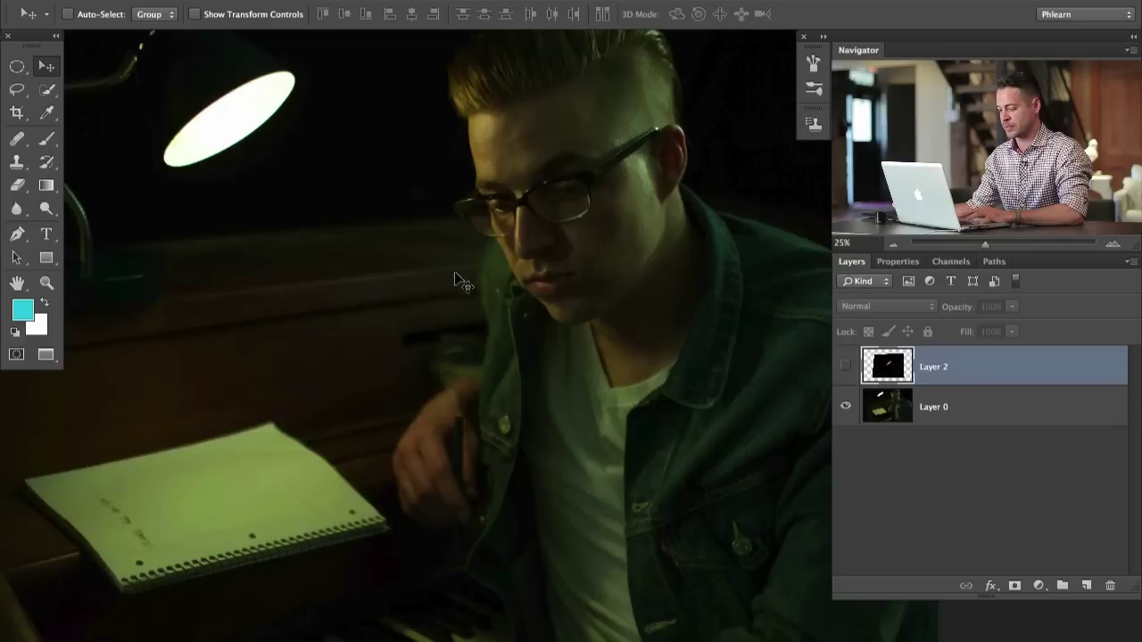
scroll(491, 303, up, 2)
scroll(491, 304, left, 3)
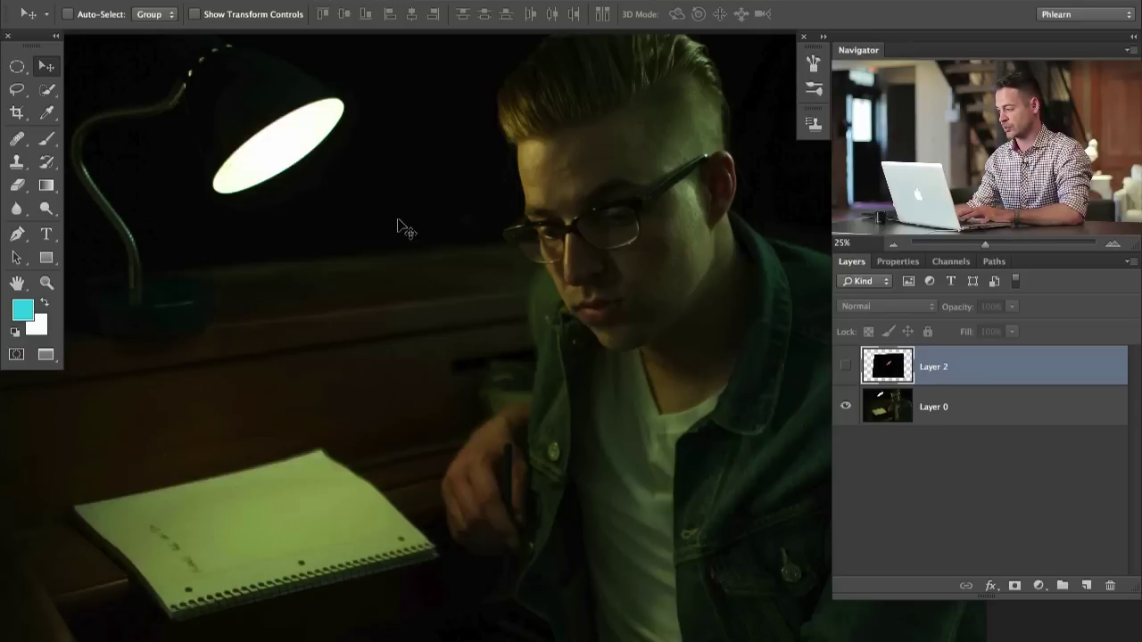
drag(369, 247, 431, 265)
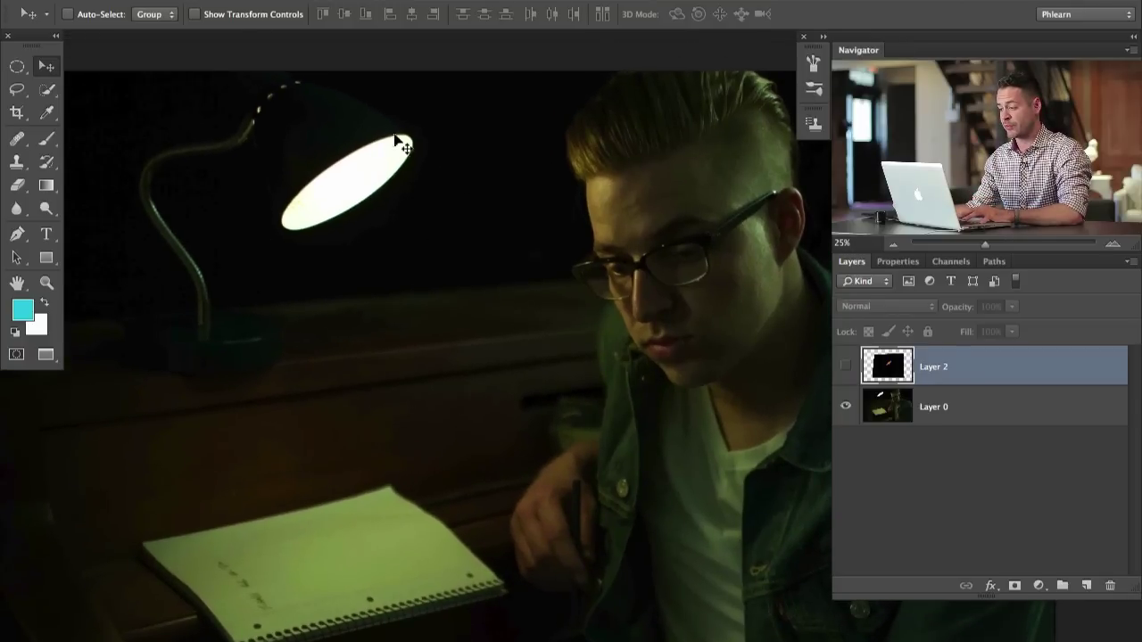
scroll(460, 235, right, 5)
scroll(461, 235, down, 1)
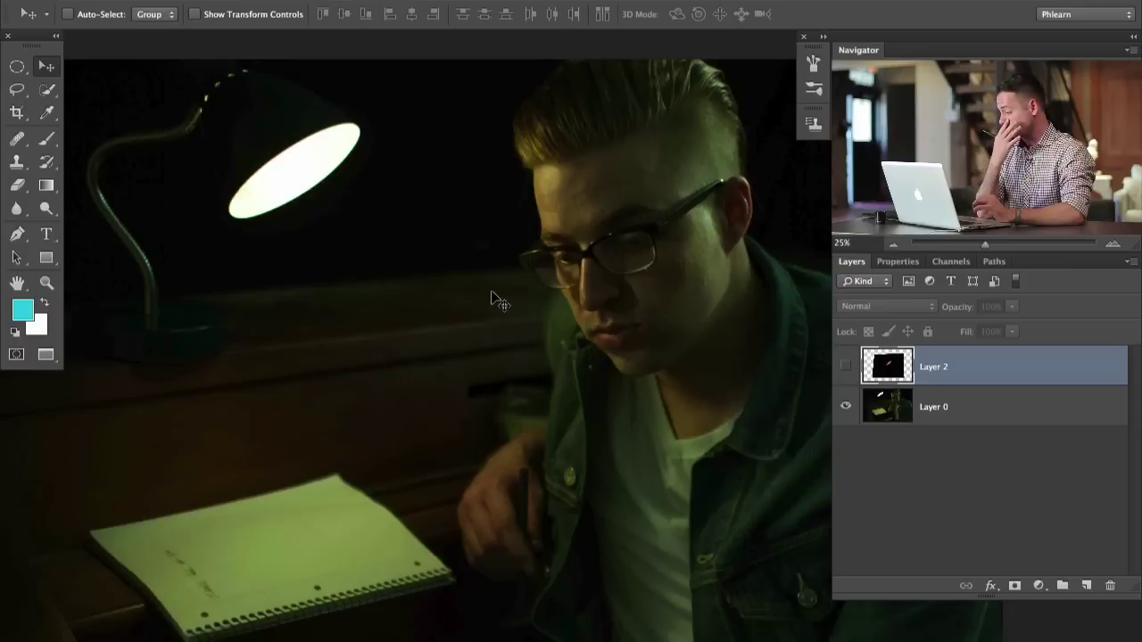
Show Layer 2 and reposition it over the photo, with its orange lamp opening just below and beside the white one
click(846, 366)
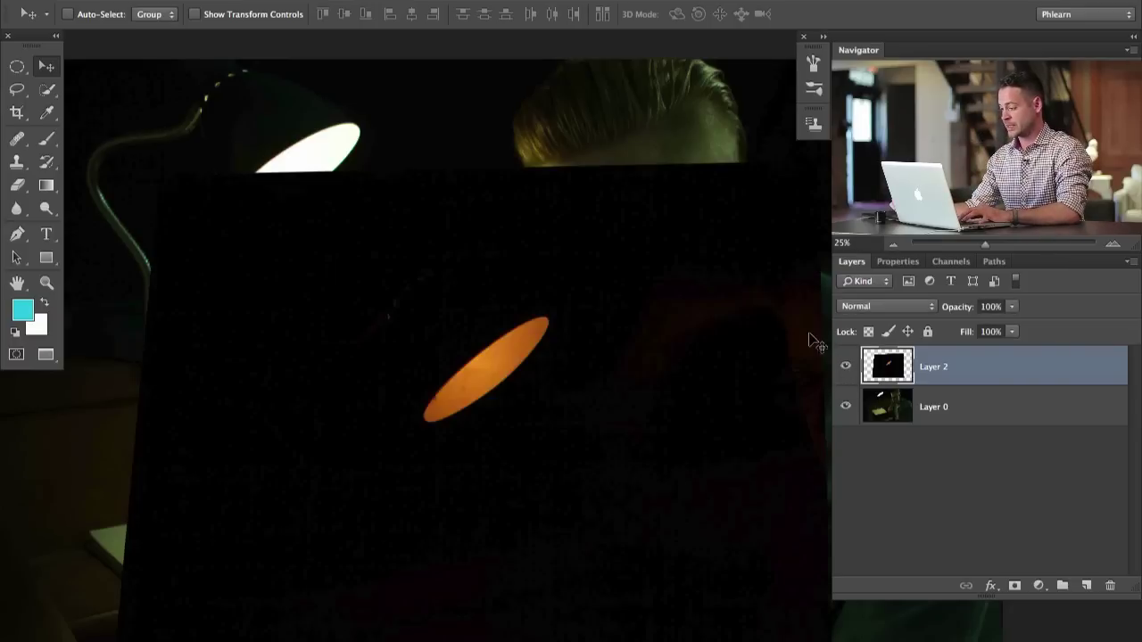
scroll(563, 416, down, 2)
drag(540, 355, 471, 418)
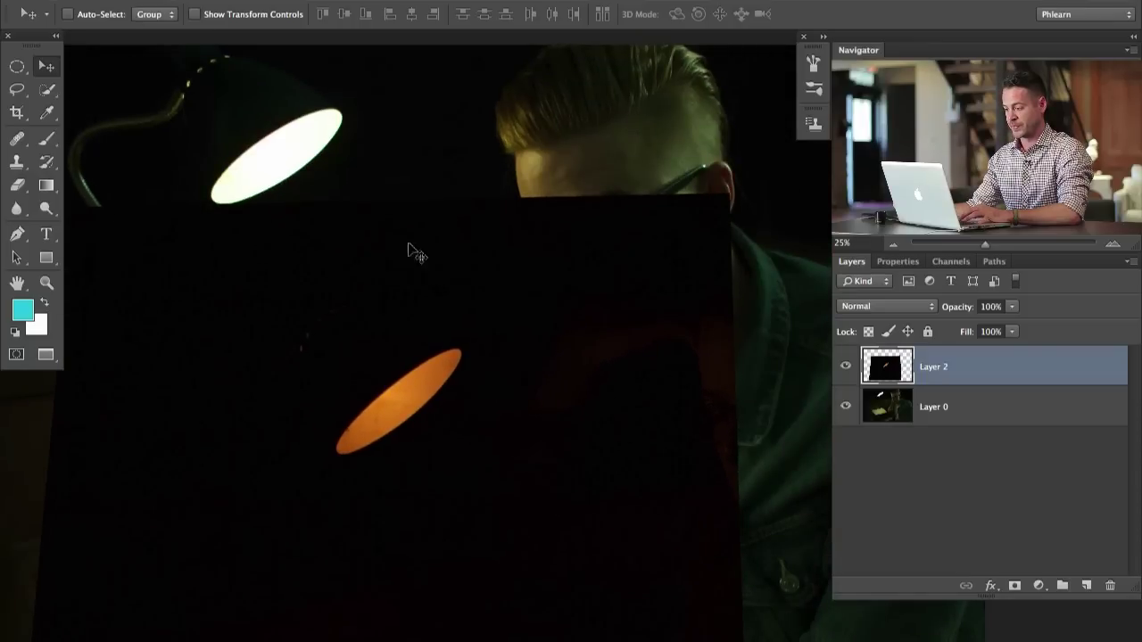
drag(507, 507, 548, 504)
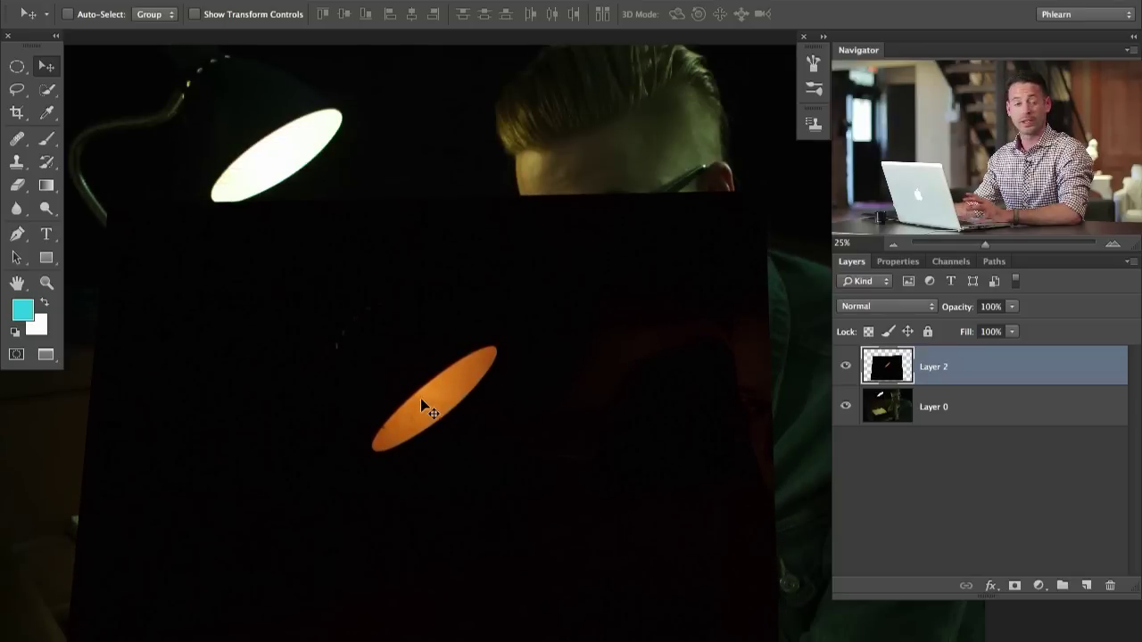
drag(615, 474, 638, 428)
drag(551, 391, 576, 404)
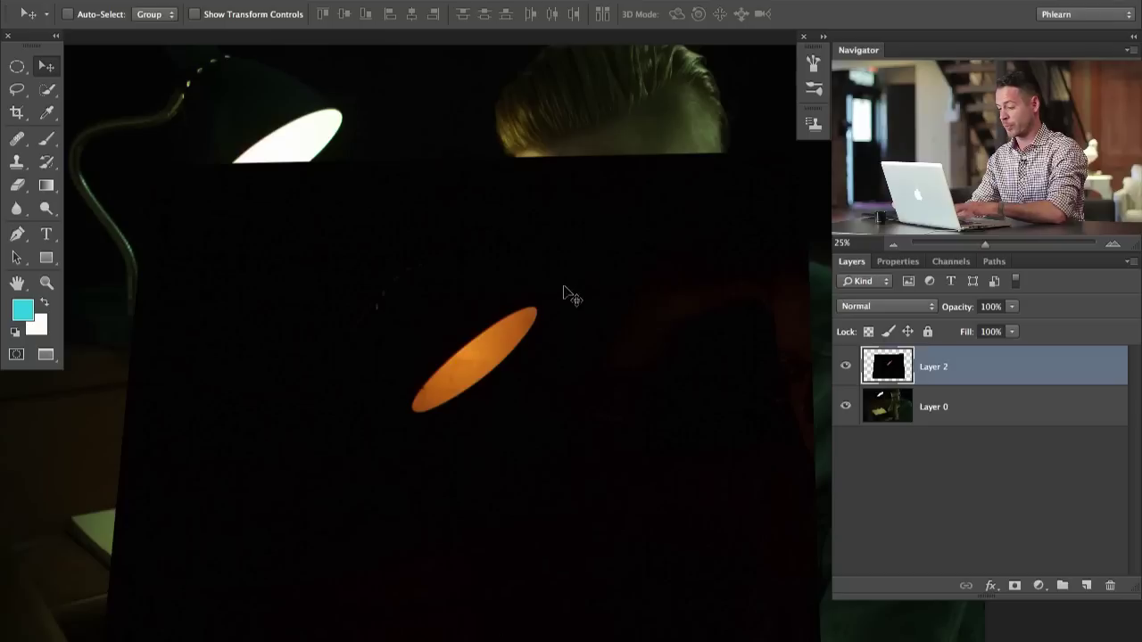
Trim Layer 2 to a rectangle around the orange lamp opening by deleting everything outside it, and clear the selection
key(m)
drag(361, 273, 570, 418)
key(shift+m)
drag(348, 251, 616, 465)
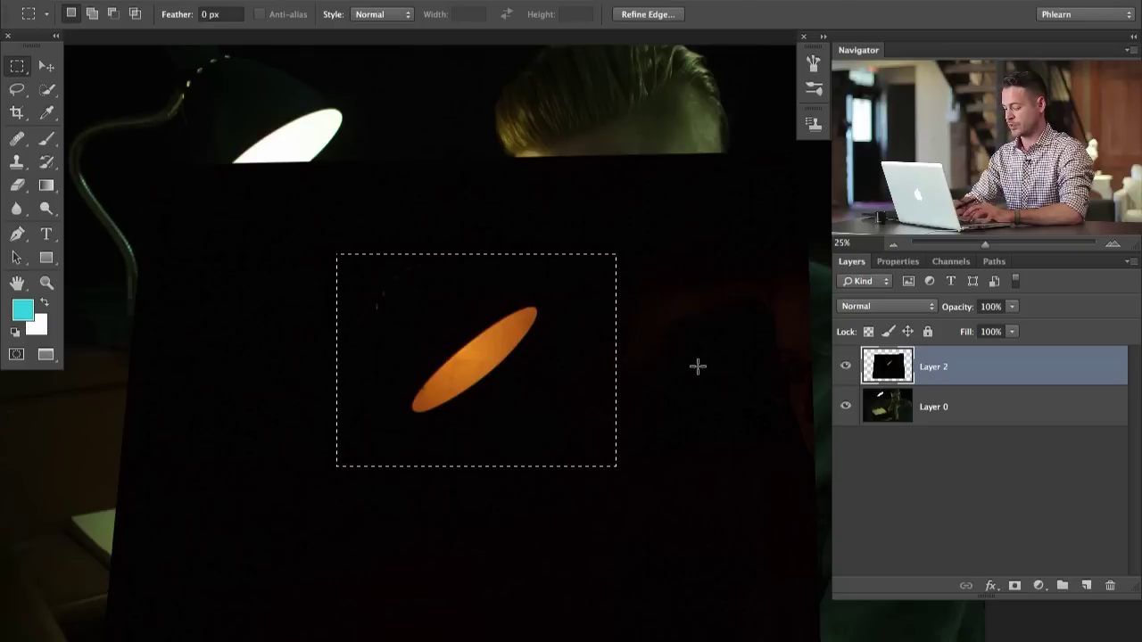
key(ctrl+shift+i)
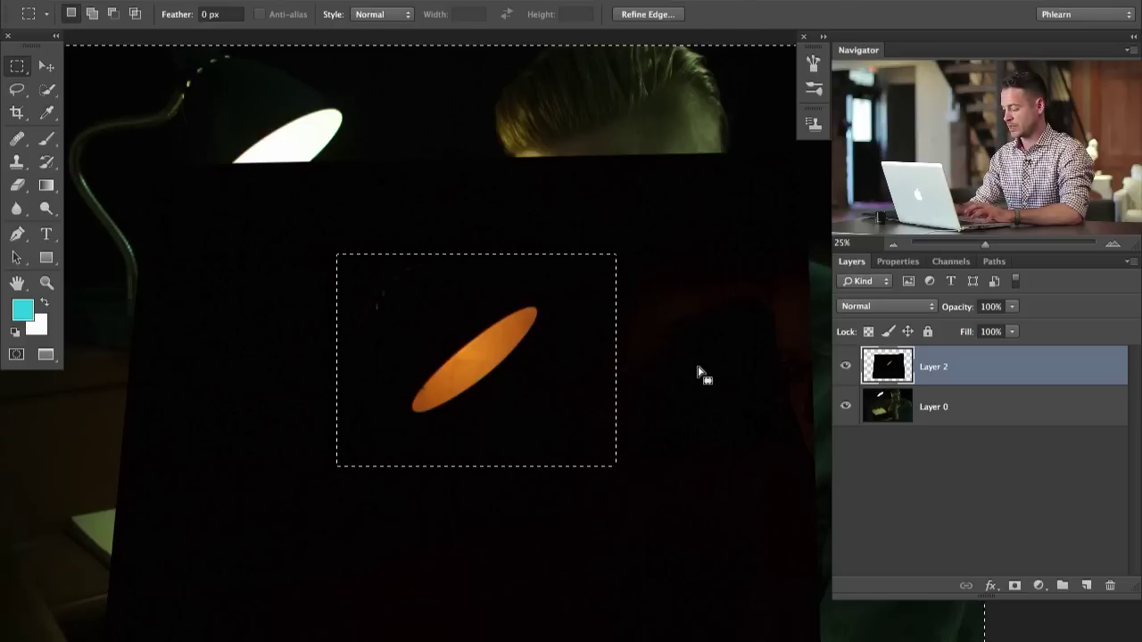
key(Delete)
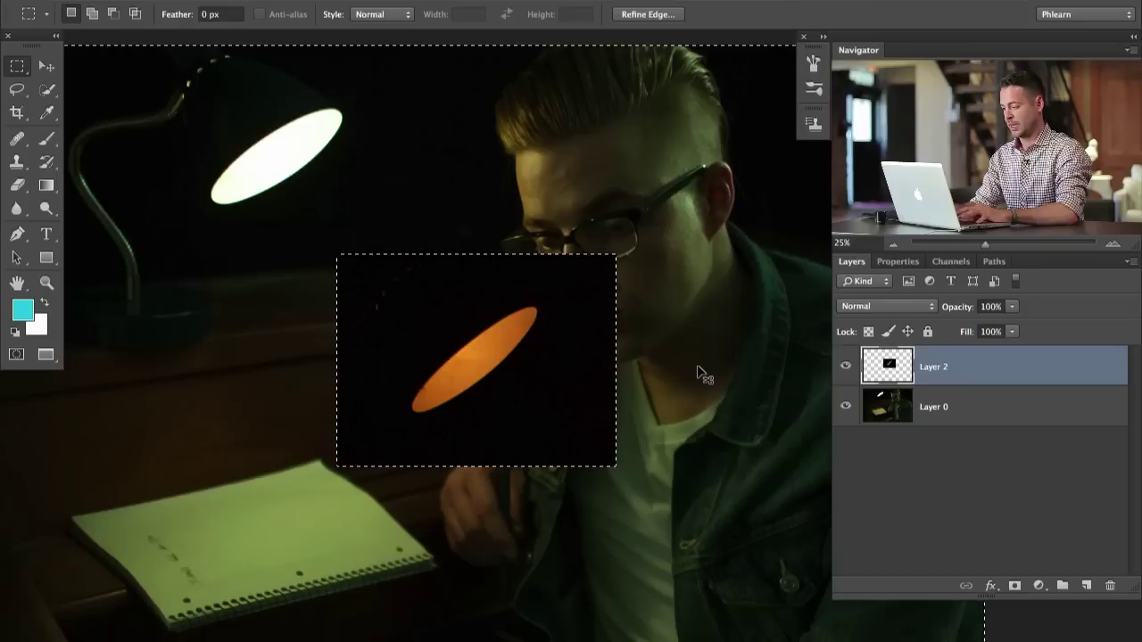
key(ctrl+d)
Lower Layer 2's opacity to 62% and move its orange ellipse just below the white lamp opening
key(v)
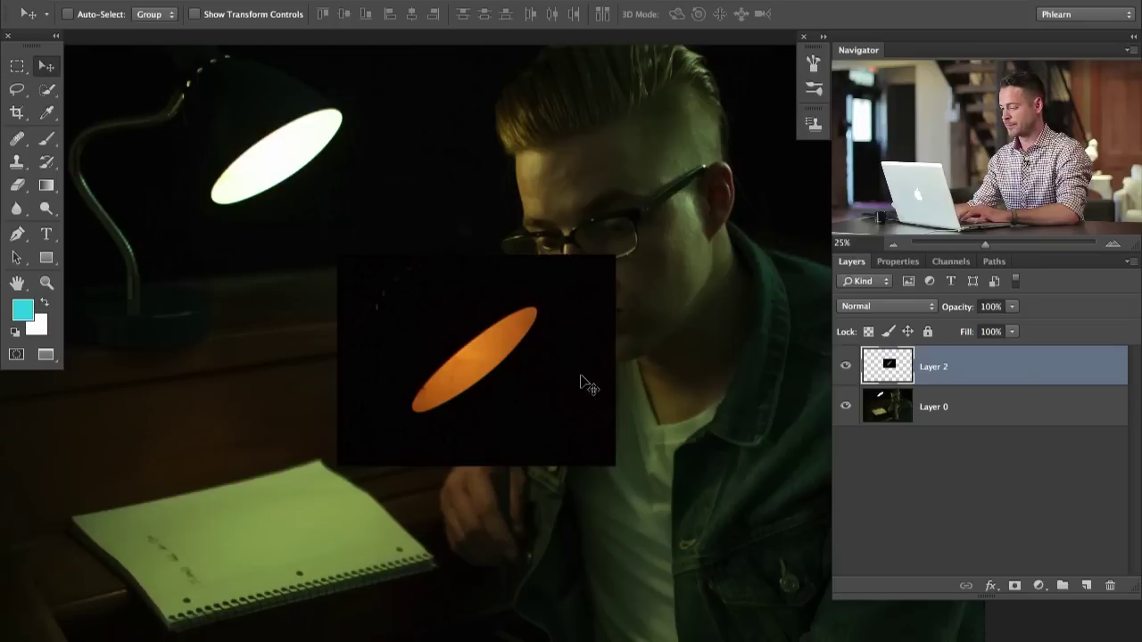
drag(565, 405, 467, 330)
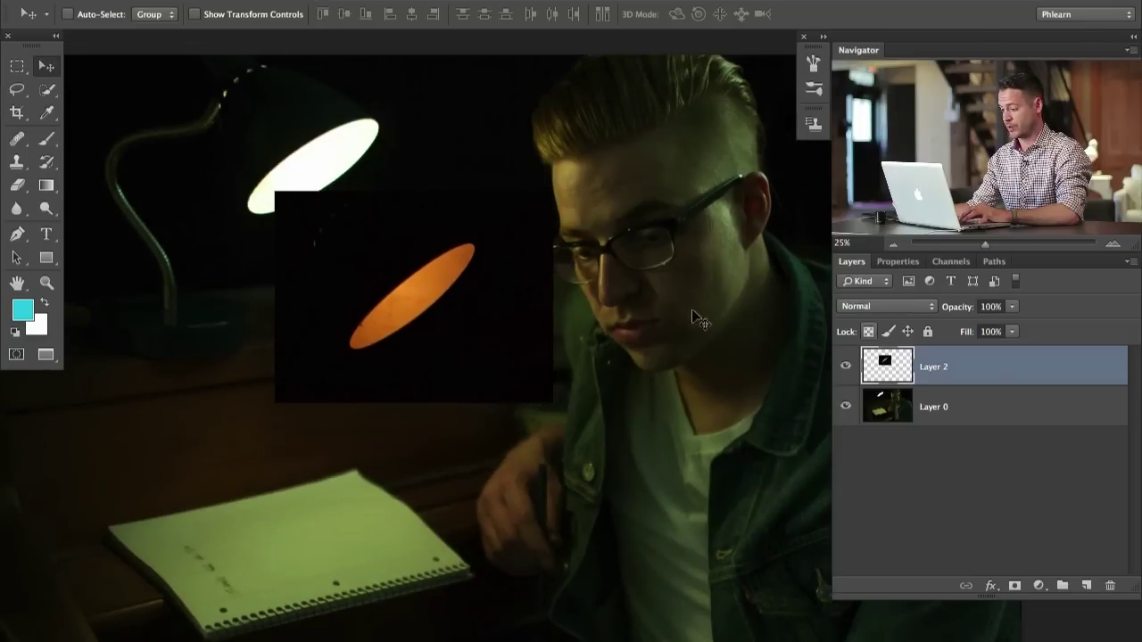
drag(968, 307, 933, 308)
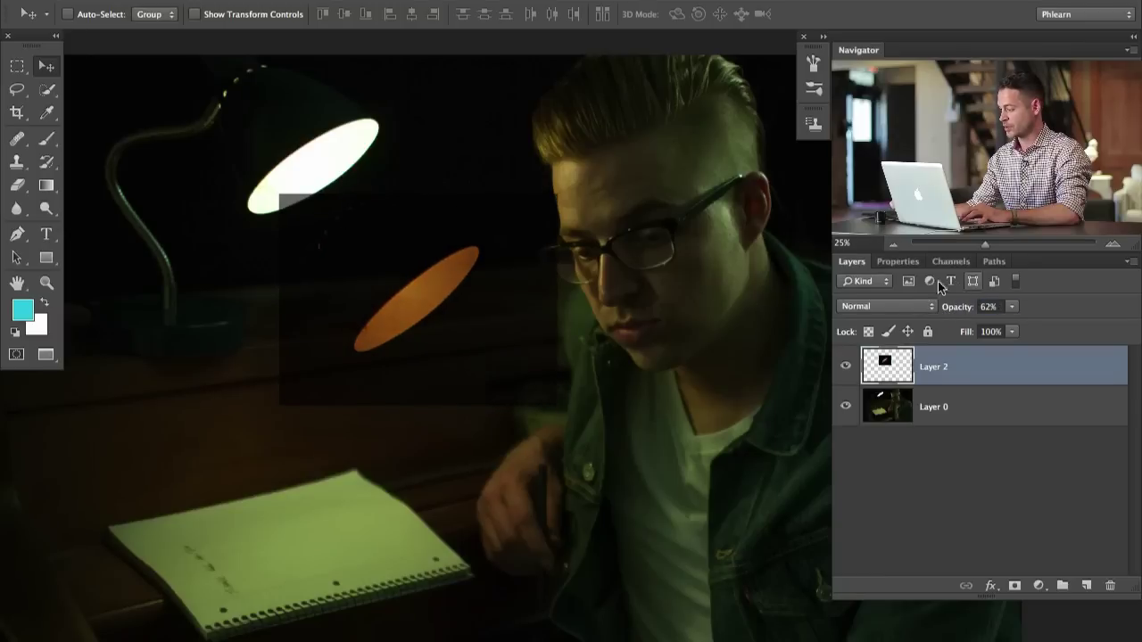
drag(471, 339, 407, 339)
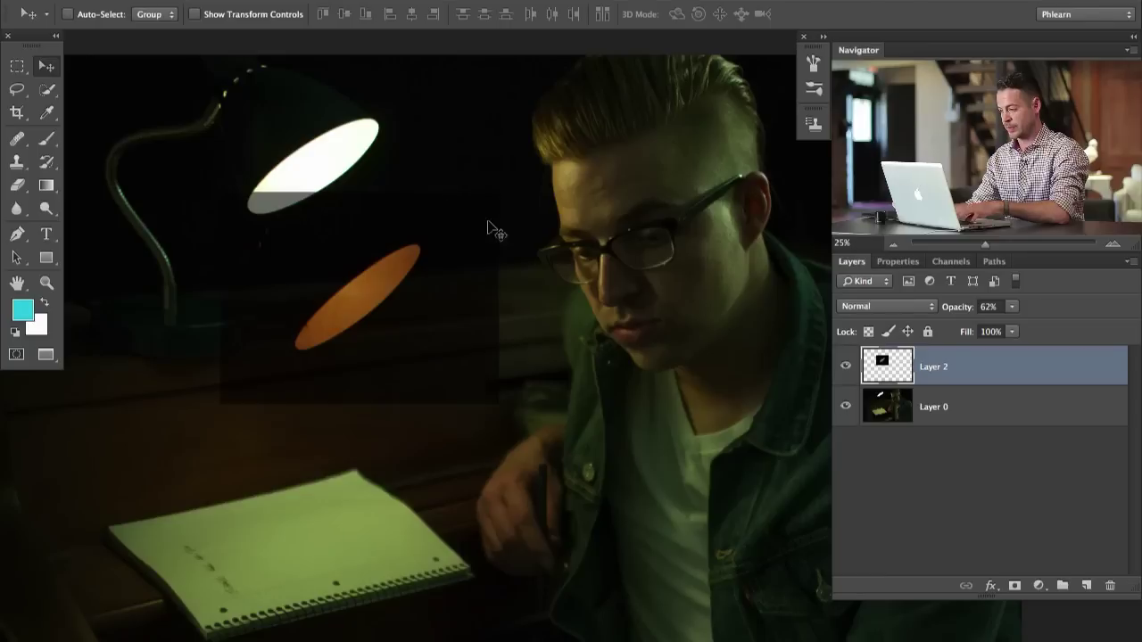
key(ctrl+t)
drag(578, 252, 551, 403)
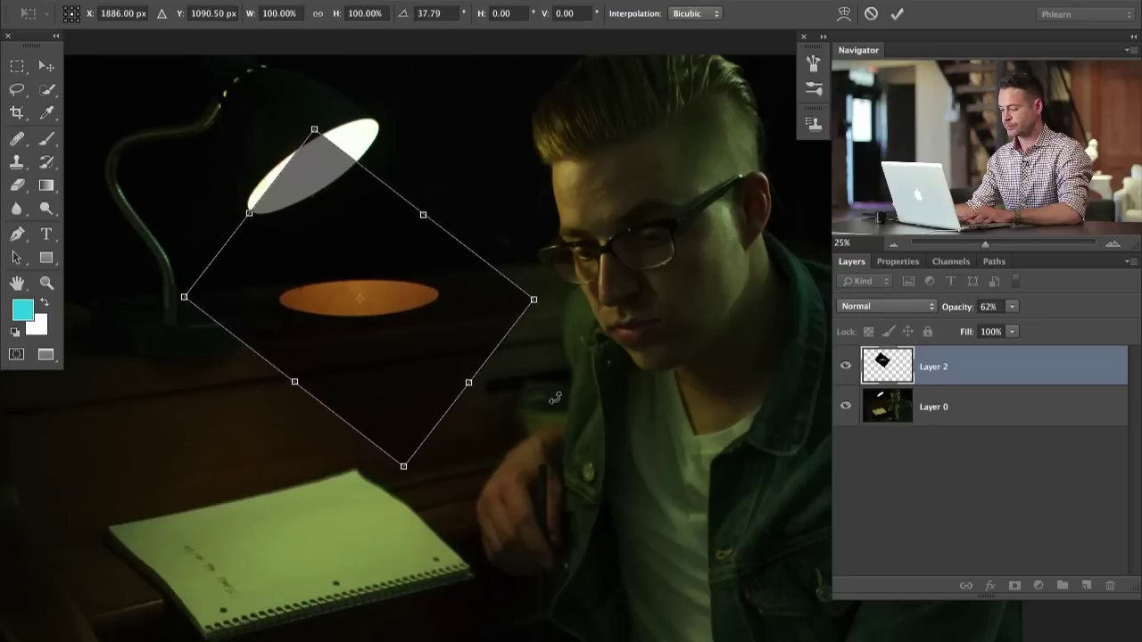
key(Return)
key(ctrl+t)
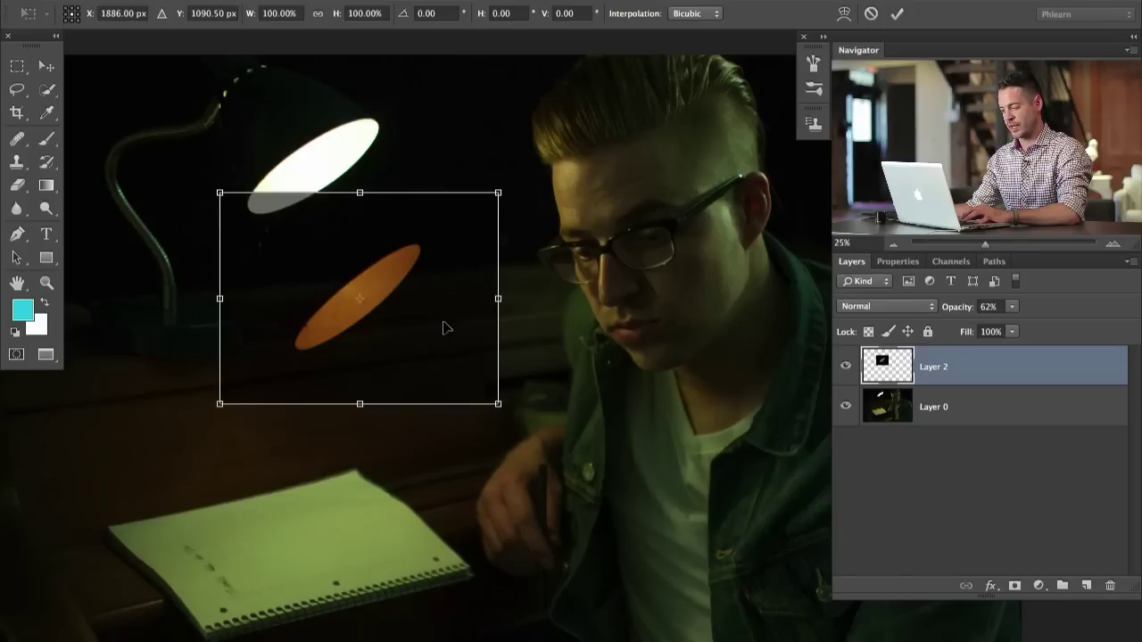
drag(497, 404, 471, 397)
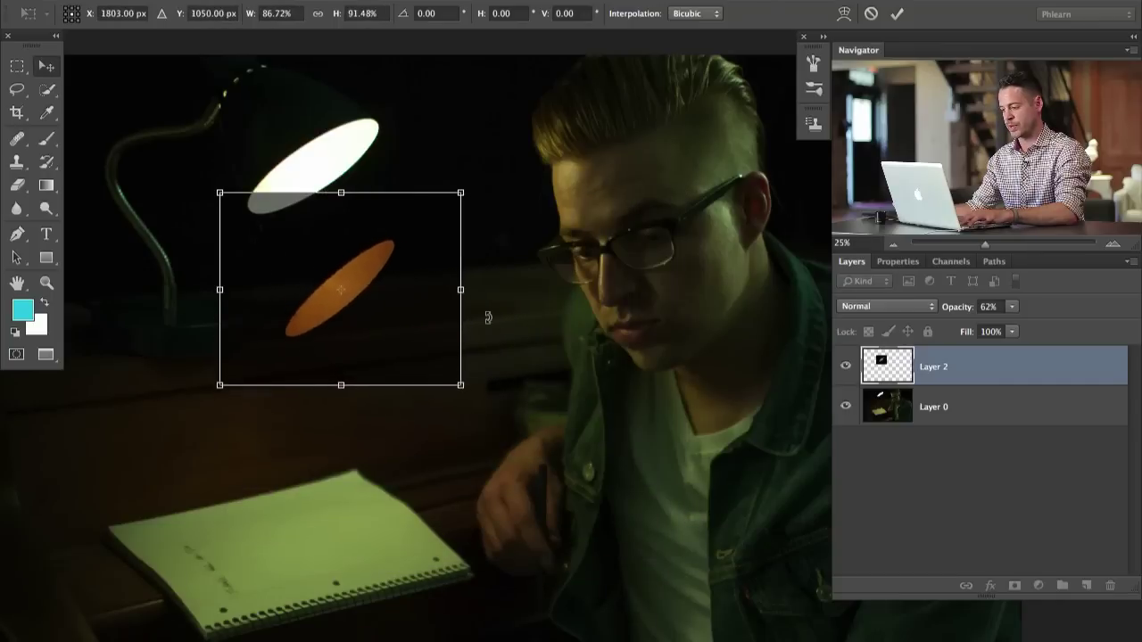
key(Return)
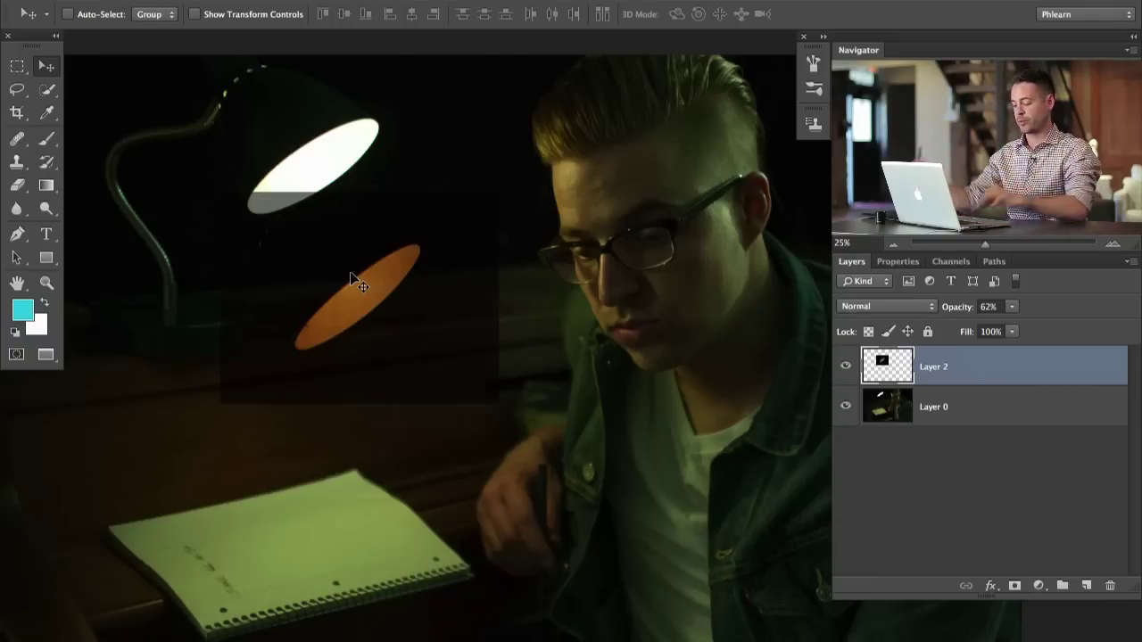
Rotate Layer 2 by about 38° so that the orange ellipse lies horizontal, and apply the transformation
key(ctrl+t)
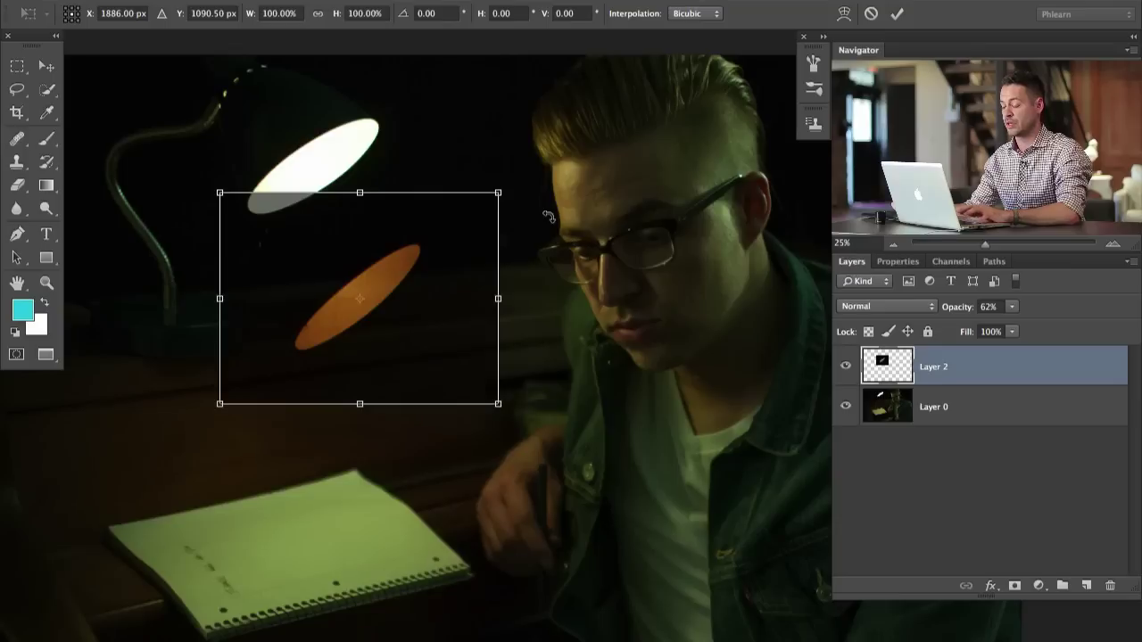
drag(564, 222, 594, 351)
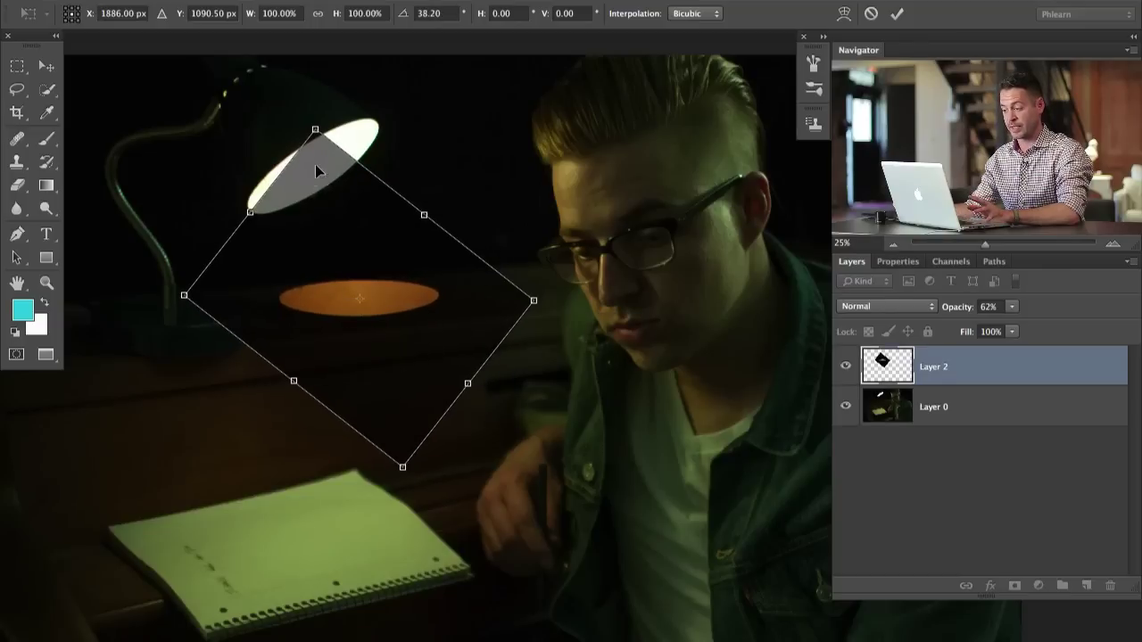
key(Return)
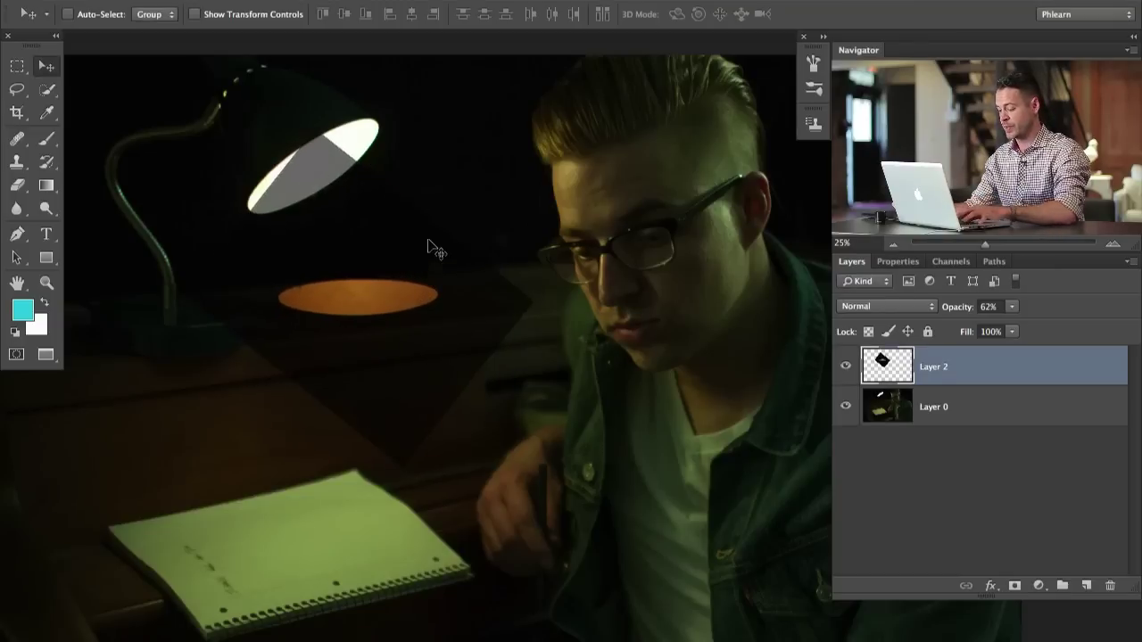
Free-transform Layer 2 to about 135% height and 105% width, and rotate it about -32.7° over the white lamp opening
key(ctrl+t)
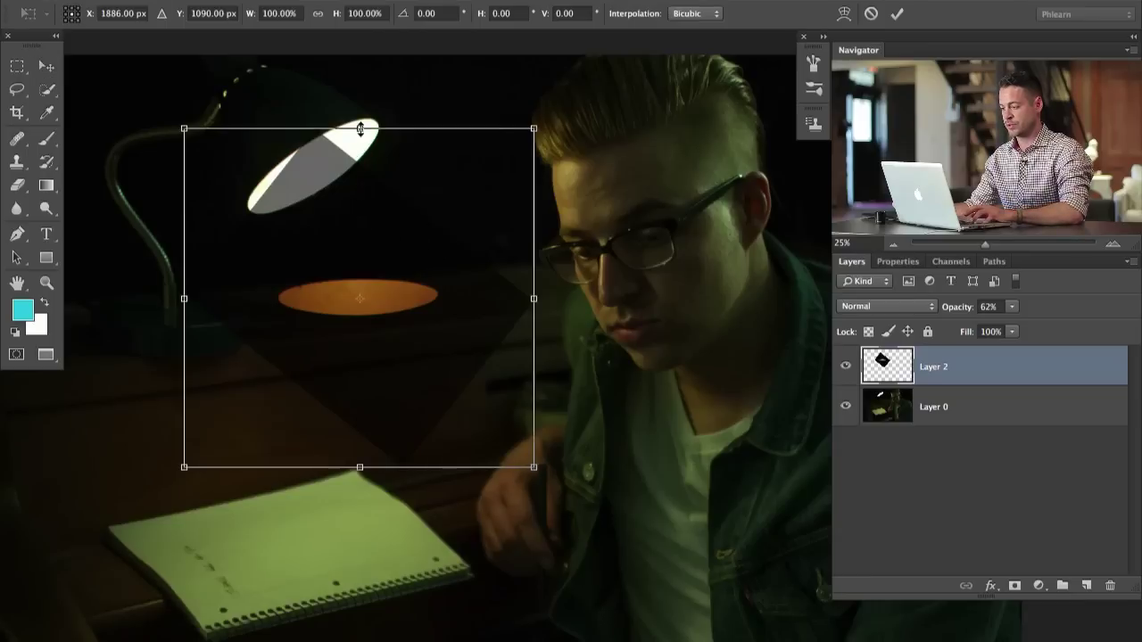
drag(362, 466, 361, 526)
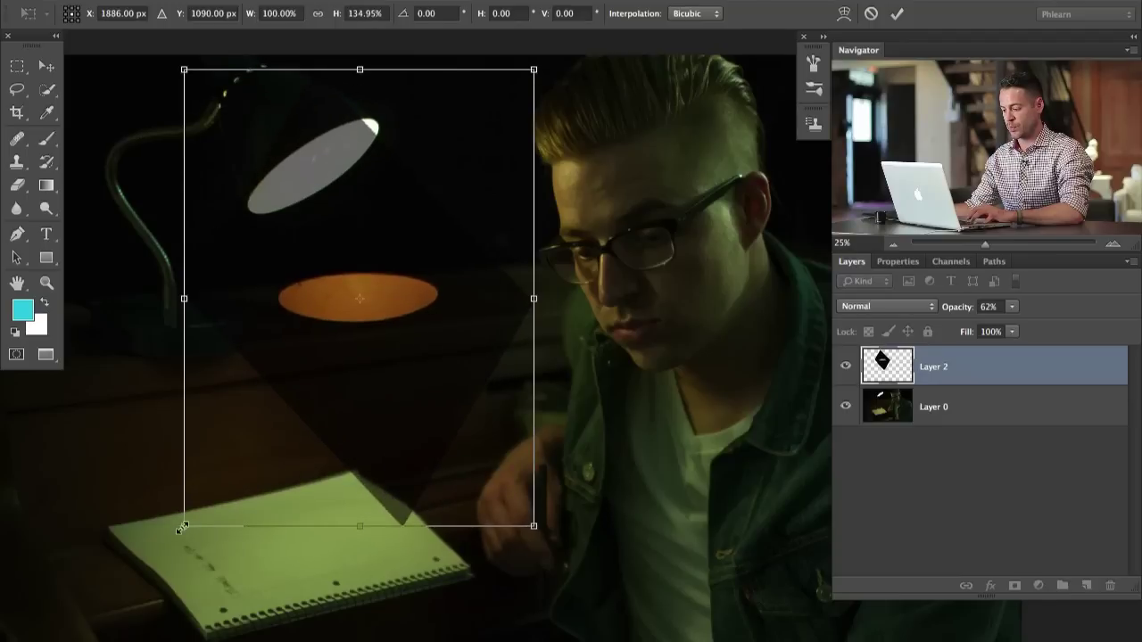
mouse_move(540, 304)
mouse_down()
mouse_move(591, 295)
mouse_move(548, 301)
mouse_up()
drag(484, 434, 443, 322)
drag(440, 421, 532, 295)
drag(523, 376, 509, 387)
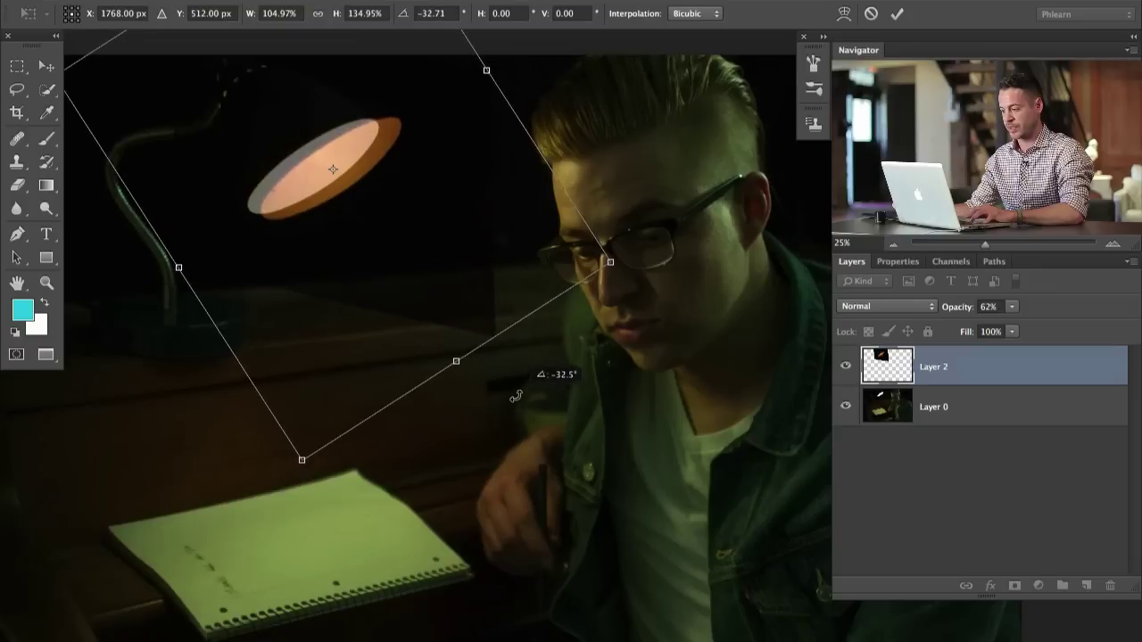
Fine-tune Layer 2's position, angle and width, about 98%, until the orange ellipse covers the lamp opening, and apply the transformation
drag(446, 300, 454, 313)
drag(483, 142, 462, 158)
drag(428, 270, 432, 270)
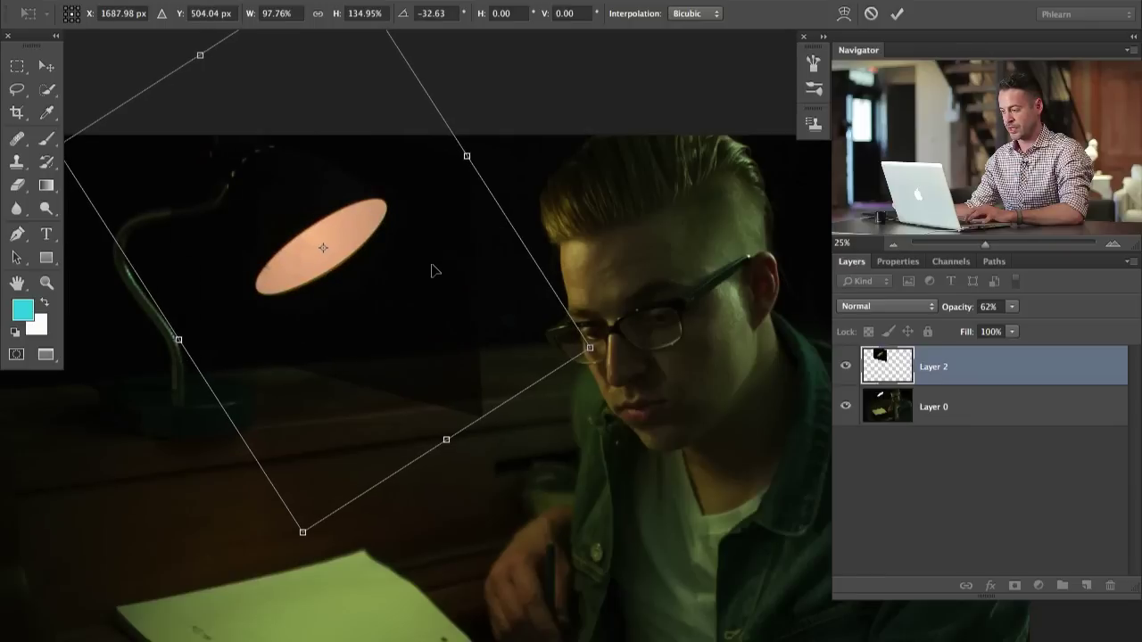
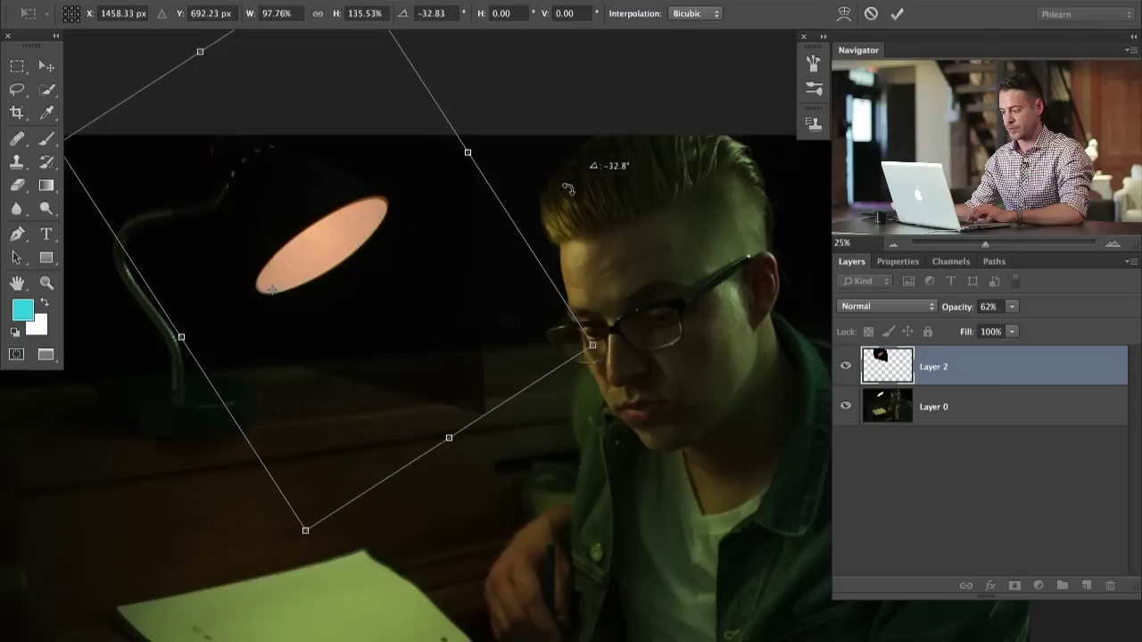
drag(467, 156, 465, 157)
key(Return)
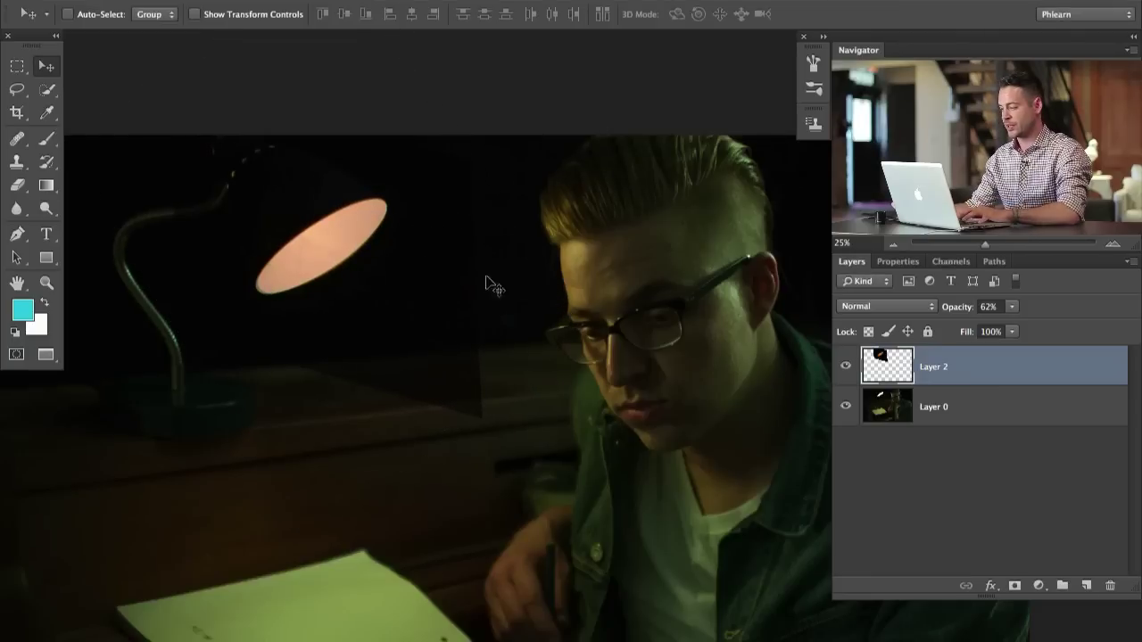
Set Layer 2's opacity to 100% and toggle its visibility to compare the lamp with and without it
drag(959, 310, 1046, 308)
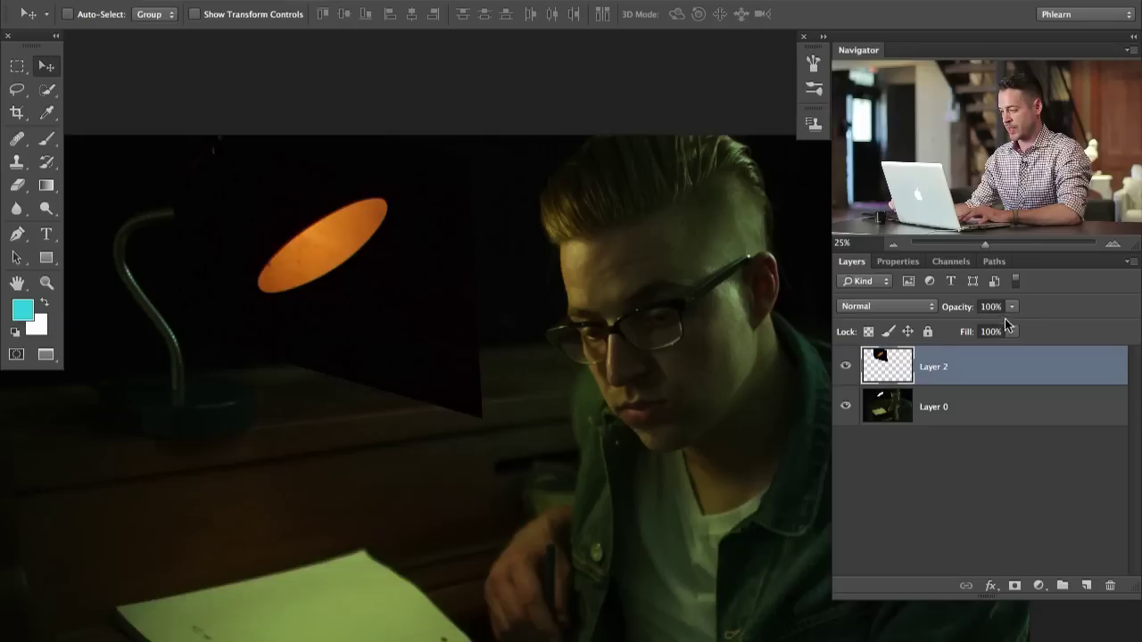
click(846, 366)
click(845, 367)
click(846, 367)
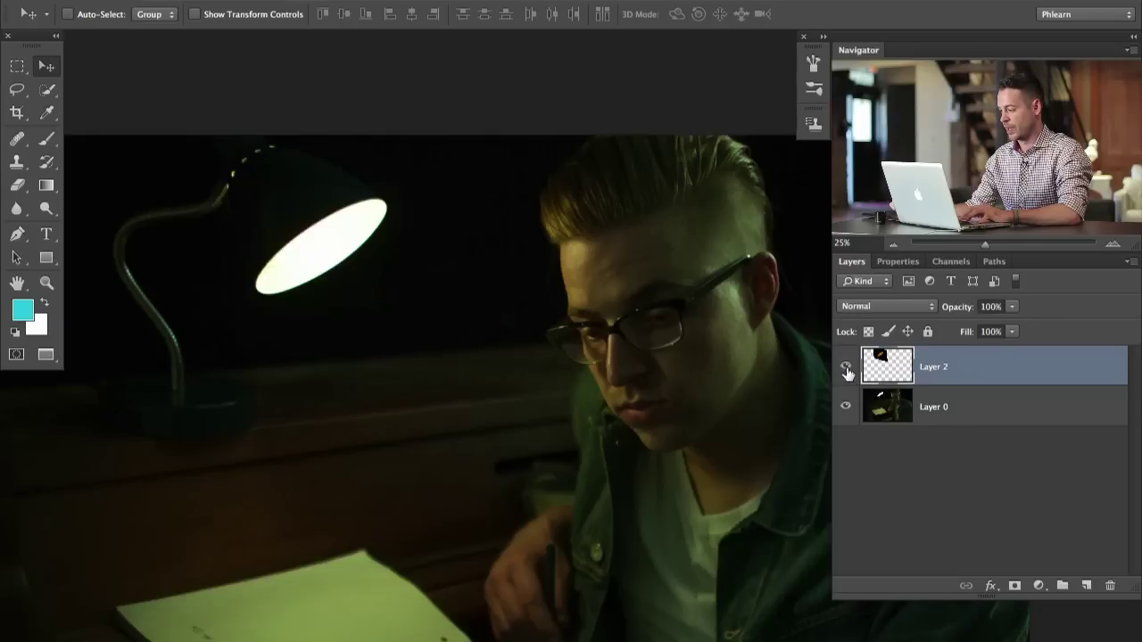
click(846, 367)
Add a layer mask to Layer 2 and invert it to black so the layer is hidden
key(ctrl+m)
scroll(808, 406, up, 2)
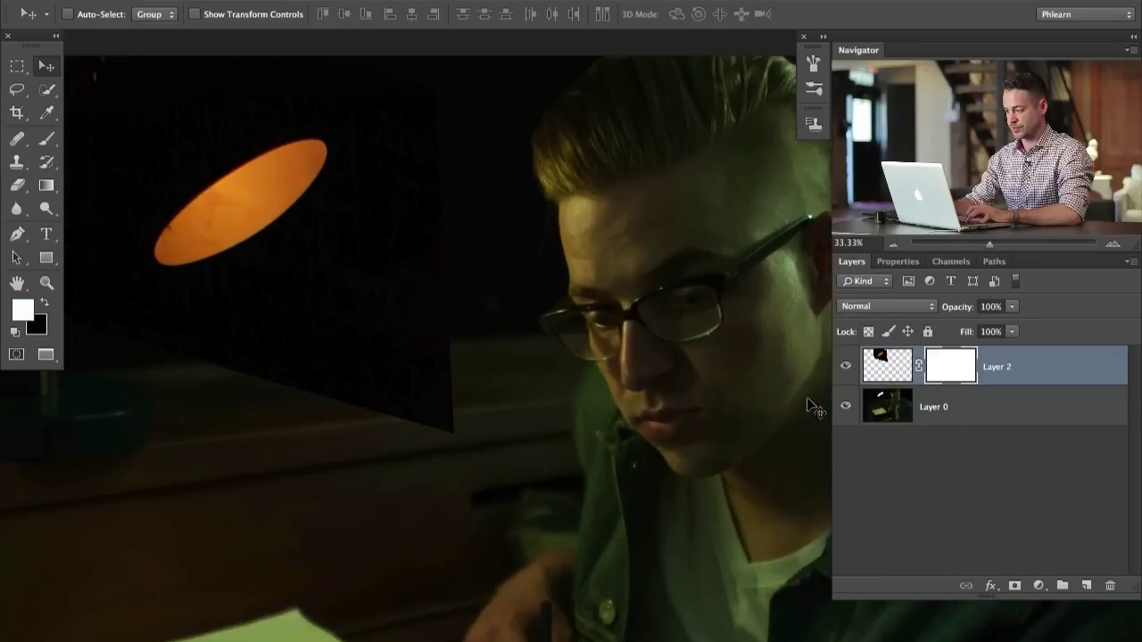
scroll(280, 224, up, 3)
key(b)
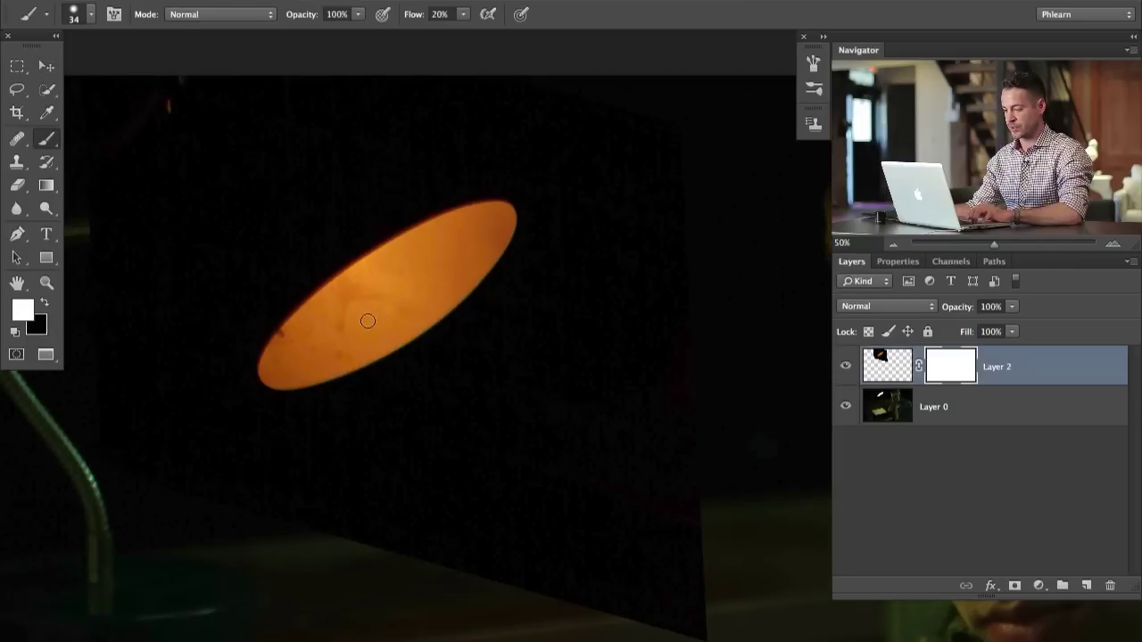
key(ctrl+i)
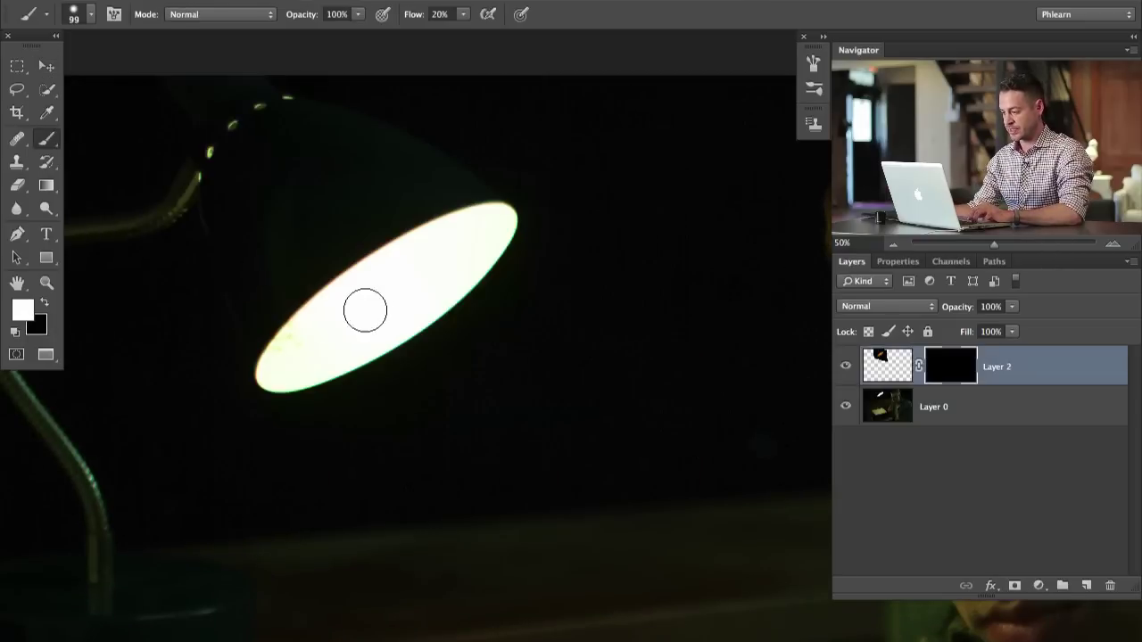
Paint white on Layer 2's mask over the whole lamp opening, with the brush flow set to 60%
mouse_move(406, 268)
mouse_down()
mouse_move(324, 330)
mouse_move(313, 313)
mouse_move(423, 234)
mouse_move(502, 237)
mouse_move(461, 232)
mouse_move(483, 241)
mouse_move(457, 216)
mouse_move(505, 218)
mouse_move(425, 314)
mouse_move(413, 256)
mouse_move(454, 234)
mouse_move(335, 291)
mouse_move(267, 379)
mouse_move(312, 375)
mouse_move(281, 382)
mouse_move(429, 298)
mouse_move(473, 289)
mouse_move(416, 312)
mouse_move(455, 292)
mouse_up()
key(shift+6)
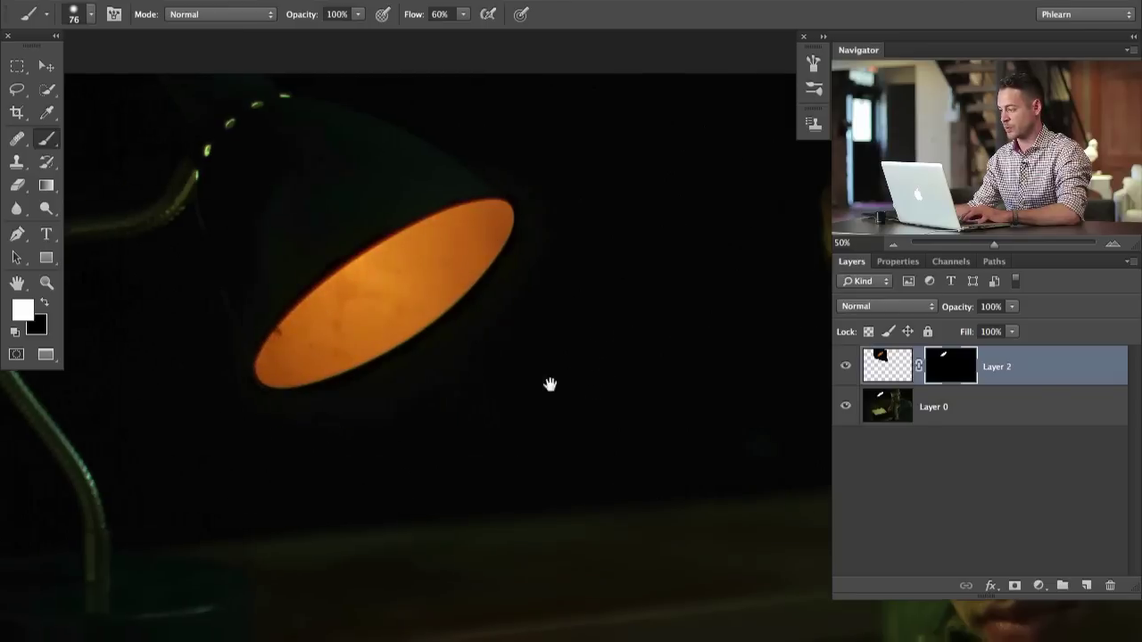
Compare the photo with Layer 2 hidden and shown to judge how the orange lamp opening fits in
key(super+minus)
key(super+minus)
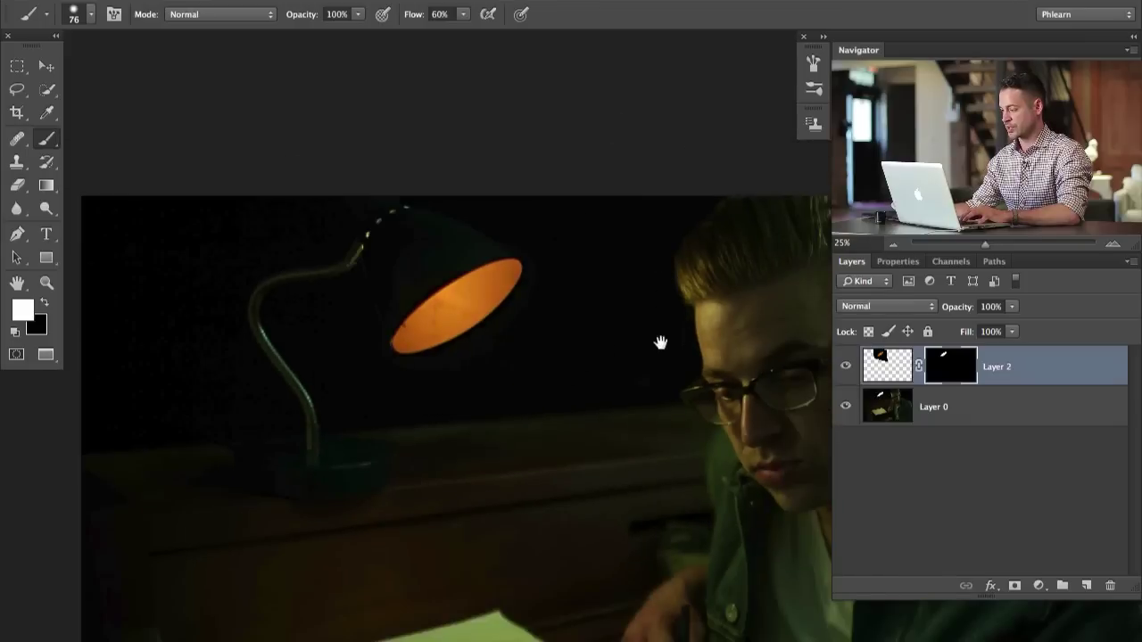
drag(660, 342, 613, 318)
click(846, 366)
click(845, 366)
click(846, 365)
click(846, 366)
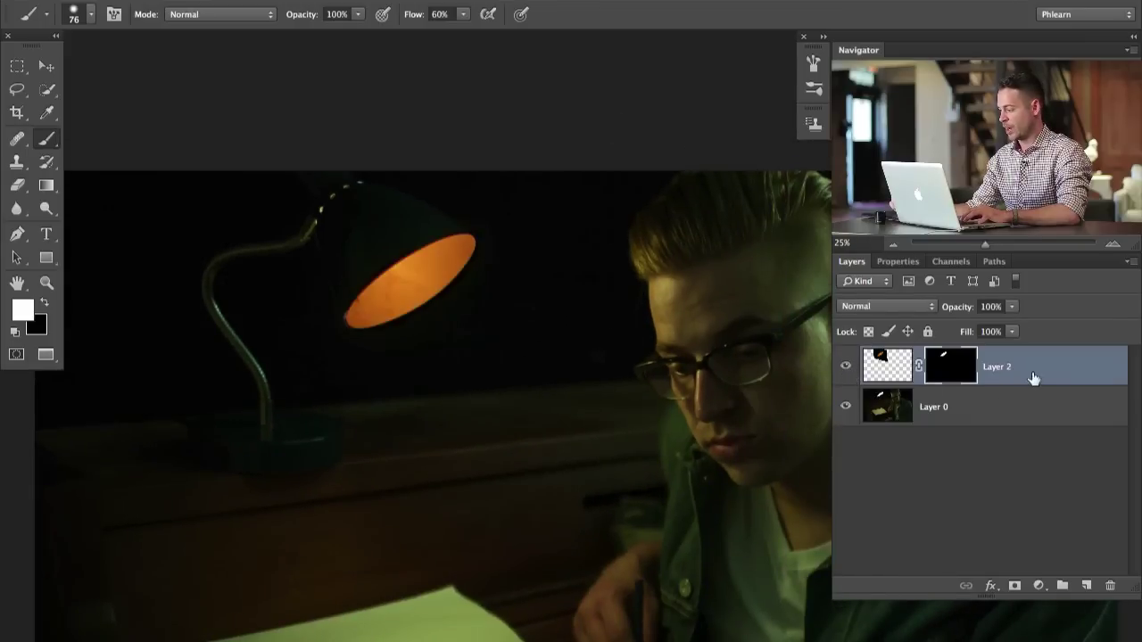
Add a Curves adjustment clipped to Layer 2, raise its midtones to brighten the lamp opening, and compare it on and off
click(1039, 585)
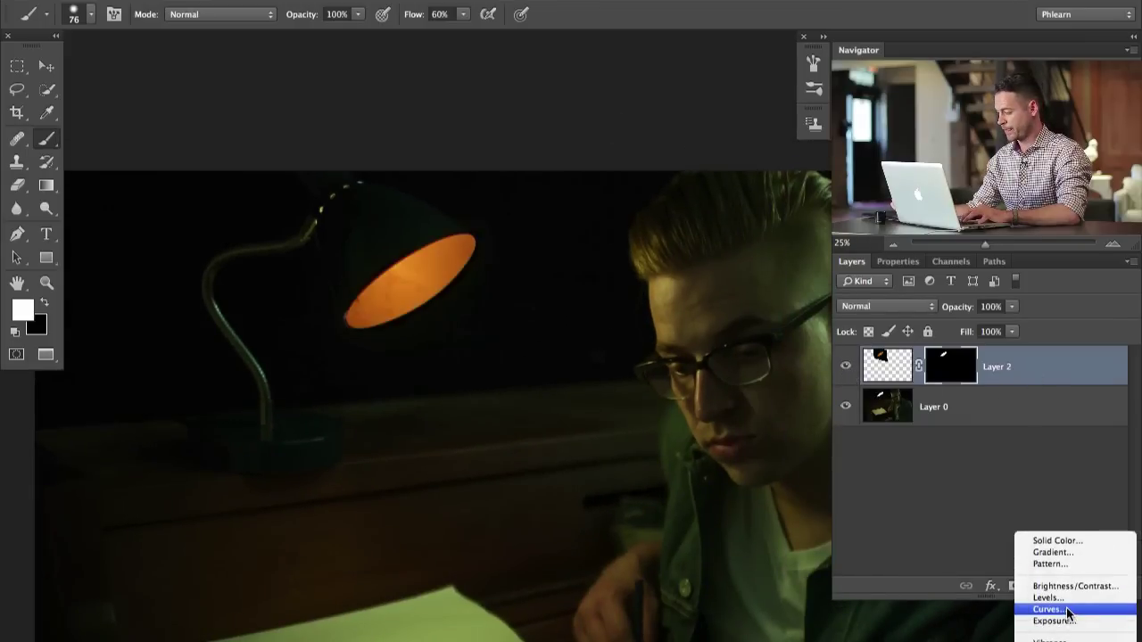
click(1049, 610)
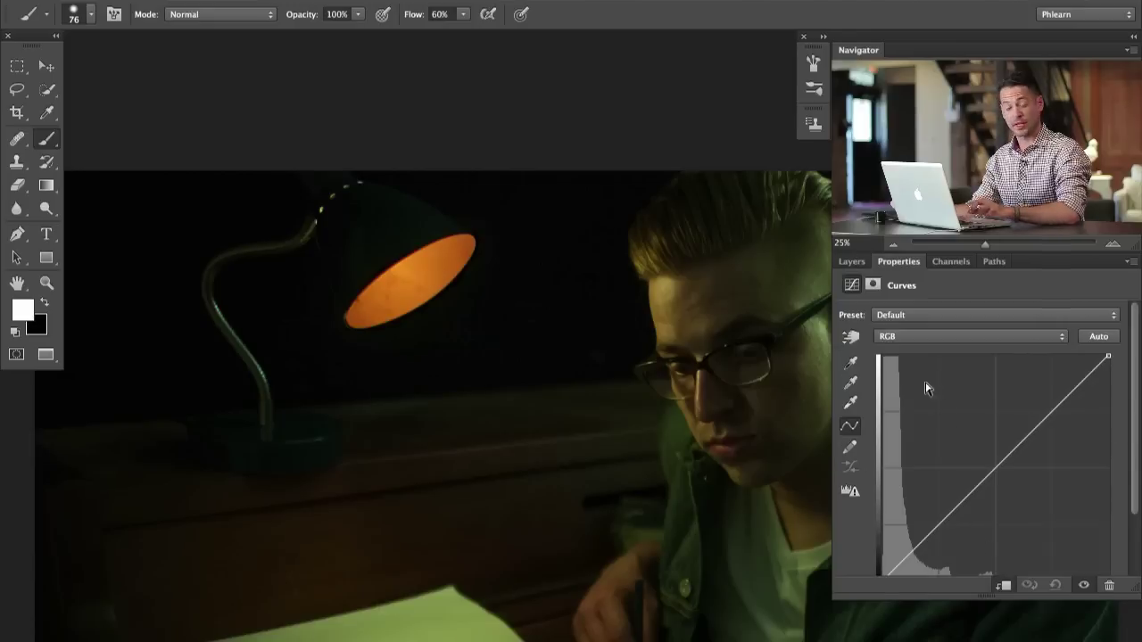
drag(989, 474, 970, 447)
click(845, 265)
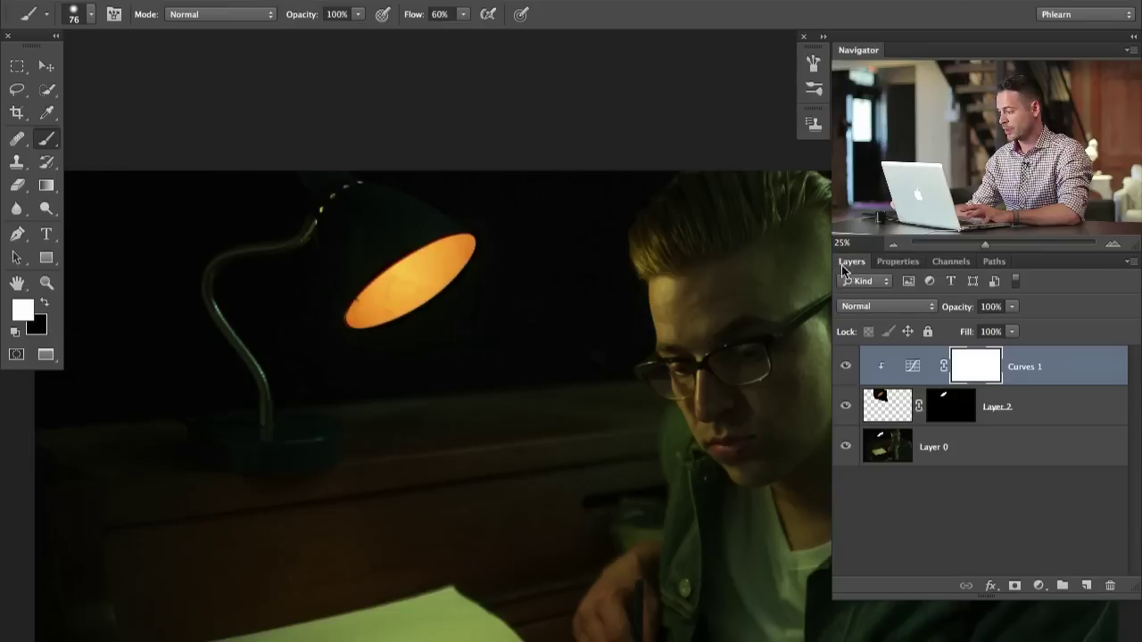
click(845, 366)
click(846, 369)
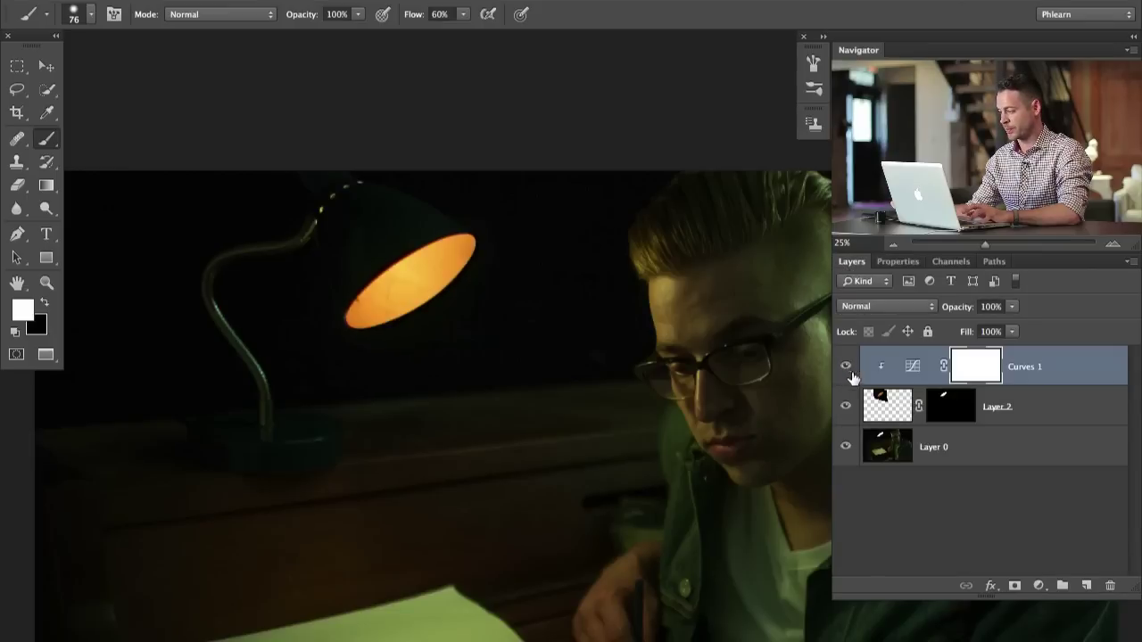
Group the Curves adjustment with Layer 2 and toggle the group's visibility to compare the lamp before and after
shift+click(1044, 420)
key(ctrl+g)
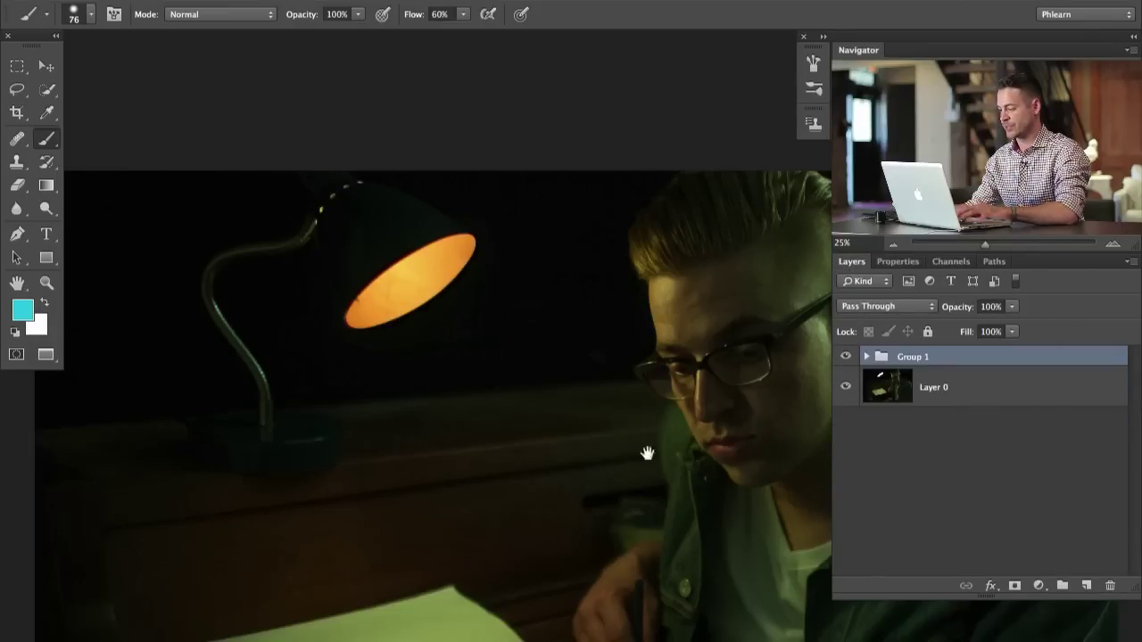
drag(648, 453, 527, 390)
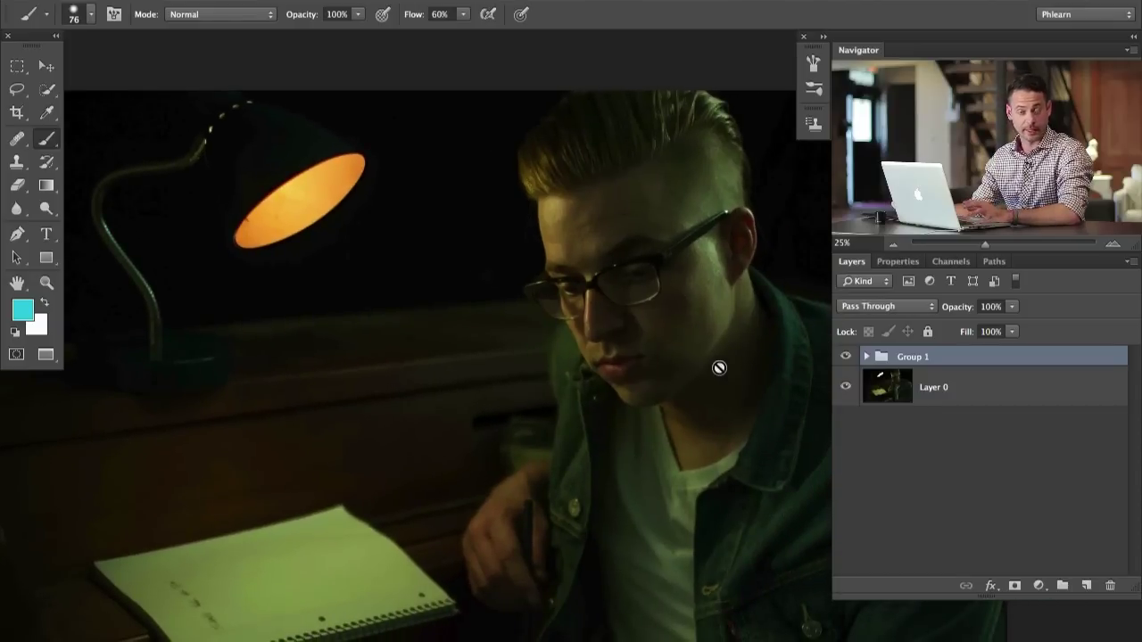
click(844, 358)
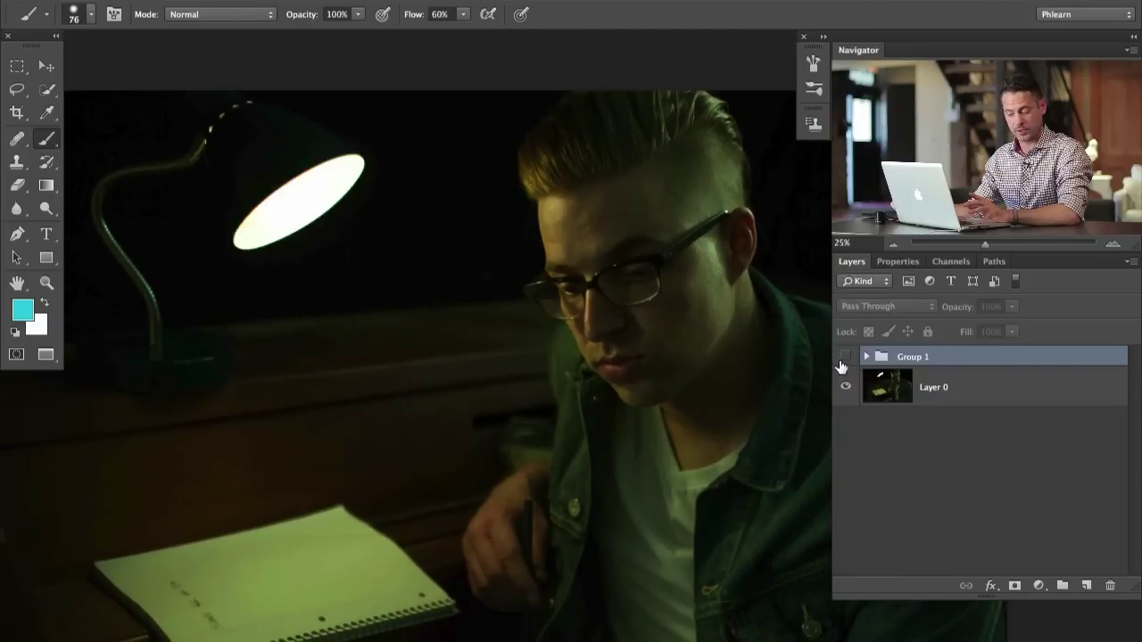
click(842, 357)
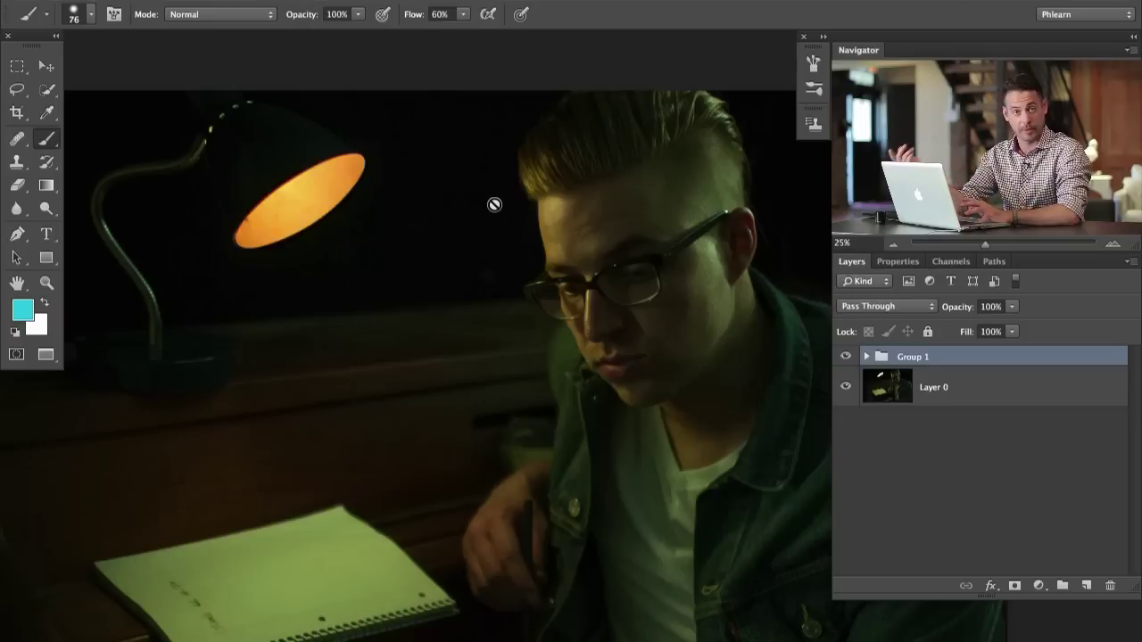
click(846, 357)
click(846, 357)
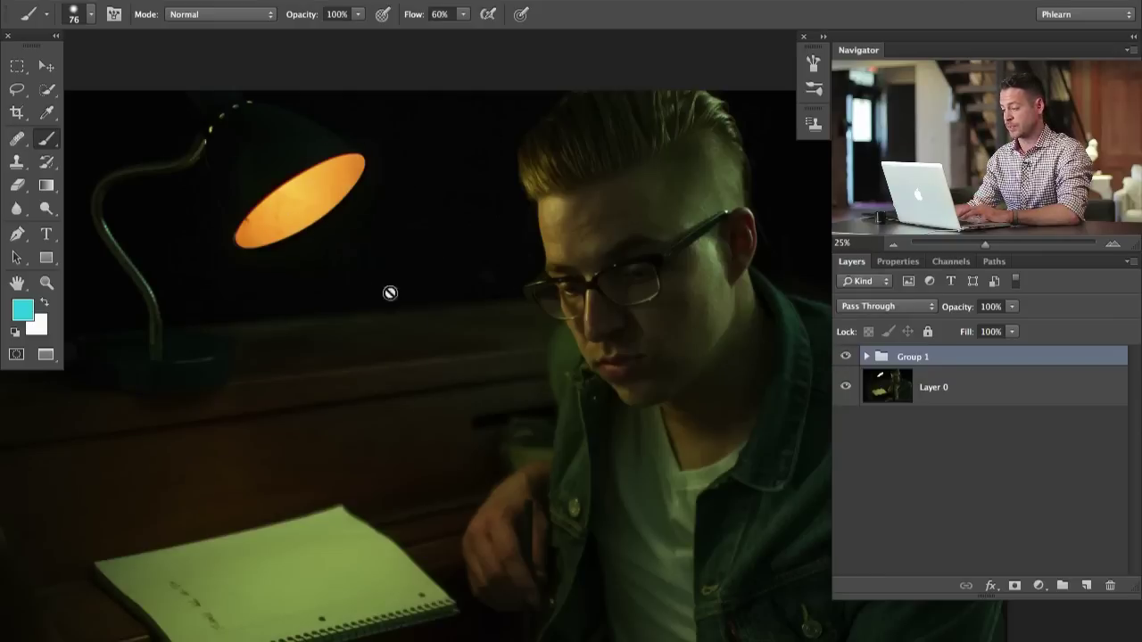
Add a Levels adjustment above the lamp group and brighten the whole photo by setting the RGB midtones to 1.21
key(ctrl+minus)
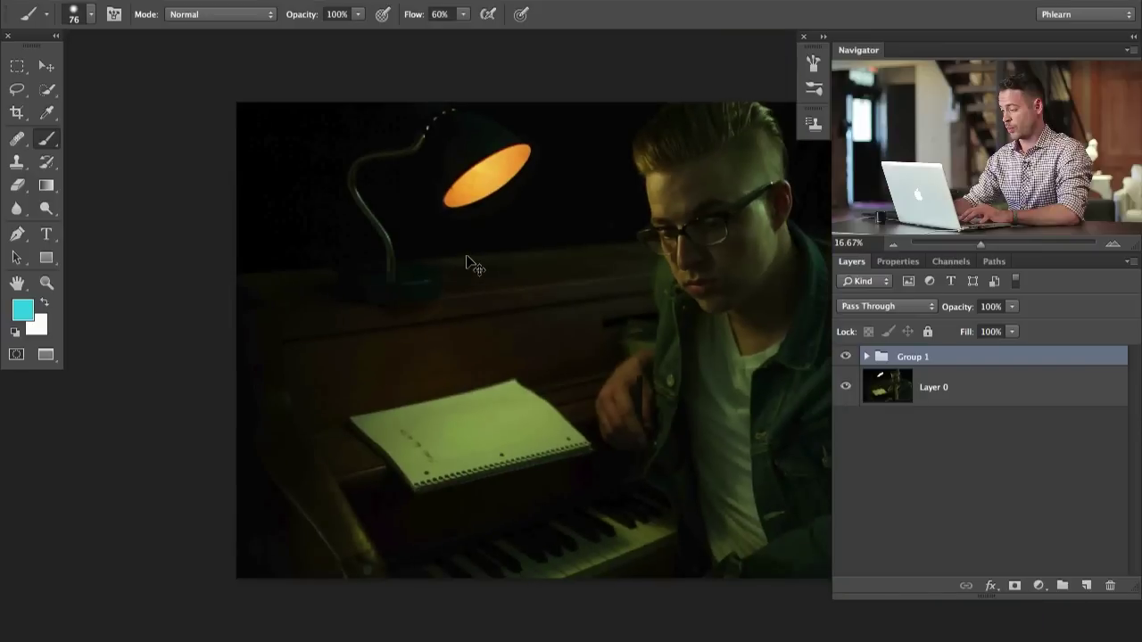
drag(601, 447, 527, 438)
drag(616, 365, 580, 368)
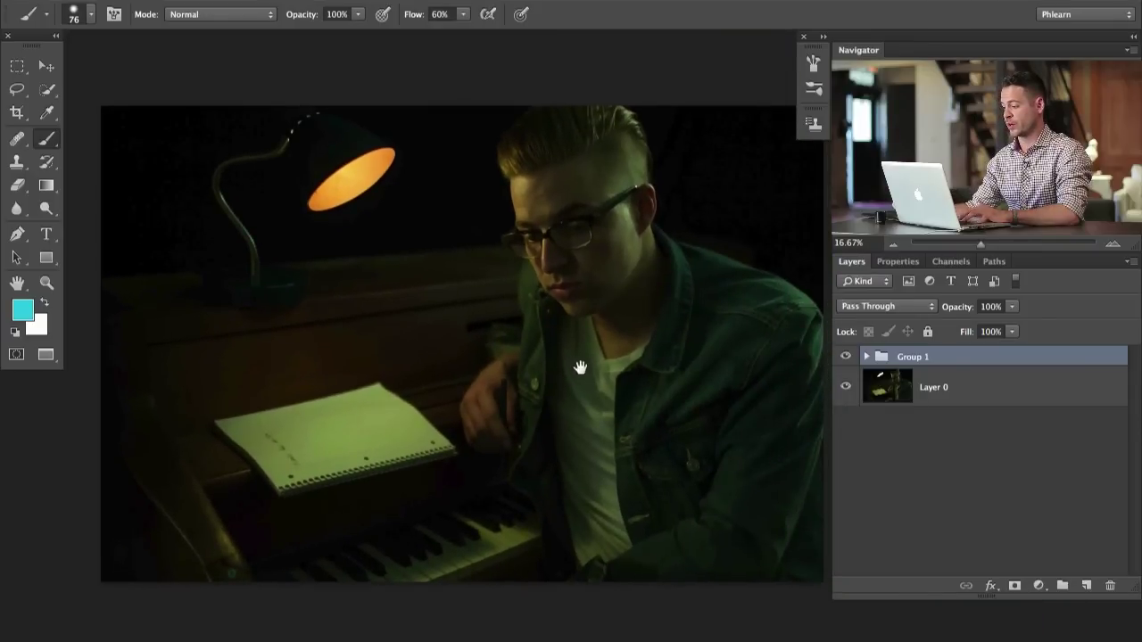
click(1037, 586)
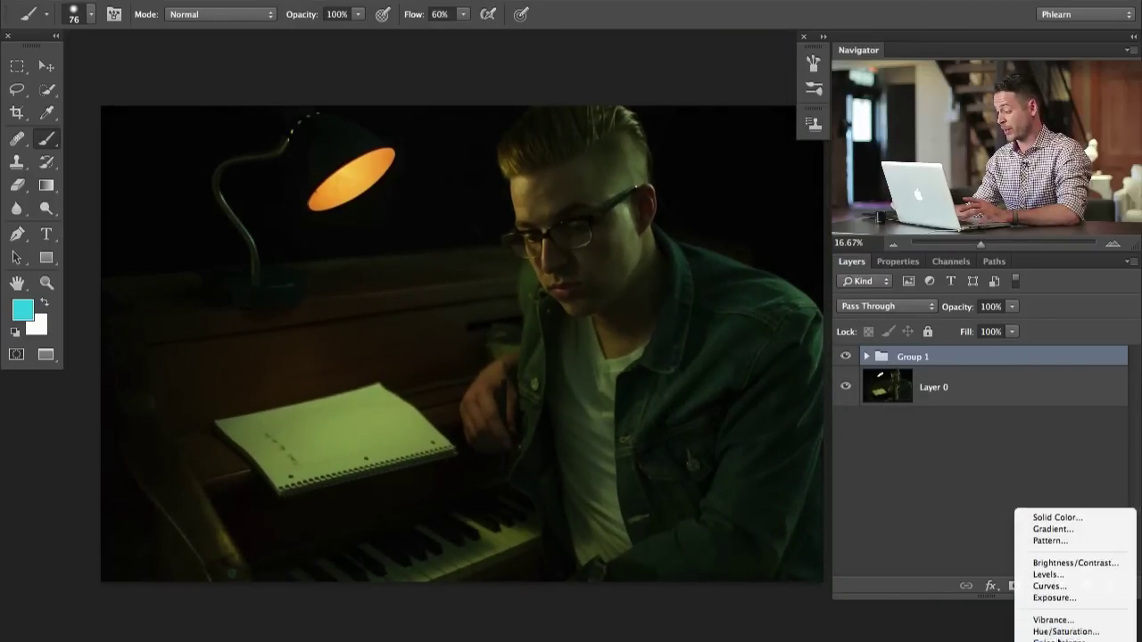
click(1062, 582)
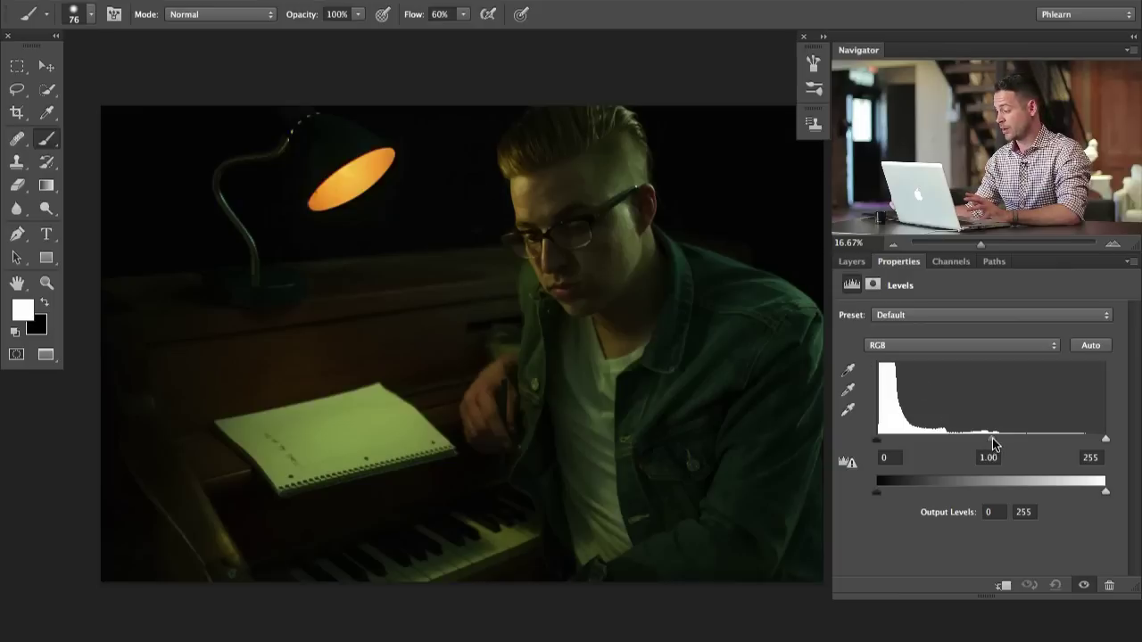
drag(996, 439, 982, 437)
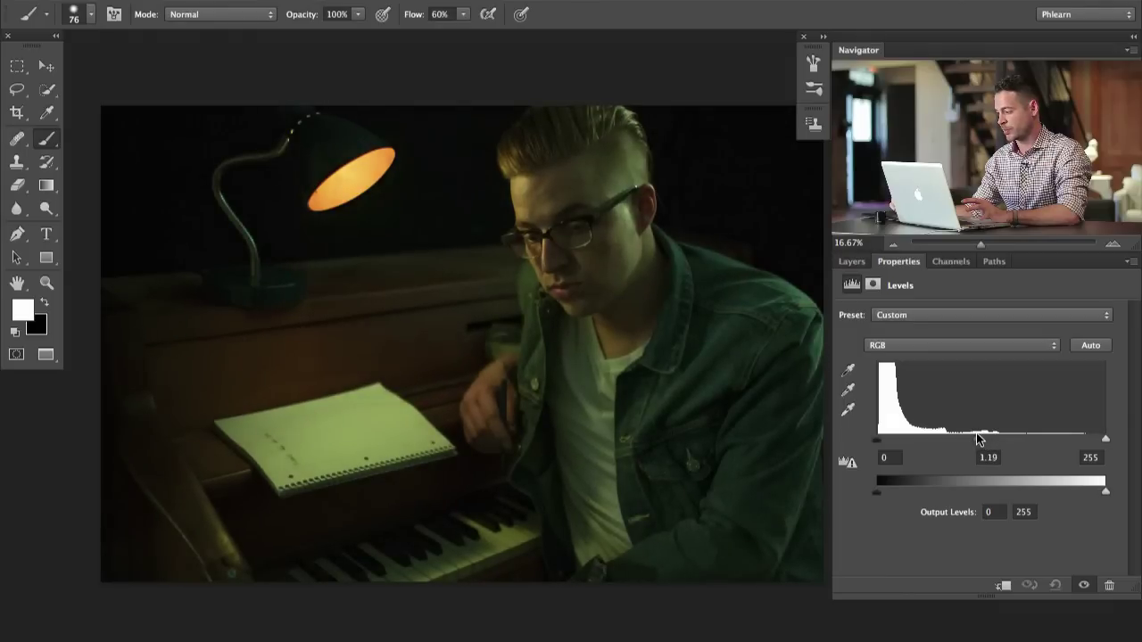
drag(976, 433, 974, 433)
Set the Levels output range to 10–222 in the Blue channel and the output black level to 3 in the Green channel
click(898, 346)
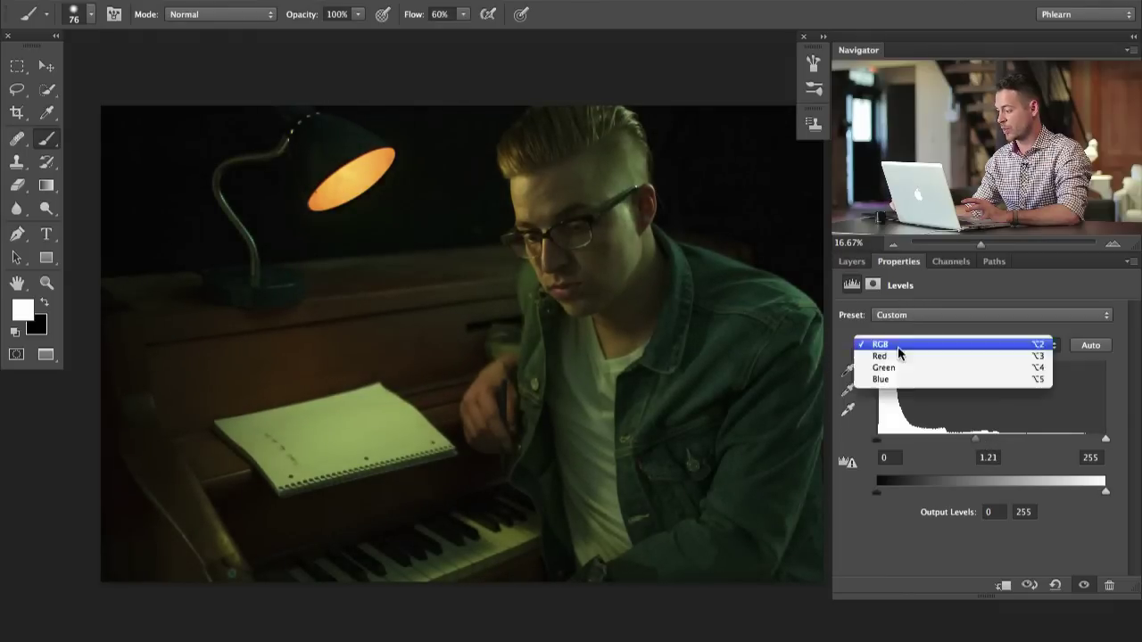
click(909, 380)
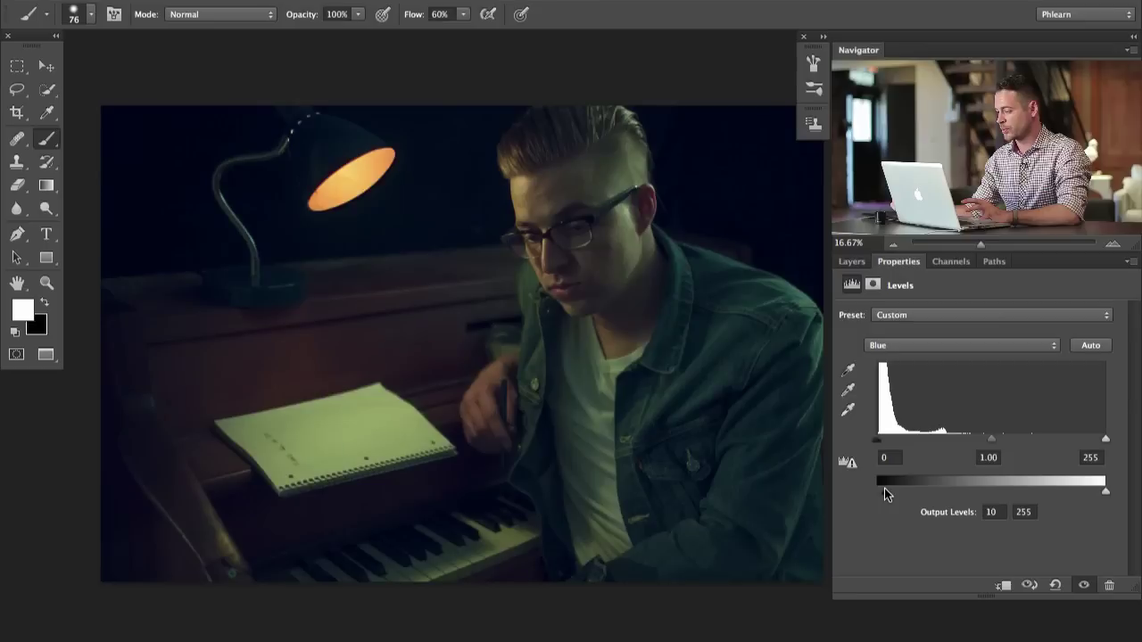
drag(1106, 489, 1076, 490)
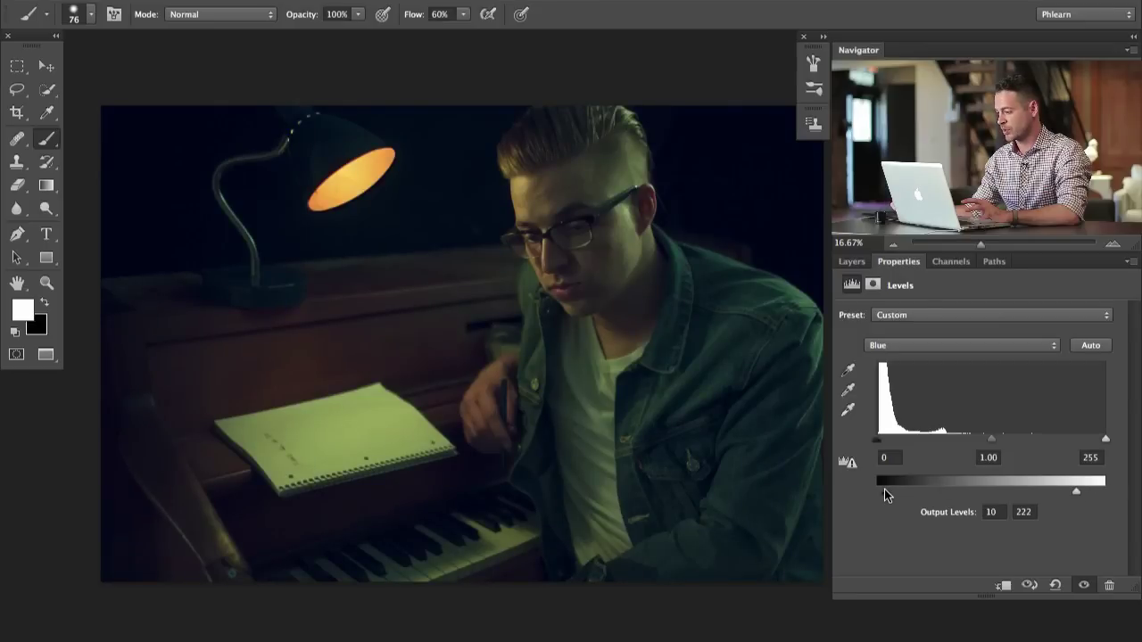
click(886, 346)
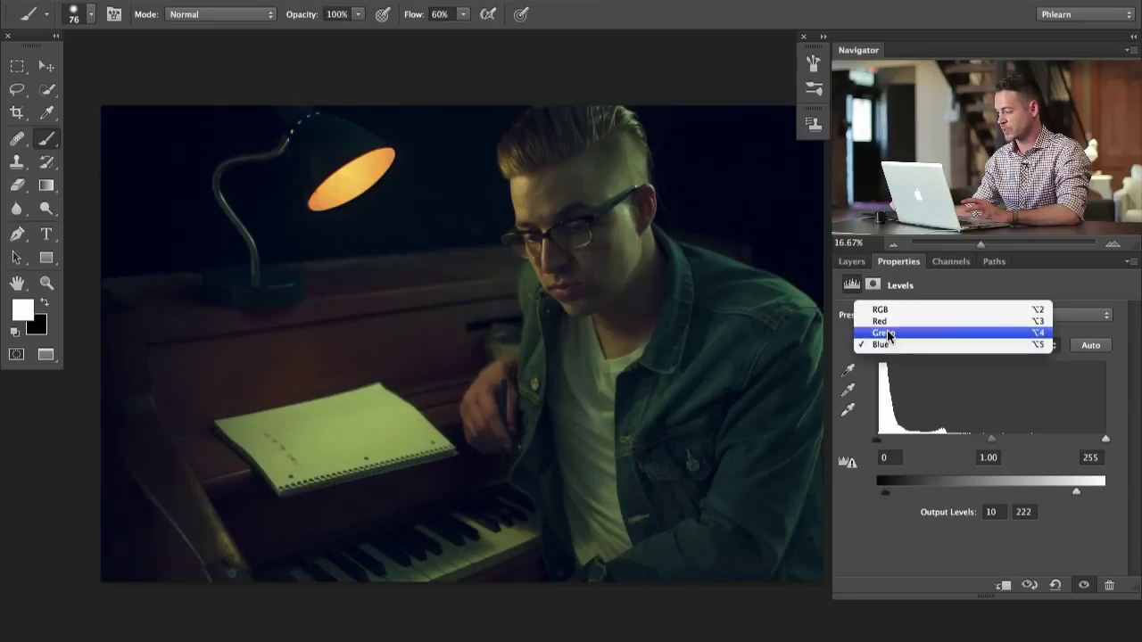
click(887, 331)
drag(877, 491, 878, 491)
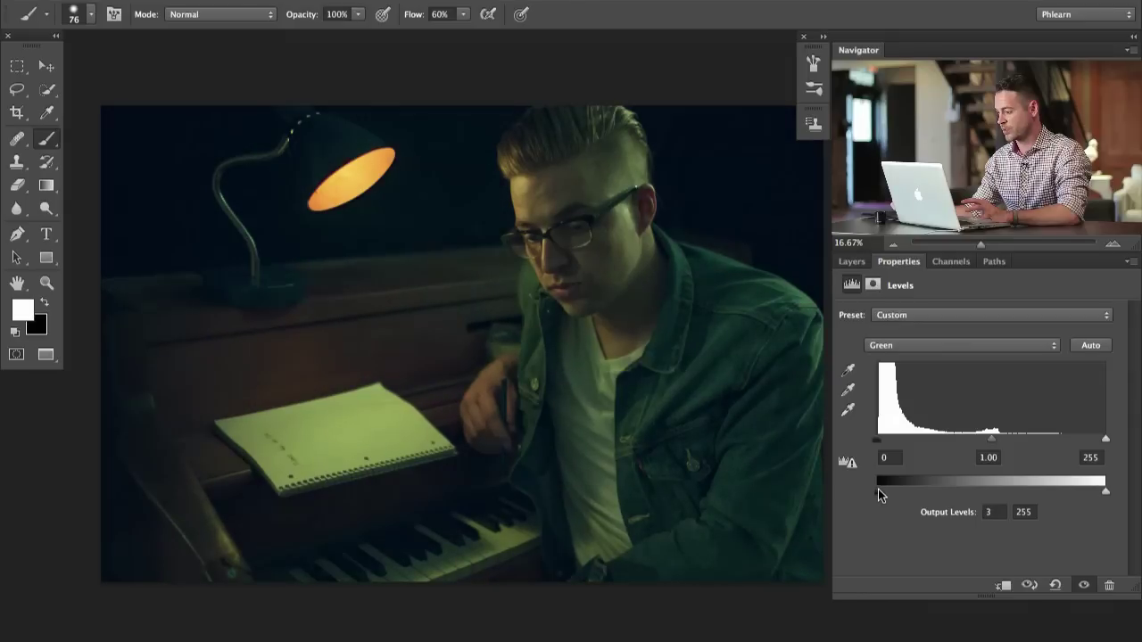
Compare the photo with the Levels 1 adjustment hidden and shown
click(851, 263)
click(846, 366)
click(846, 367)
click(845, 367)
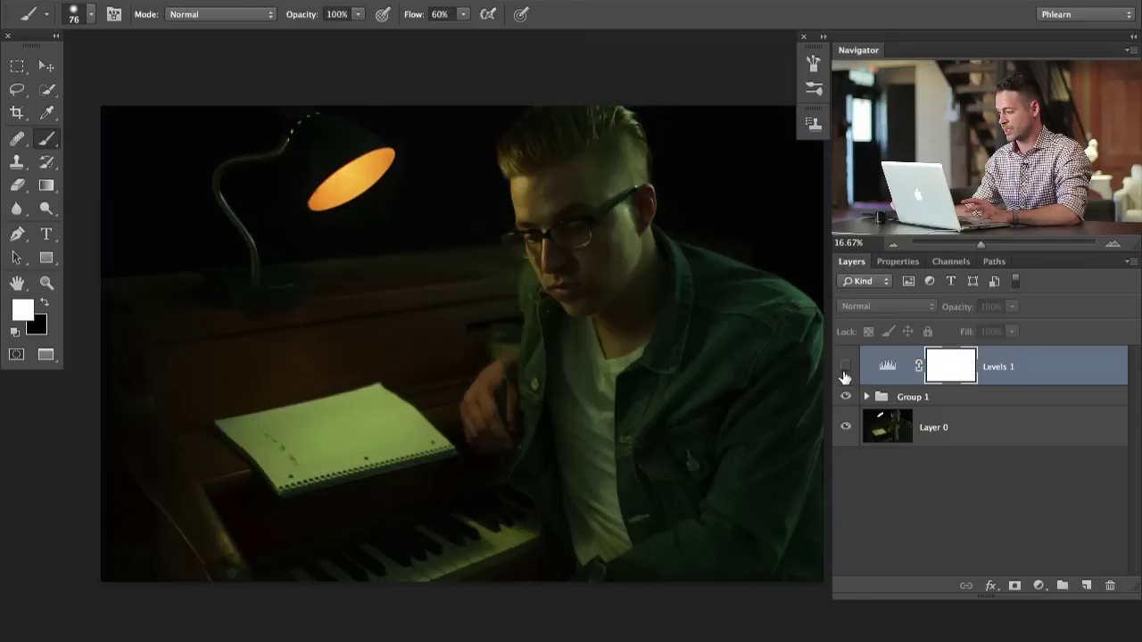
click(846, 367)
click(846, 367)
click(845, 367)
click(846, 367)
scroll(659, 371, up, 1)
scroll(659, 371, right, 1)
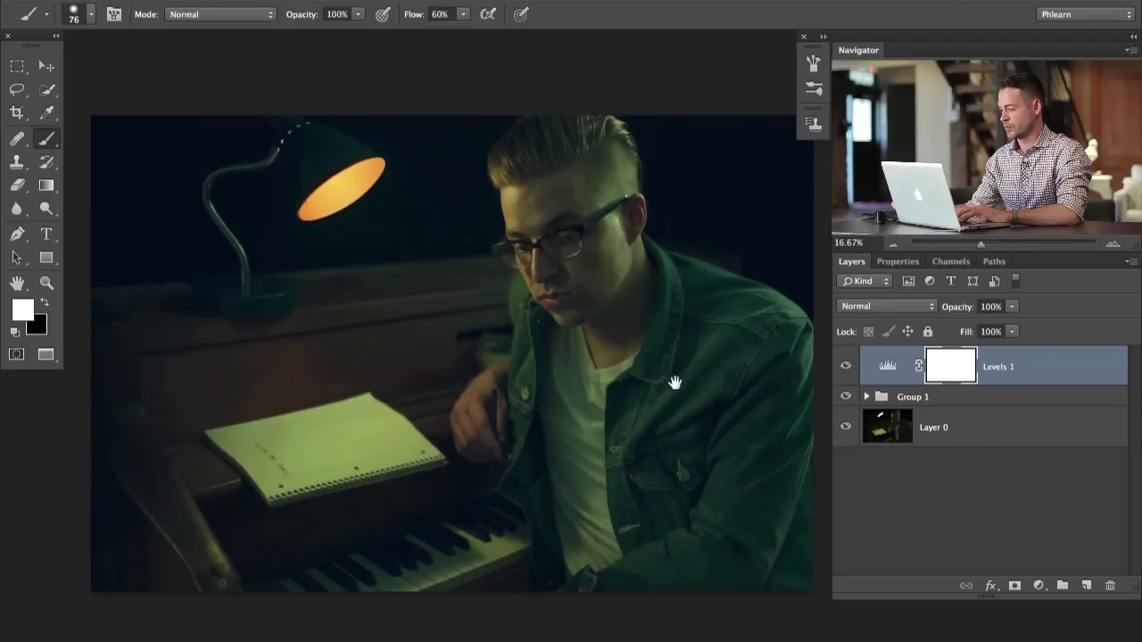
click(846, 367)
click(846, 367)
click(846, 366)
click(846, 373)
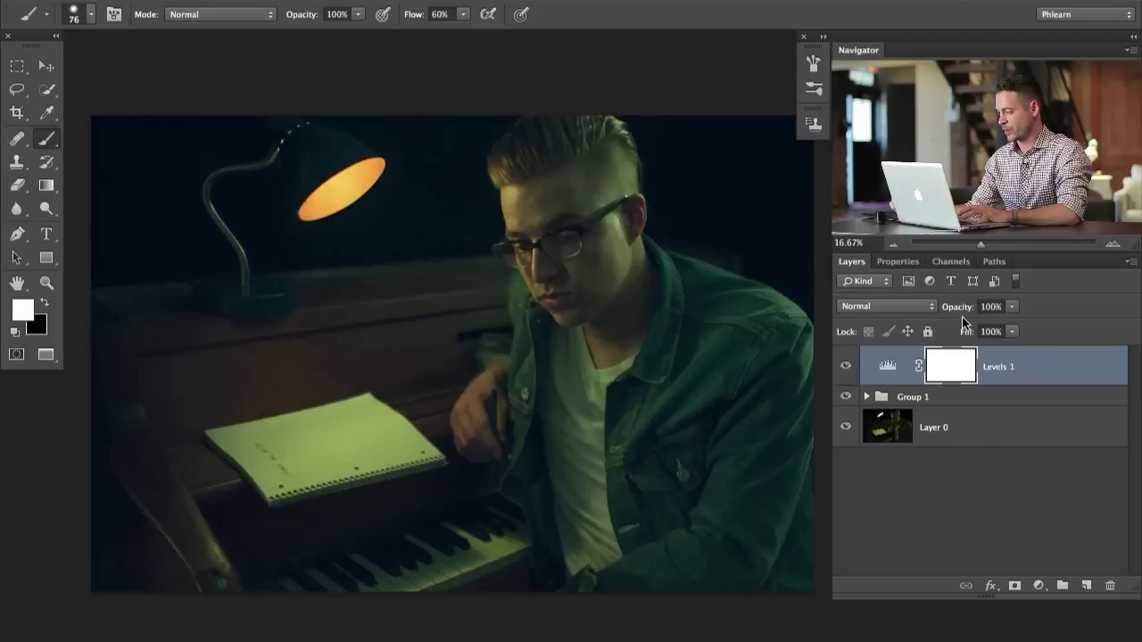
Reduce the Levels 1 adjustment's opacity to 82% and check the photo with and without it
drag(962, 313, 946, 314)
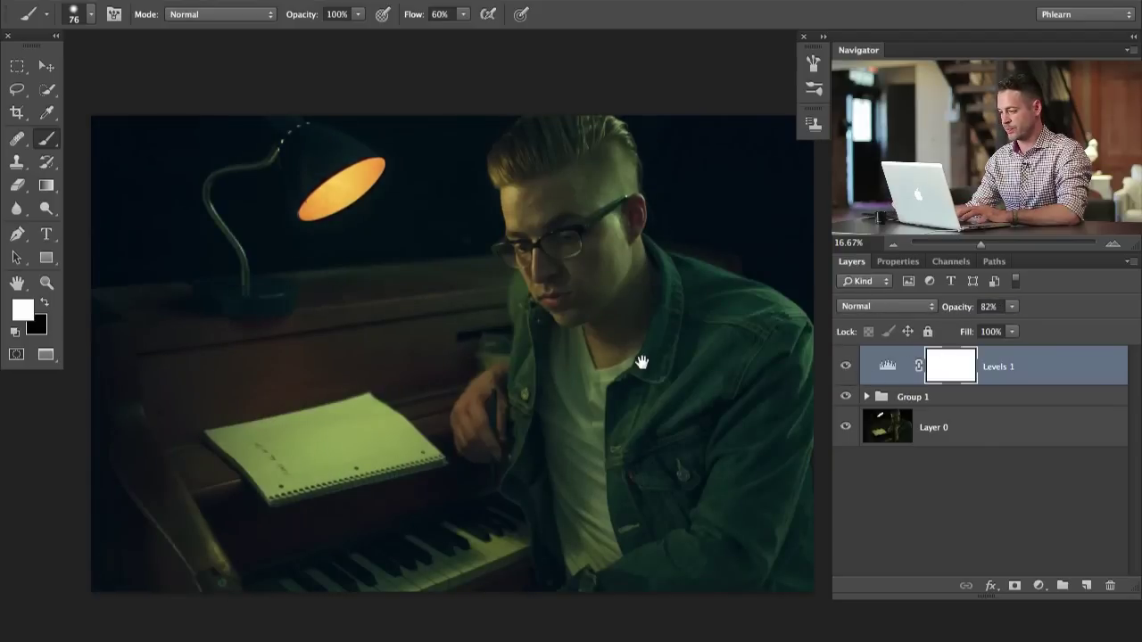
scroll(525, 197, down, 1)
scroll(525, 197, right, 1)
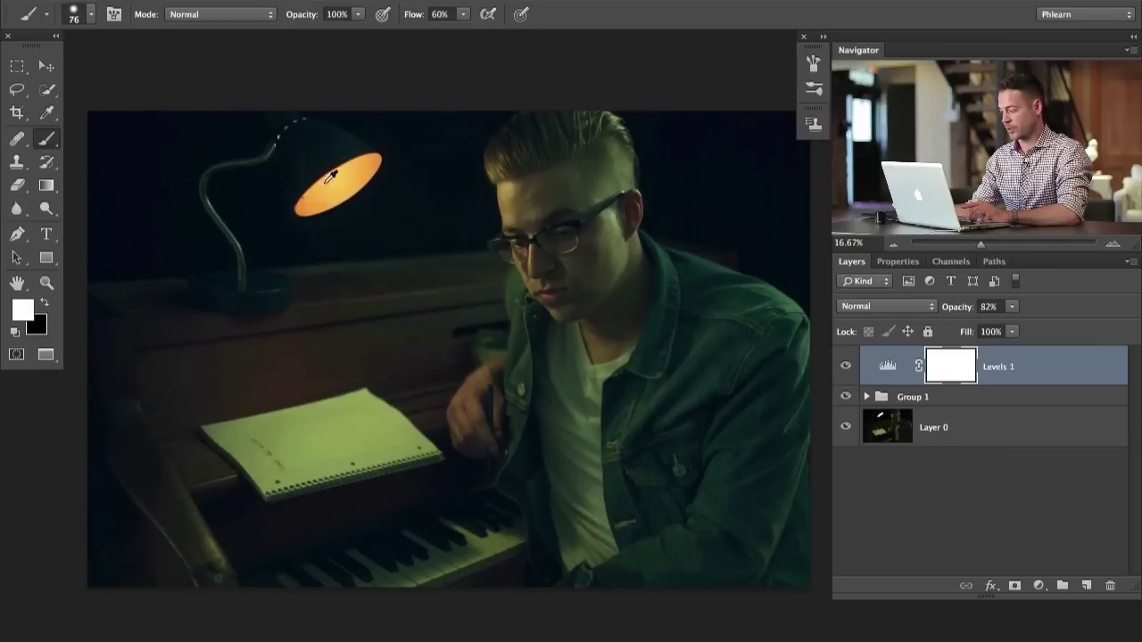
click(846, 367)
click(846, 367)
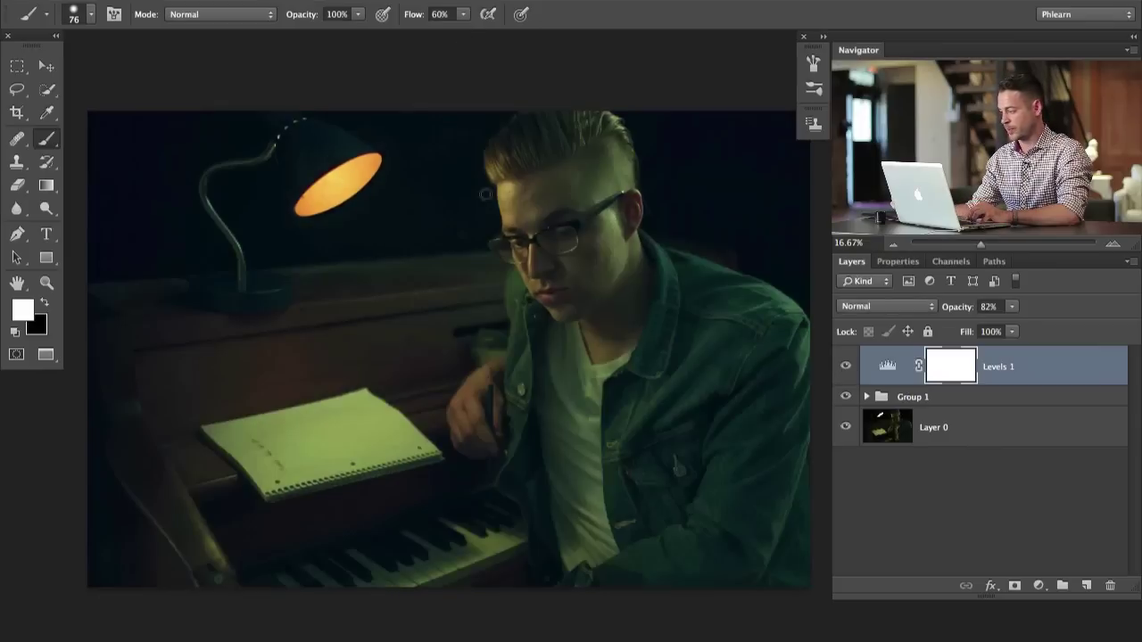
Add a second Levels adjustment, raise the Red channel's output black level, and set the Green channel's output black level to 12
click(1039, 586)
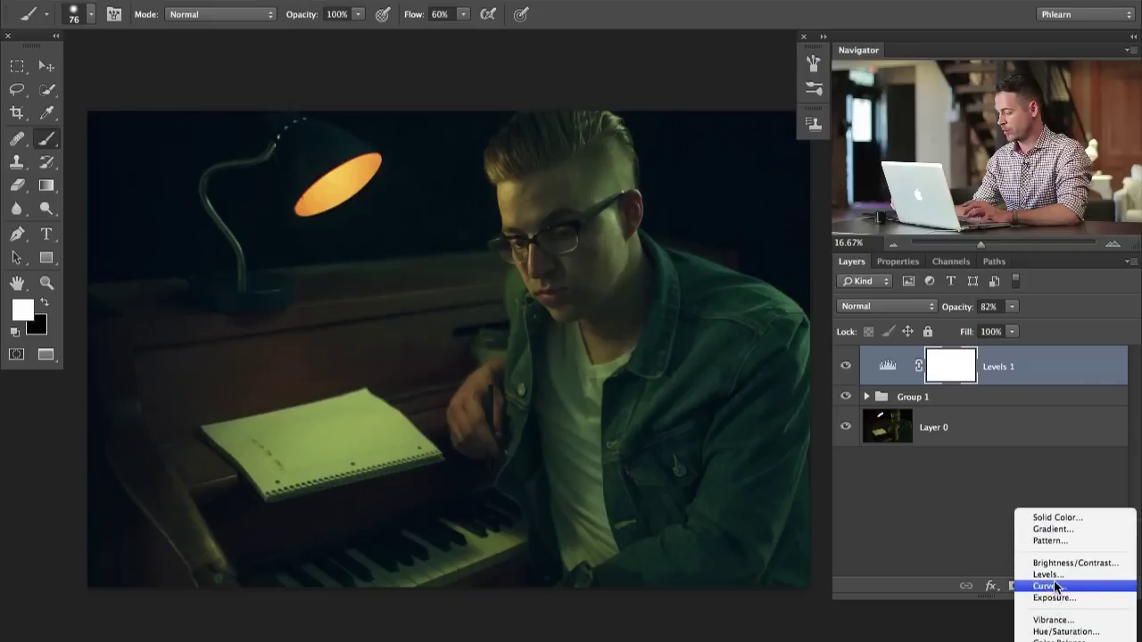
click(1051, 574)
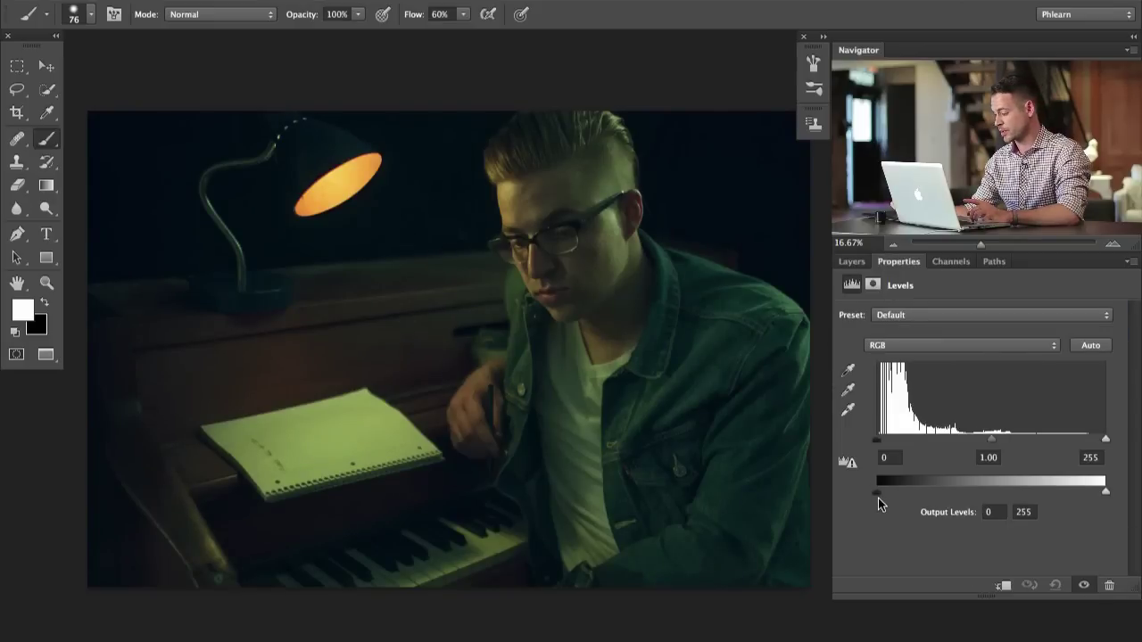
mouse_move(881, 492)
mouse_down()
mouse_move(853, 489)
mouse_move(886, 487)
mouse_up()
click(888, 346)
click(888, 357)
click(905, 341)
click(901, 357)
click(897, 346)
click(896, 357)
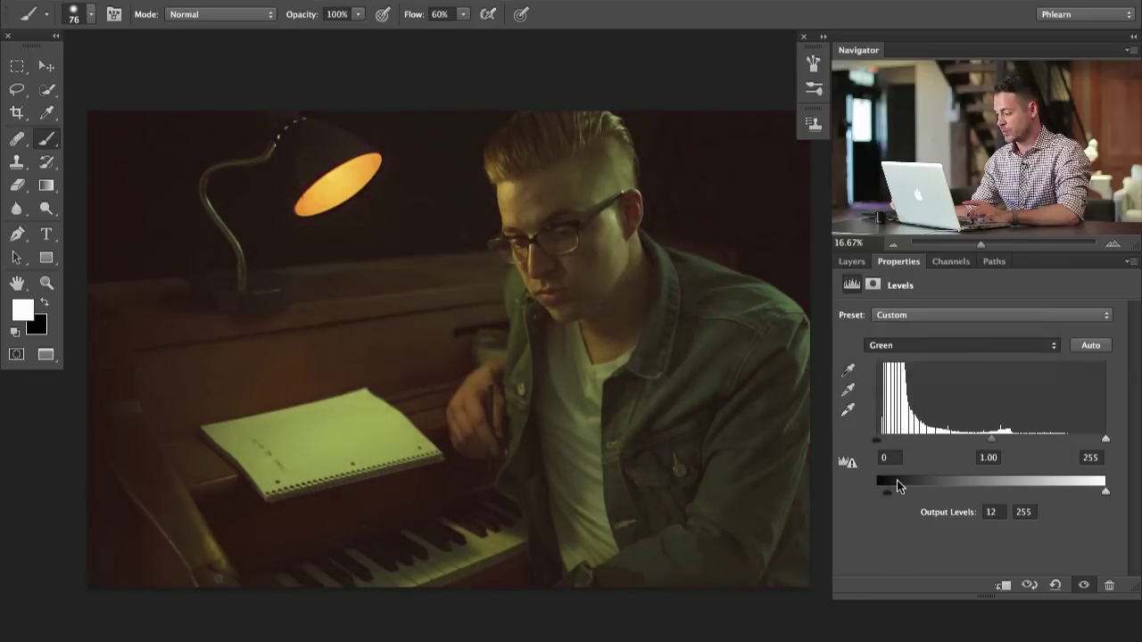
Set the Blue channel's output black level to 5 in the second Levels adjustment and compare the photo with it on and off
drag(883, 488, 880, 487)
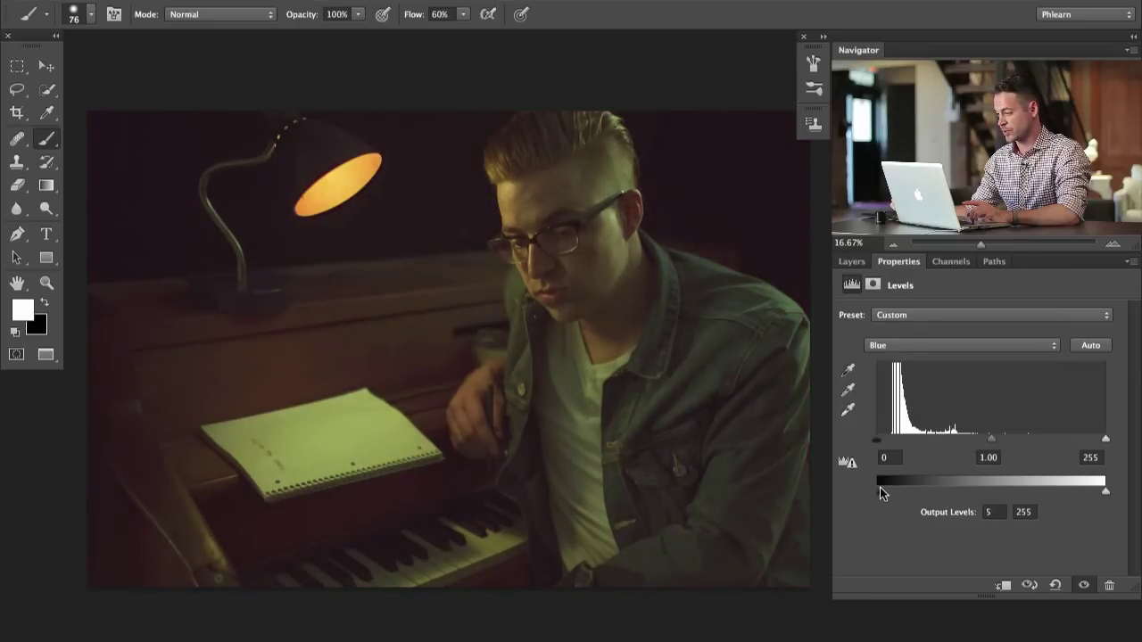
click(852, 262)
click(844, 366)
click(844, 366)
click(845, 366)
click(845, 366)
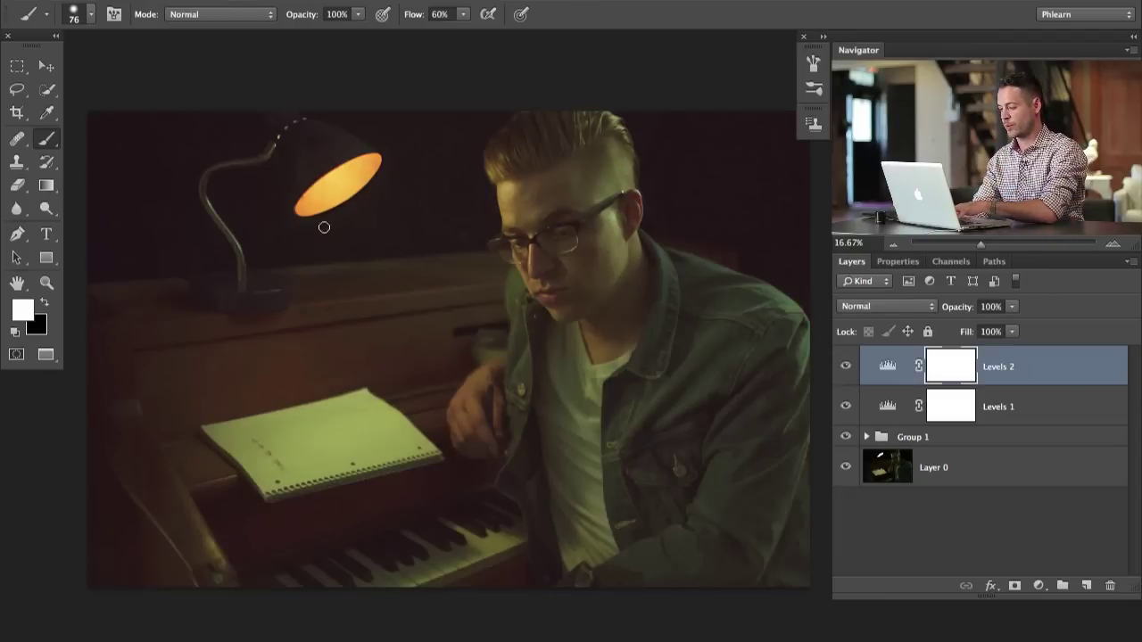
Lasso a beam-shaped area from the lamp opening across the face, torso and piano keys, and fill it black on the Levels 2 mask
key(l)
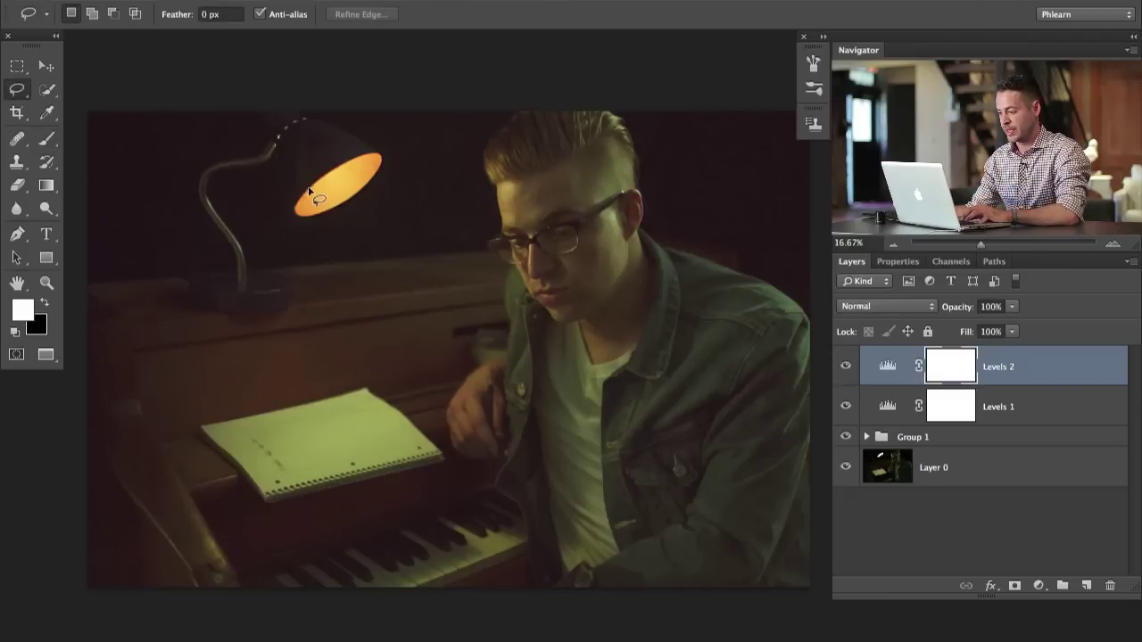
mouse_move(296, 191)
mouse_down()
mouse_move(349, 536)
mouse_move(418, 556)
mouse_move(594, 467)
mouse_move(636, 375)
mouse_move(658, 273)
mouse_move(651, 216)
mouse_move(543, 163)
mouse_move(357, 154)
mouse_move(332, 184)
mouse_up()
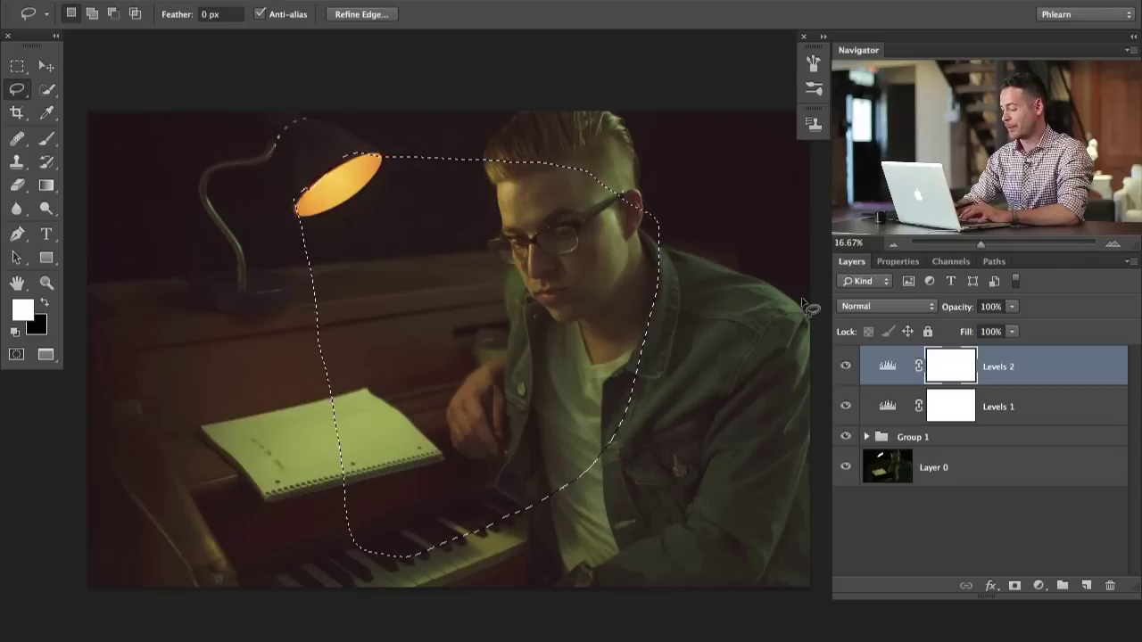
key(BackSpace)
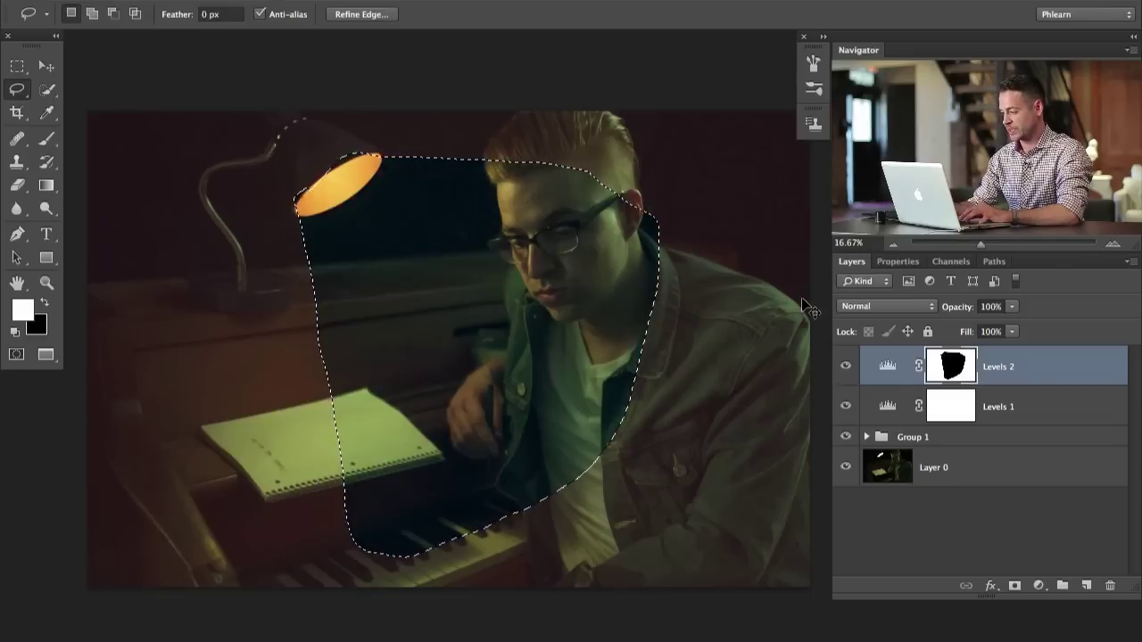
Deselect the beam-shaped area, invert the Levels 2 mask, and compare the photo with the adjustment on and off
key(ctrl+d)
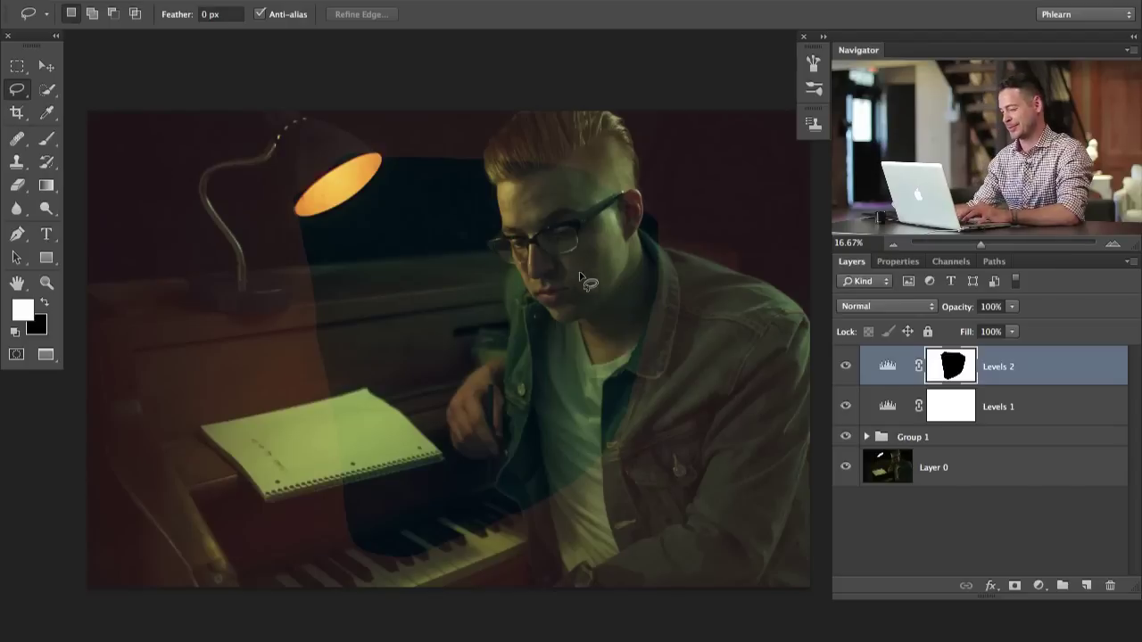
key(ctrl+i)
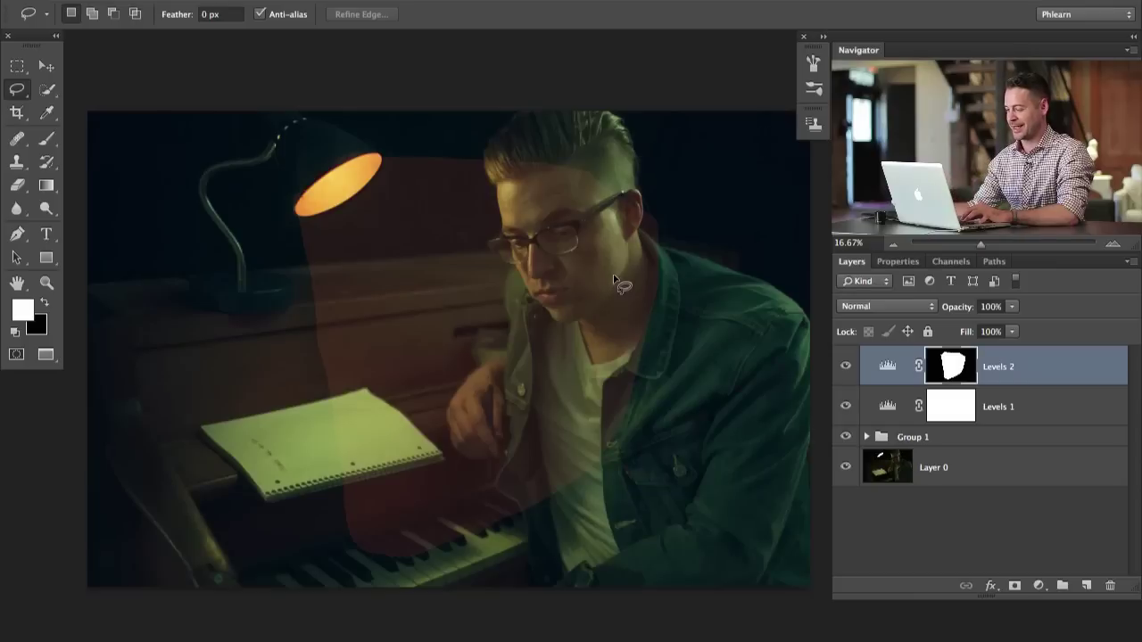
click(849, 368)
click(849, 368)
click(849, 368)
click(849, 368)
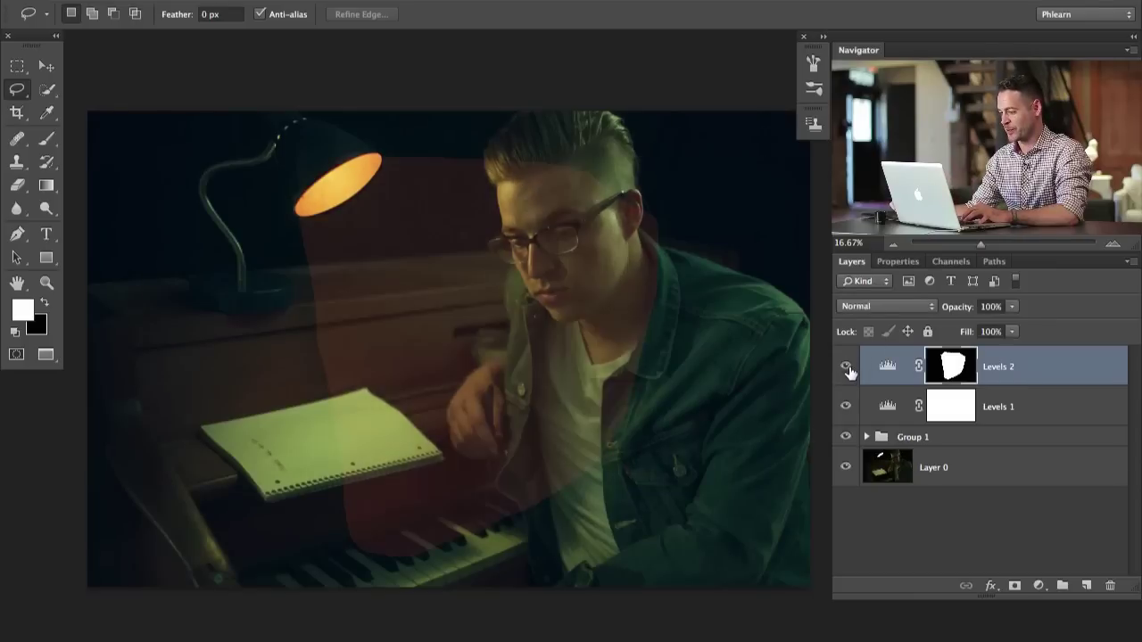
click(850, 367)
click(849, 368)
Apply a Gaussian Blur with a 197.1-pixel radius to the Levels 2 mask and compare the photo with and without the adjustment
click(439, 0)
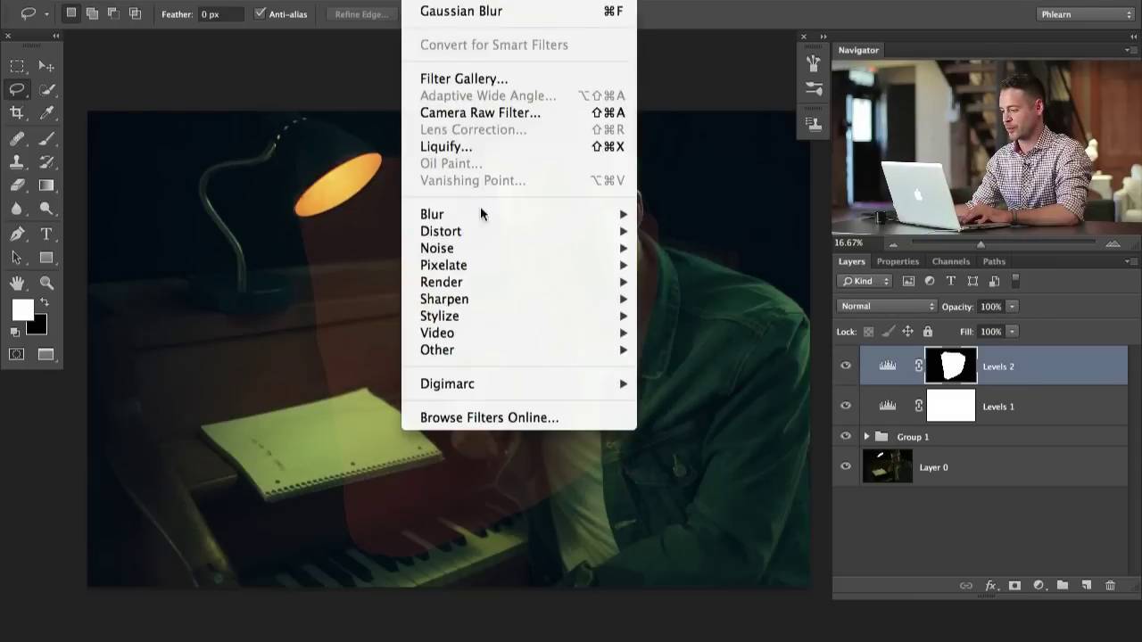
mouse_move(497, 214)
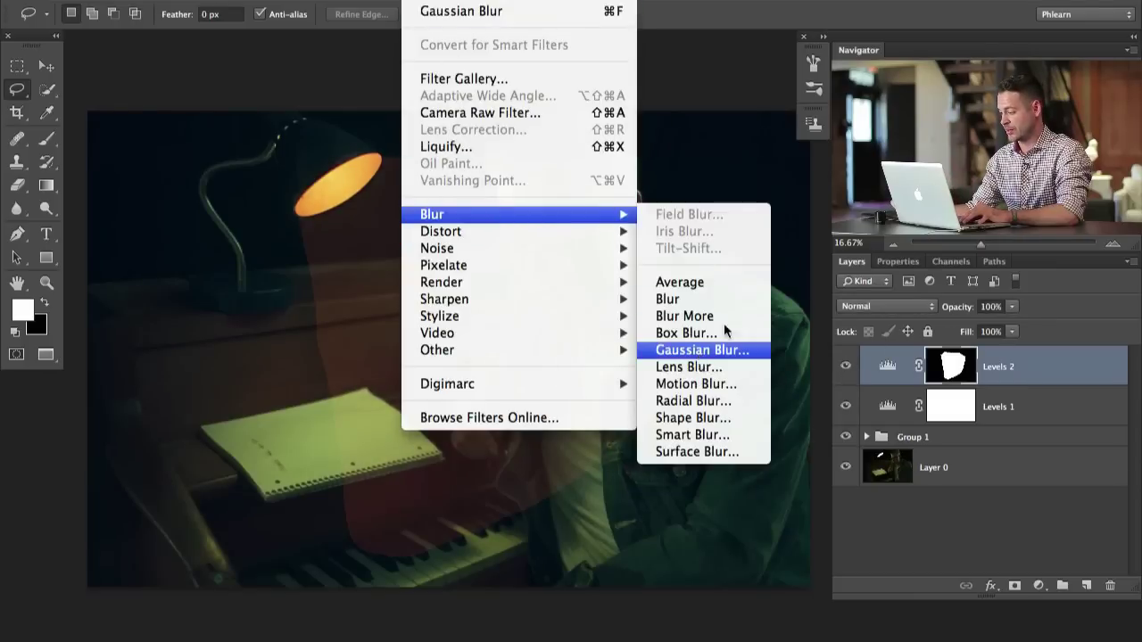
click(705, 350)
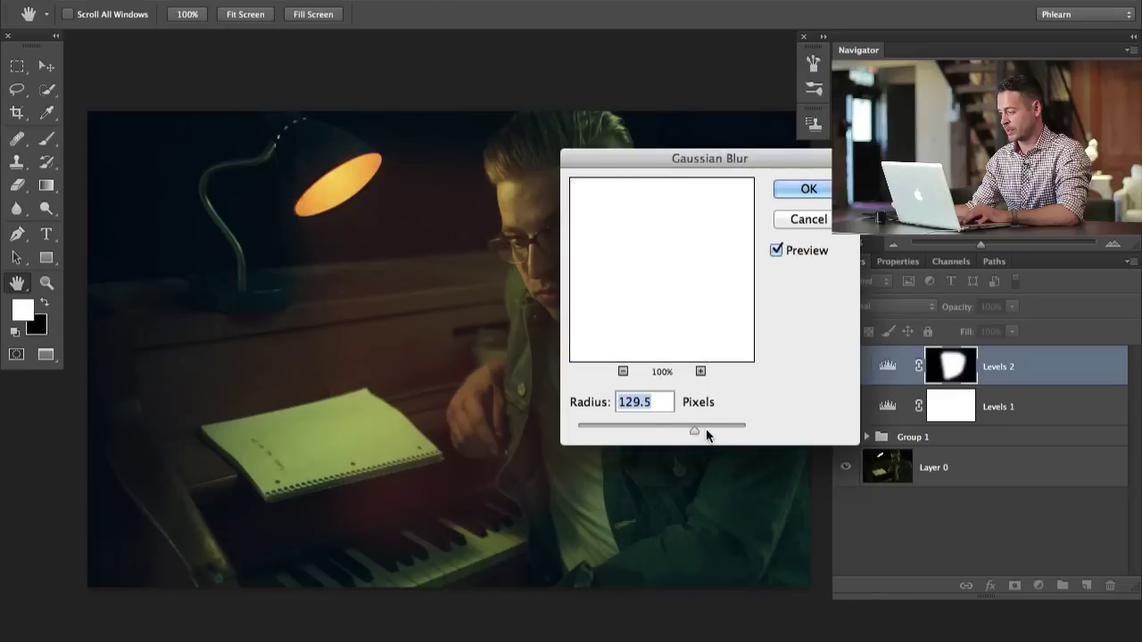
drag(706, 428, 714, 427)
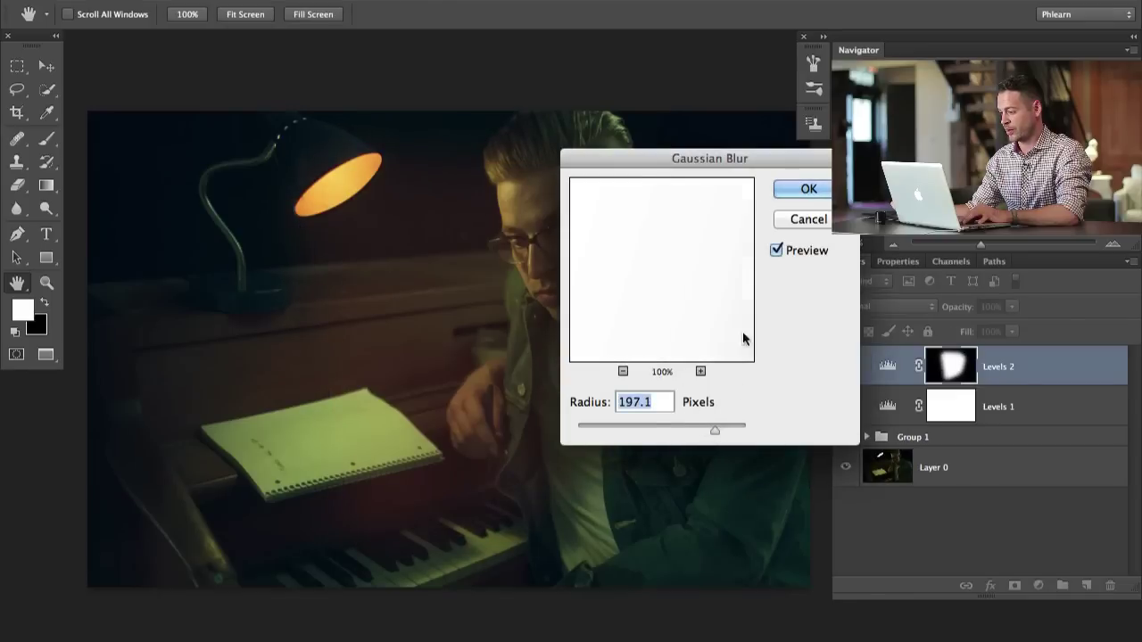
click(808, 189)
click(845, 367)
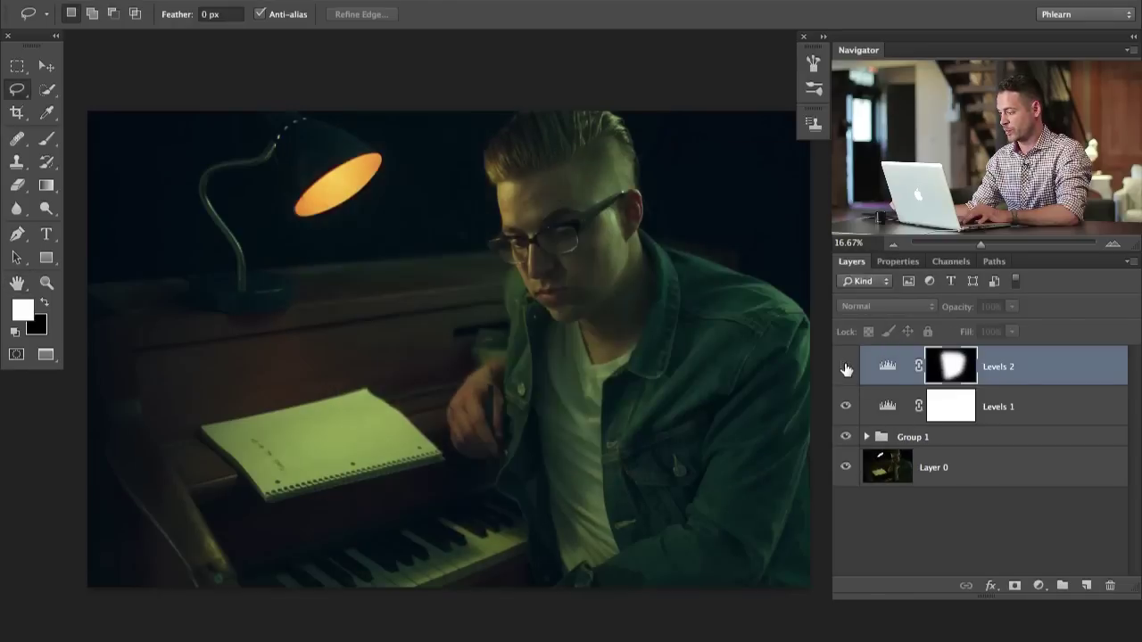
click(845, 367)
click(845, 367)
click(845, 366)
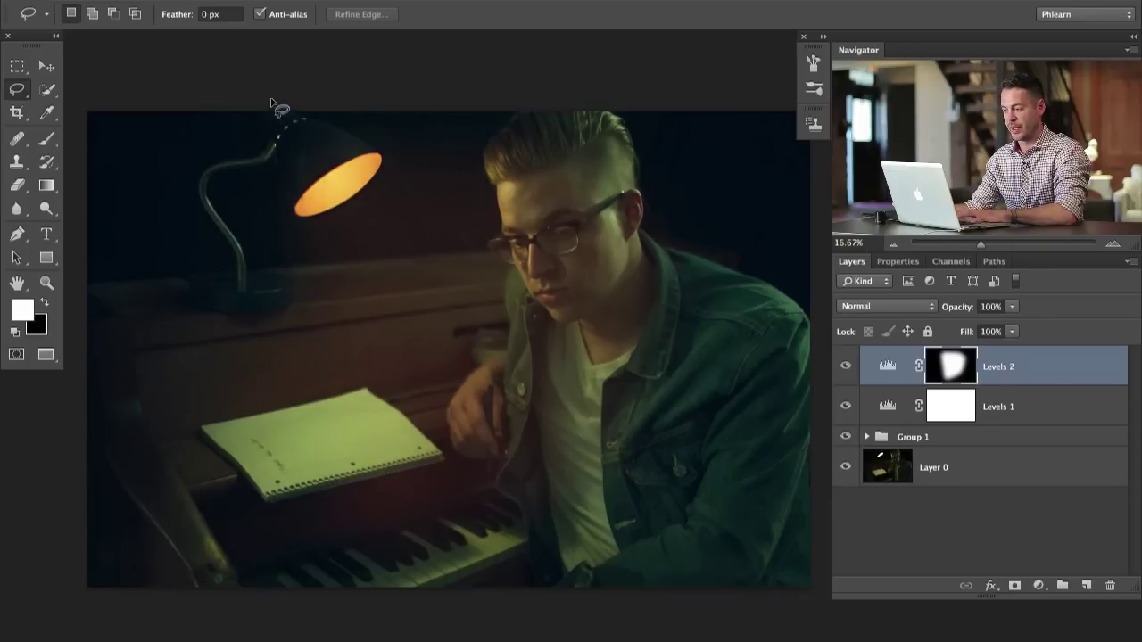
Set the Gradient tool to the Foreground to Transparent preset with black as the foreground color
key(g)
click(98, 20)
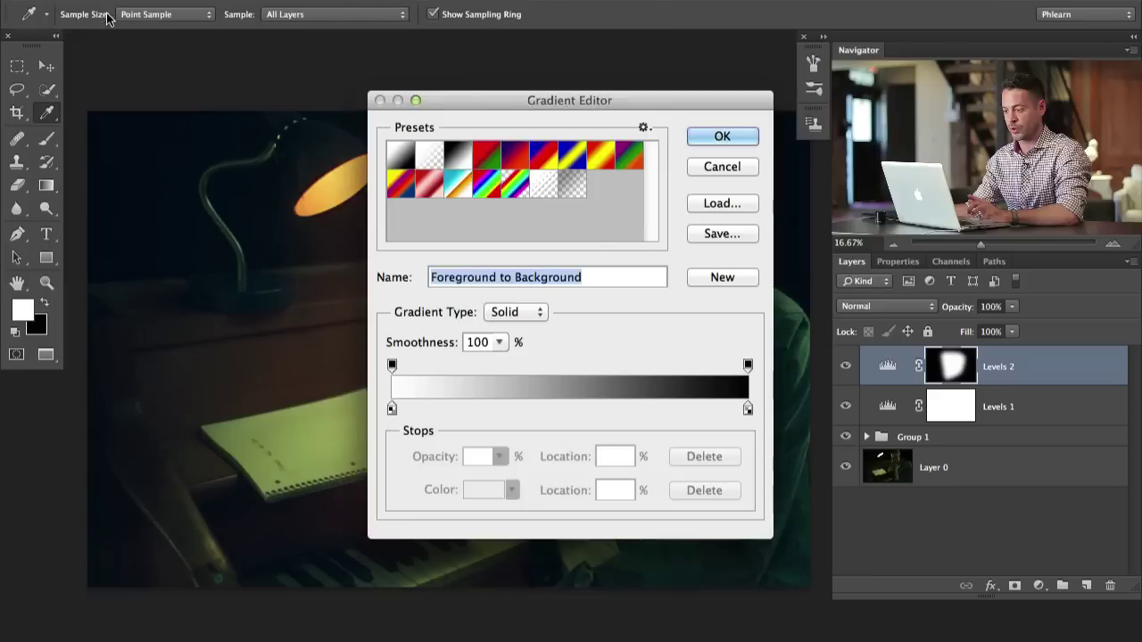
click(434, 158)
click(692, 134)
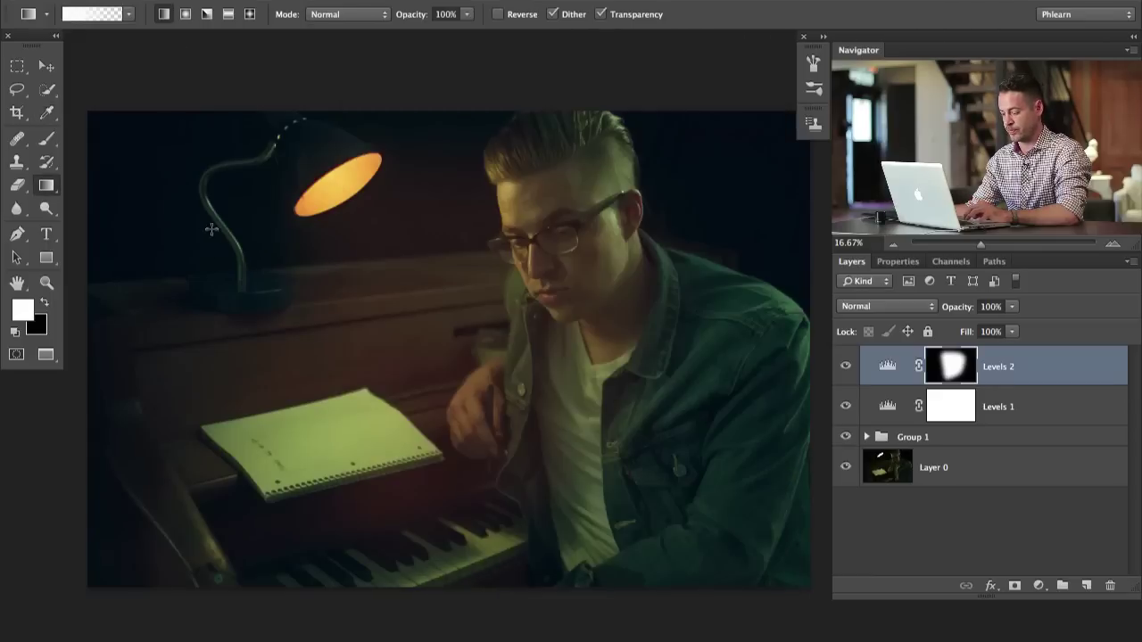
key(x)
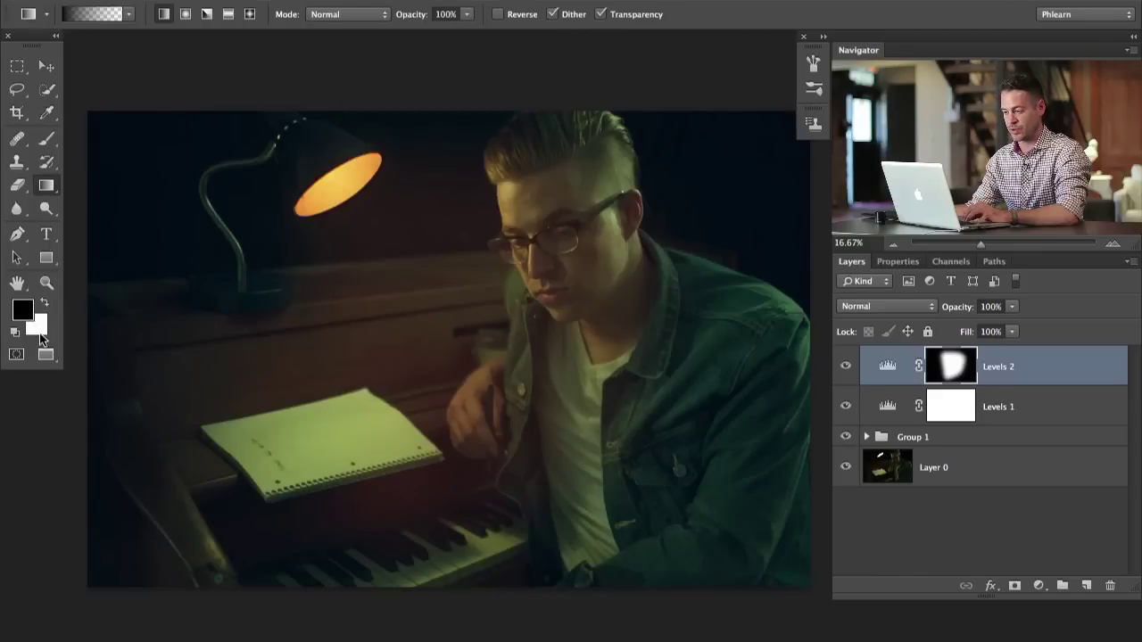
View the Levels 2 mask on its own and draw black-to-transparent gradients across it from the lower right toward the lamp
drag(401, 350, 323, 327)
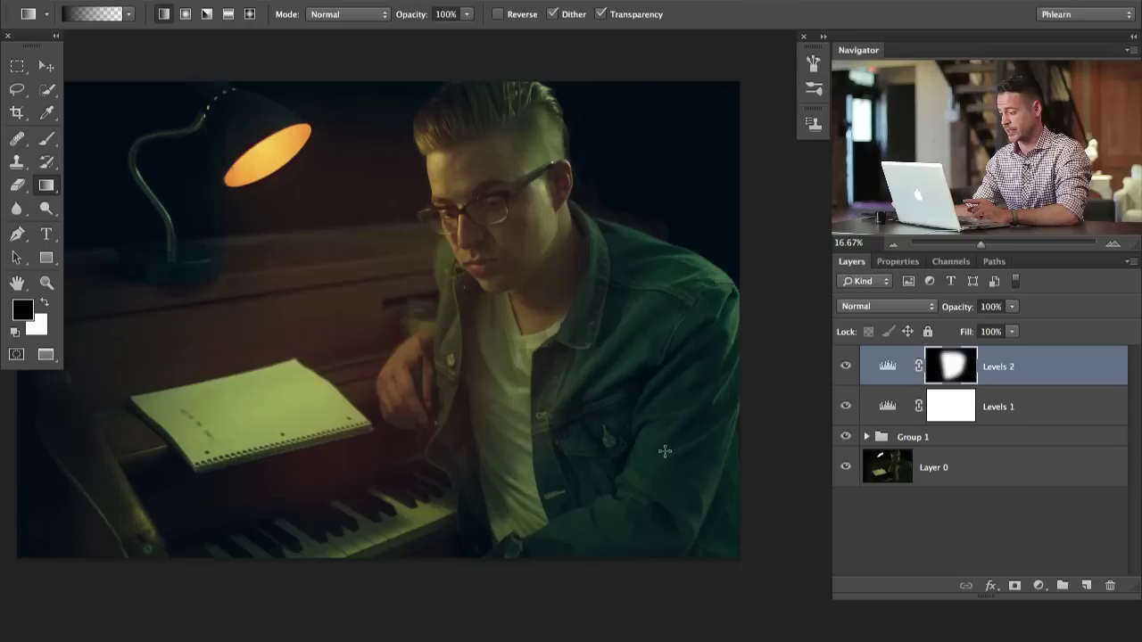
drag(710, 497, 291, 167)
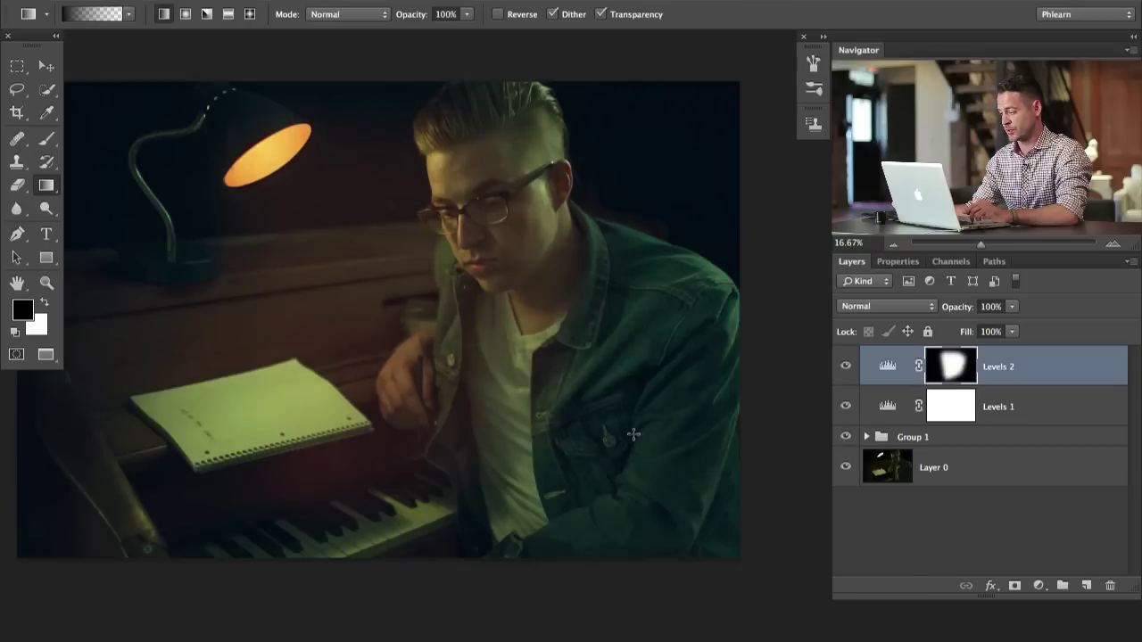
alt+click(961, 368)
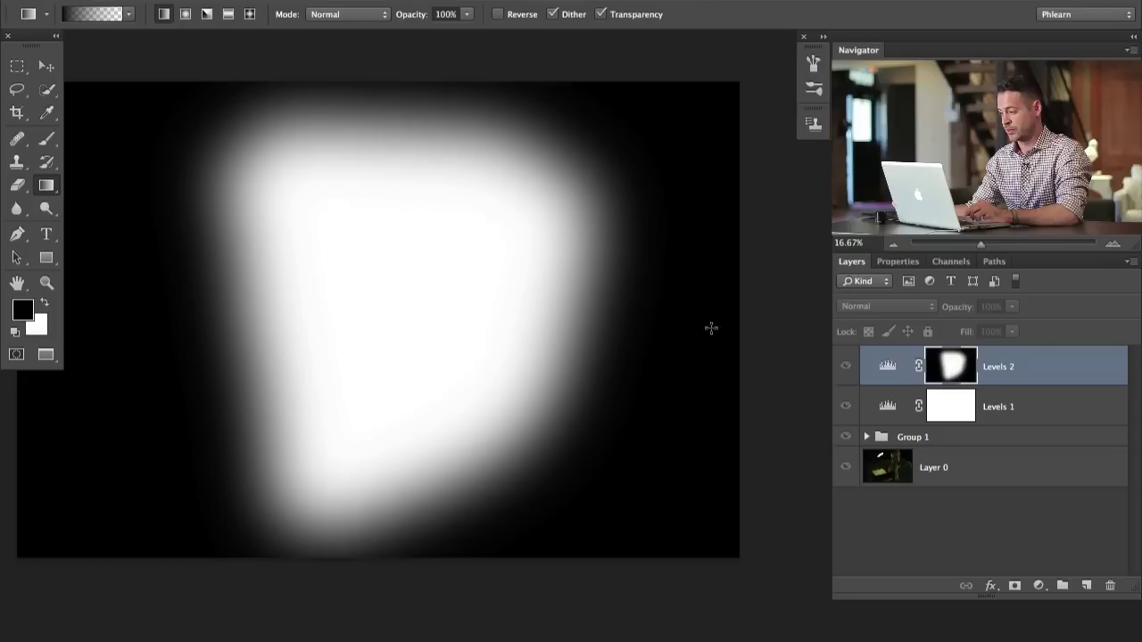
alt+click(959, 366)
alt+click(959, 366)
drag(608, 475, 252, 143)
drag(647, 489, 273, 131)
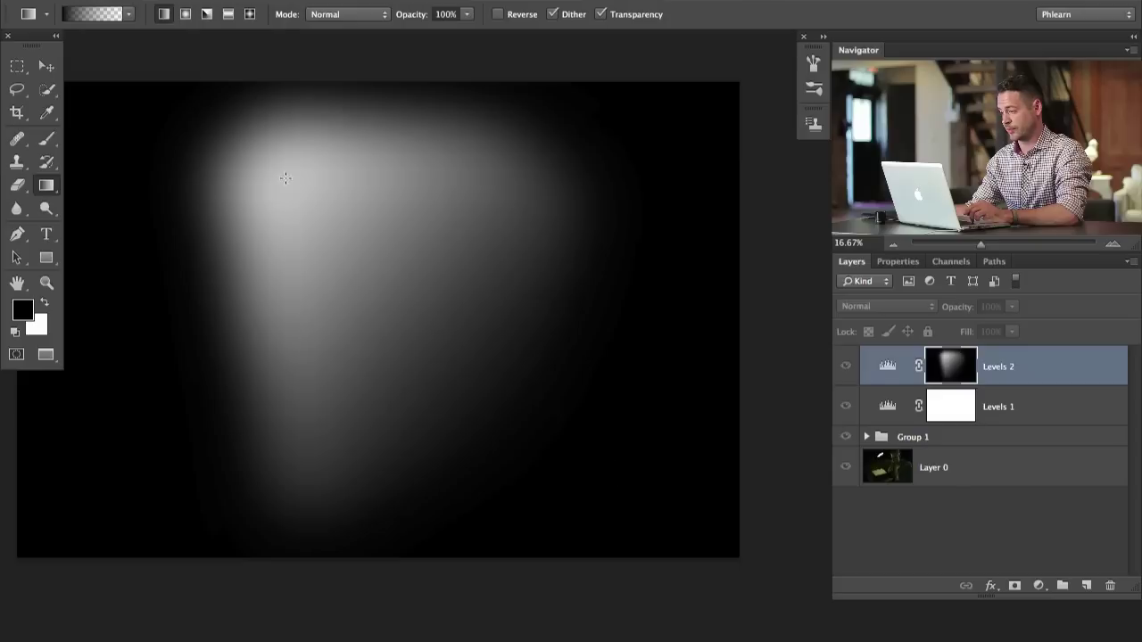
alt+click(944, 361)
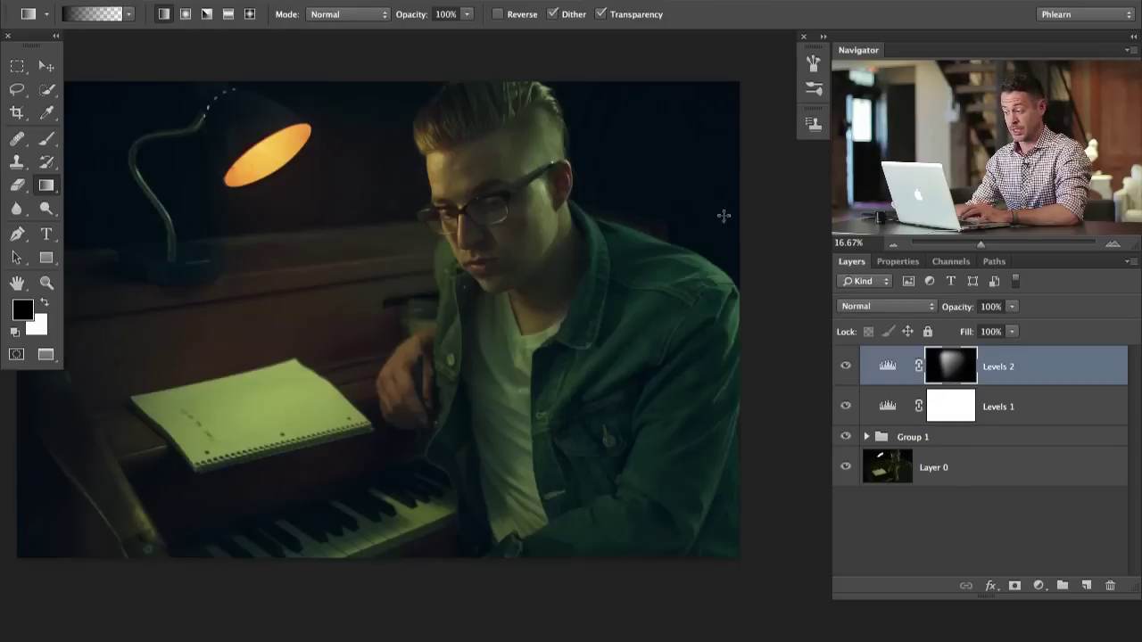
Examine the gradient-masked Levels 2 effect on the photo by repeatedly hiding and showing the adjustment
scroll(554, 349, left, 3)
click(845, 367)
click(845, 367)
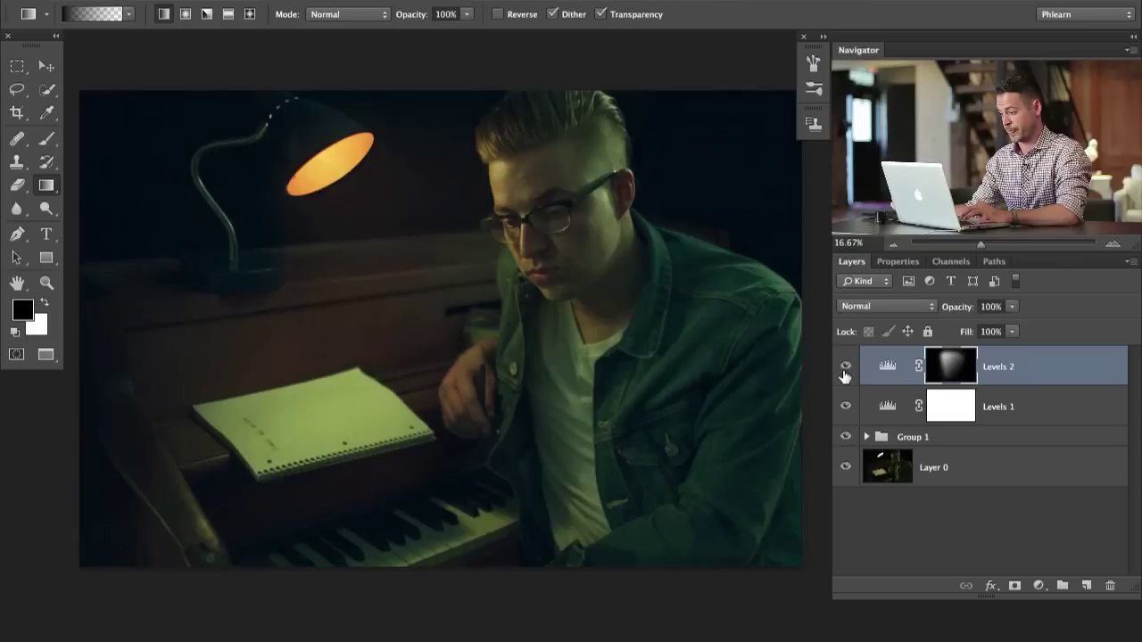
click(845, 366)
click(845, 366)
click(844, 367)
click(845, 367)
click(844, 368)
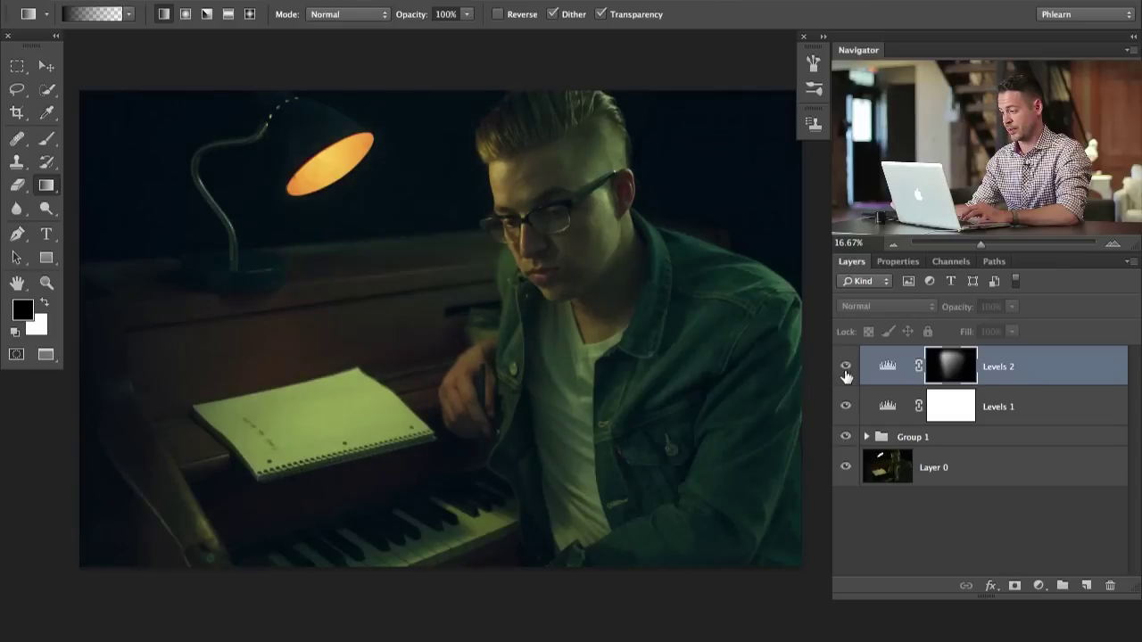
click(844, 368)
click(844, 367)
click(844, 368)
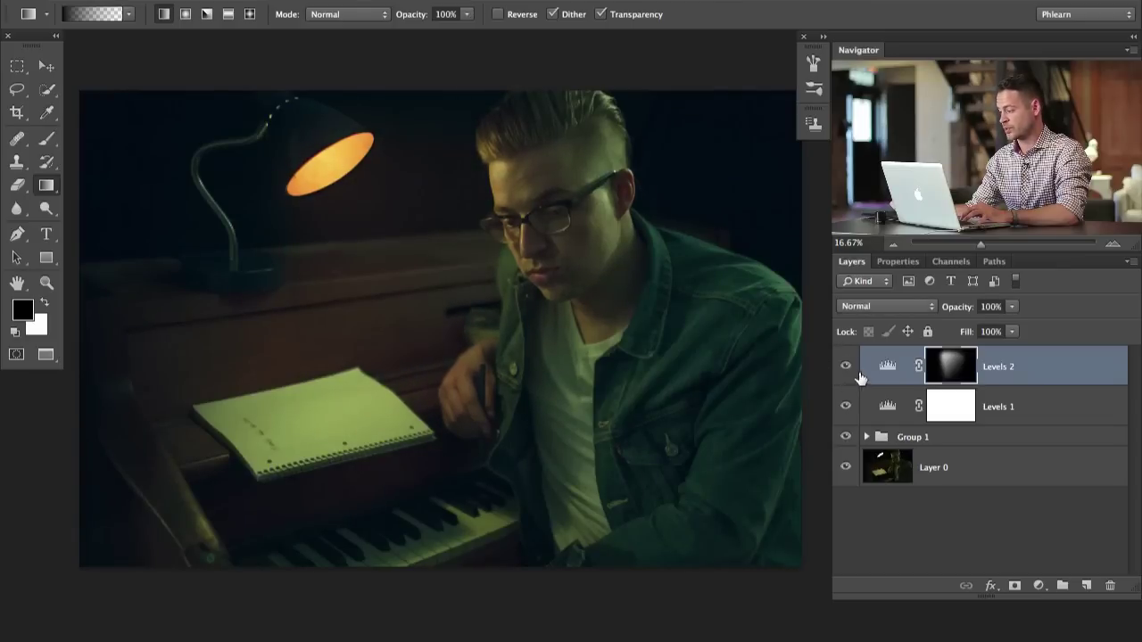
Set the midtone value in the Levels 2 adjustment to 1.19 for RGB and 0.93 for the Blue channel
double_click(892, 372)
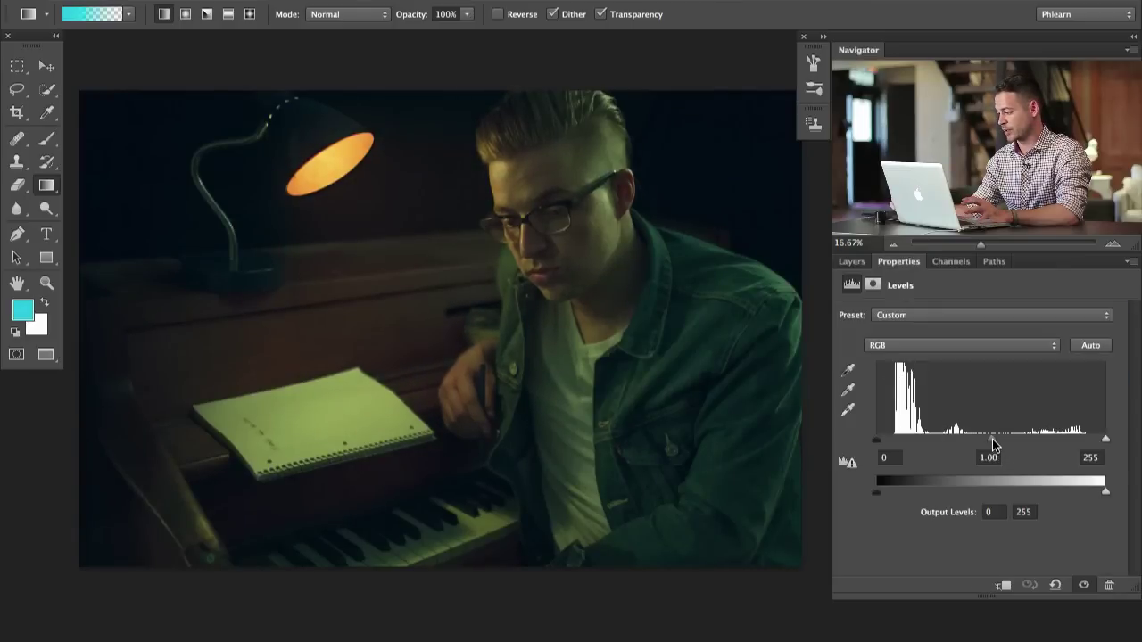
drag(982, 440, 982, 440)
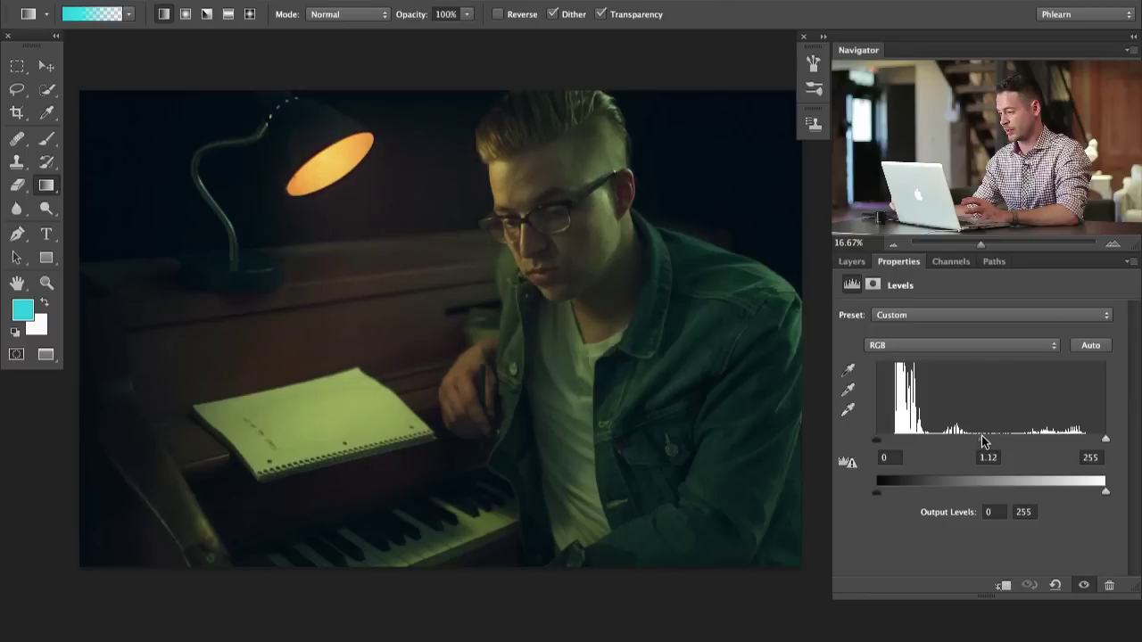
click(933, 340)
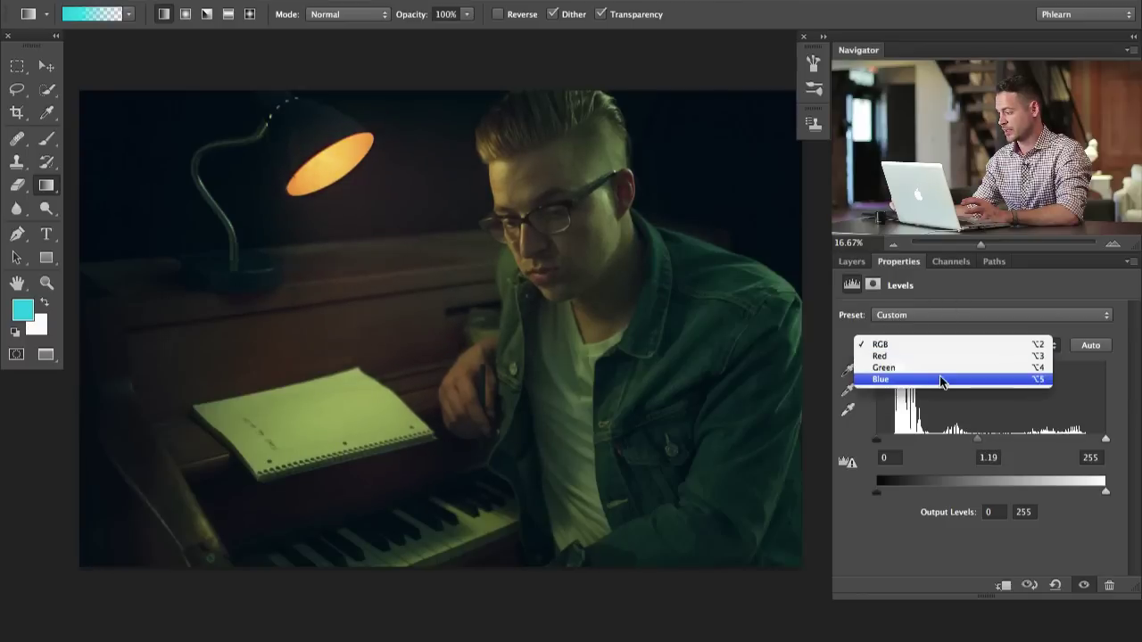
click(941, 381)
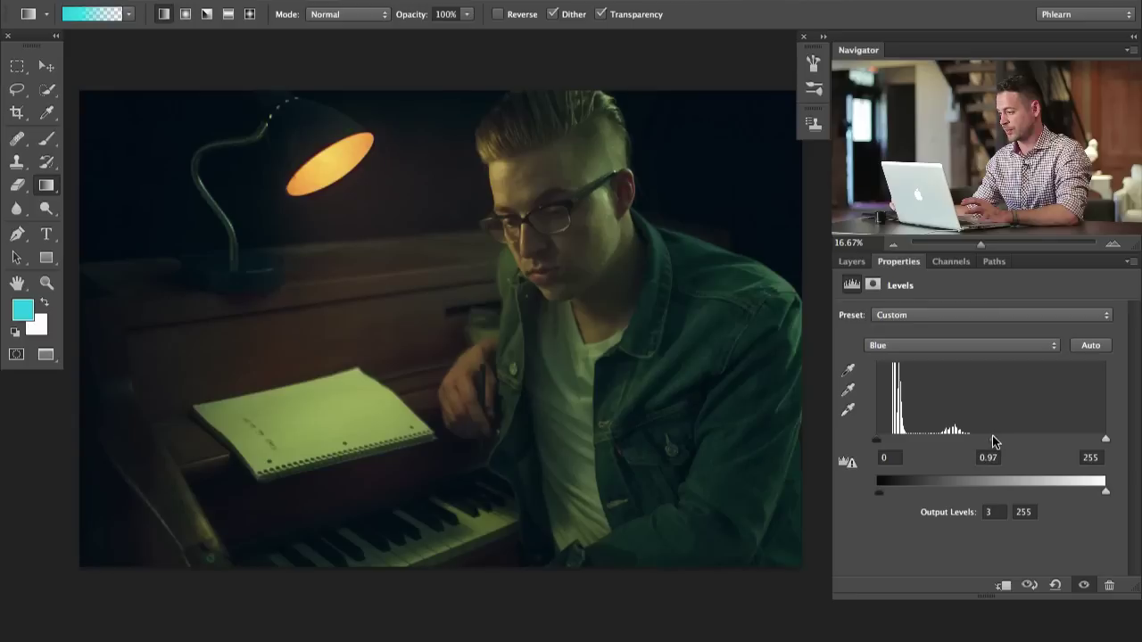
Set the Red channel's midtone to 1.10 in the Levels 2 adjustment and compare the photo with it on and off
click(954, 348)
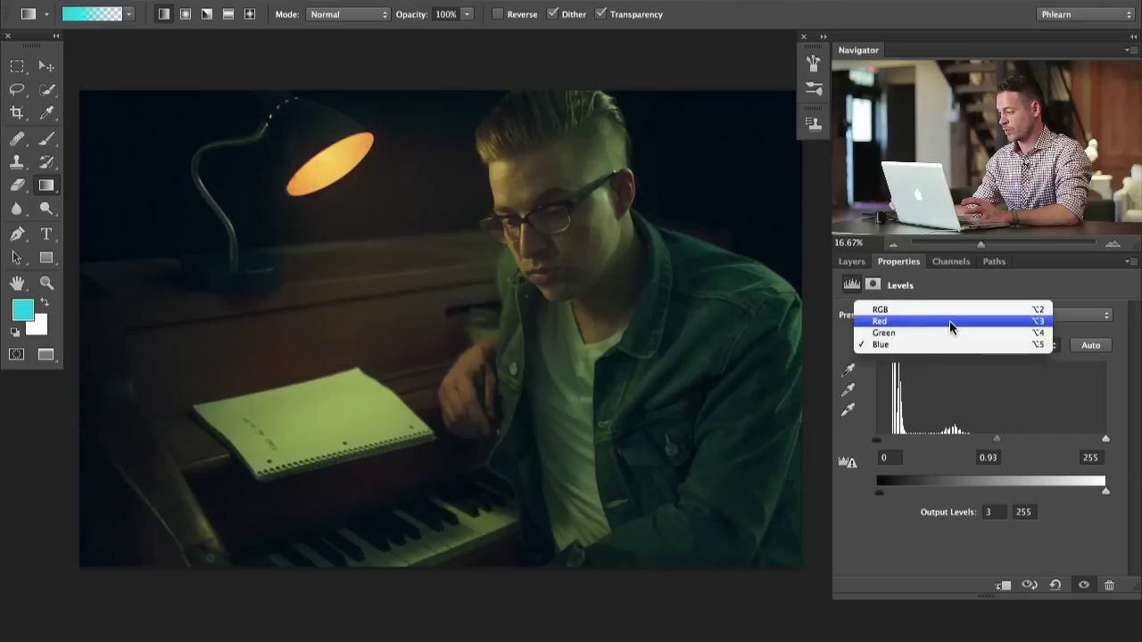
click(955, 349)
key(alt+3)
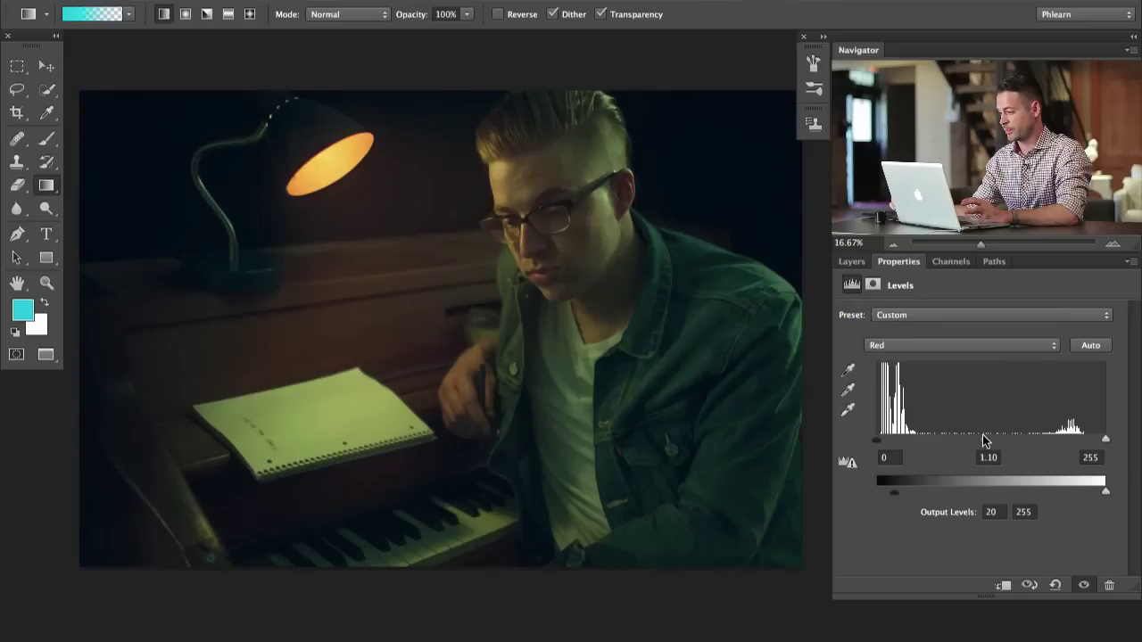
click(853, 261)
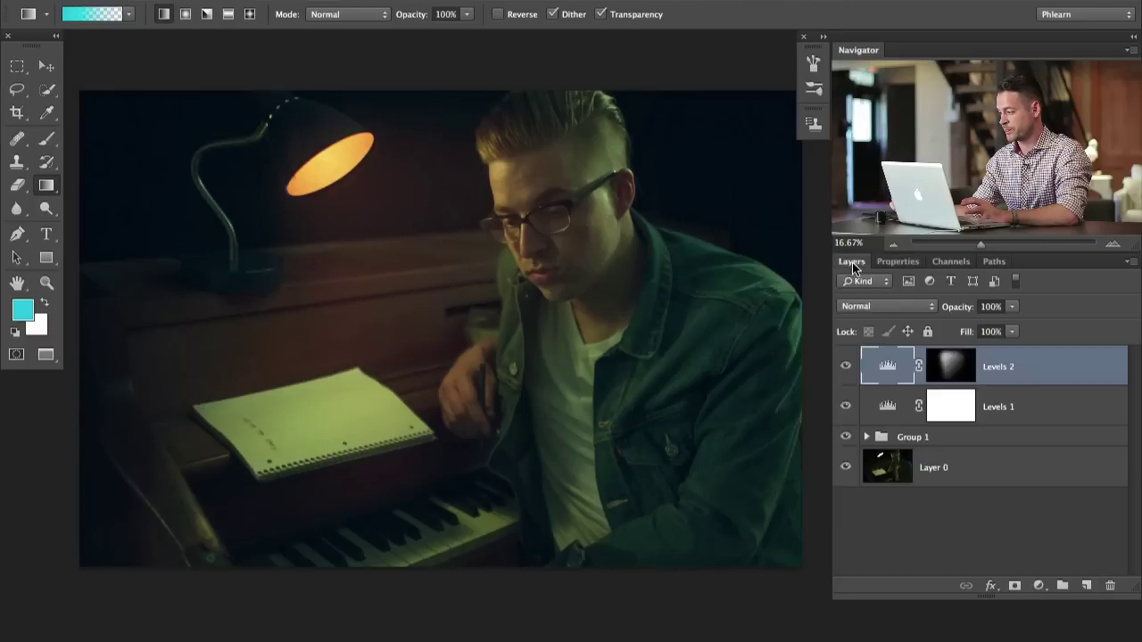
click(845, 367)
click(845, 368)
click(845, 368)
click(845, 368)
click(845, 368)
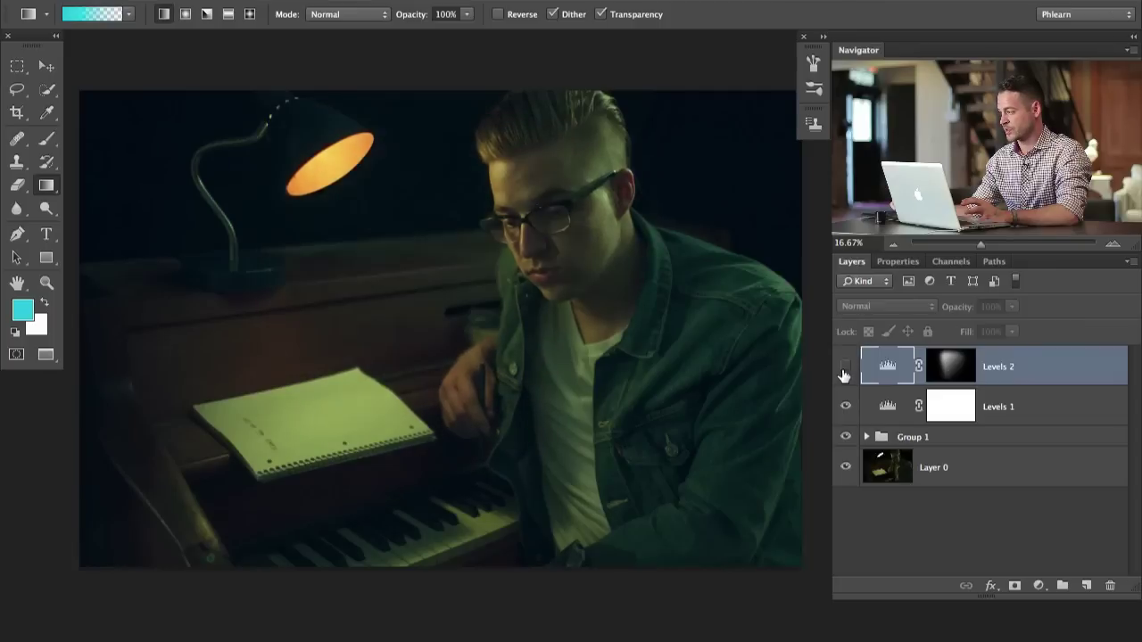
click(845, 368)
Brush black lightly over the lamp area on the Levels 2 mask, using a 1578-pixel brush at 10% flow, and compare before and after
click(960, 376)
key(d)
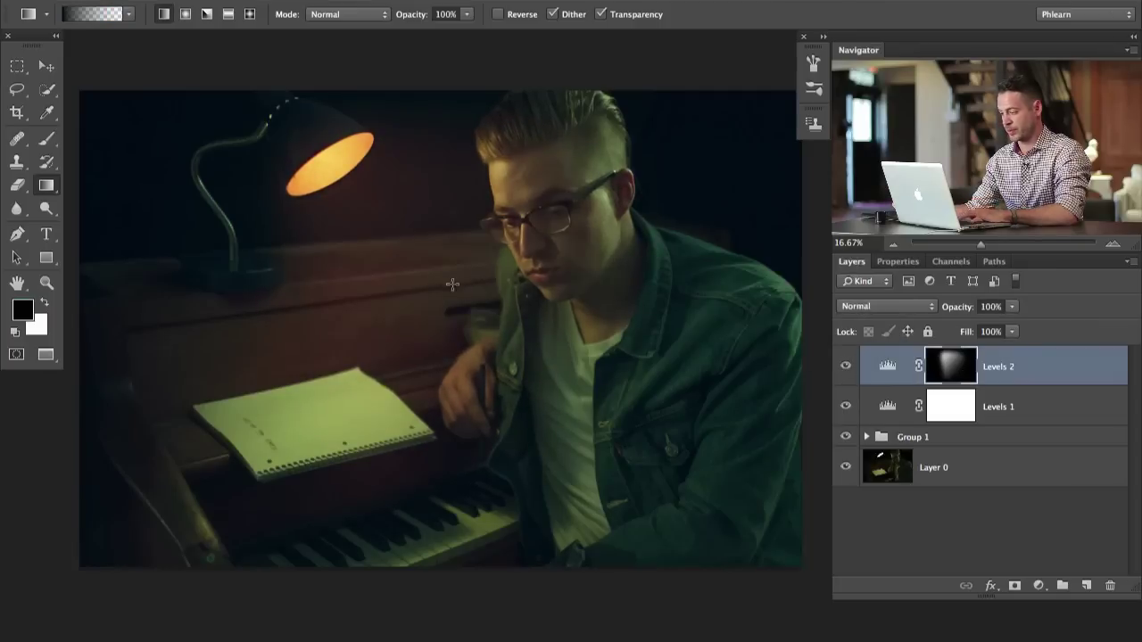
key(b)
mouse_move(383, 413)
mouse_down()
mouse_move(428, 410)
mouse_move(418, 280)
mouse_up()
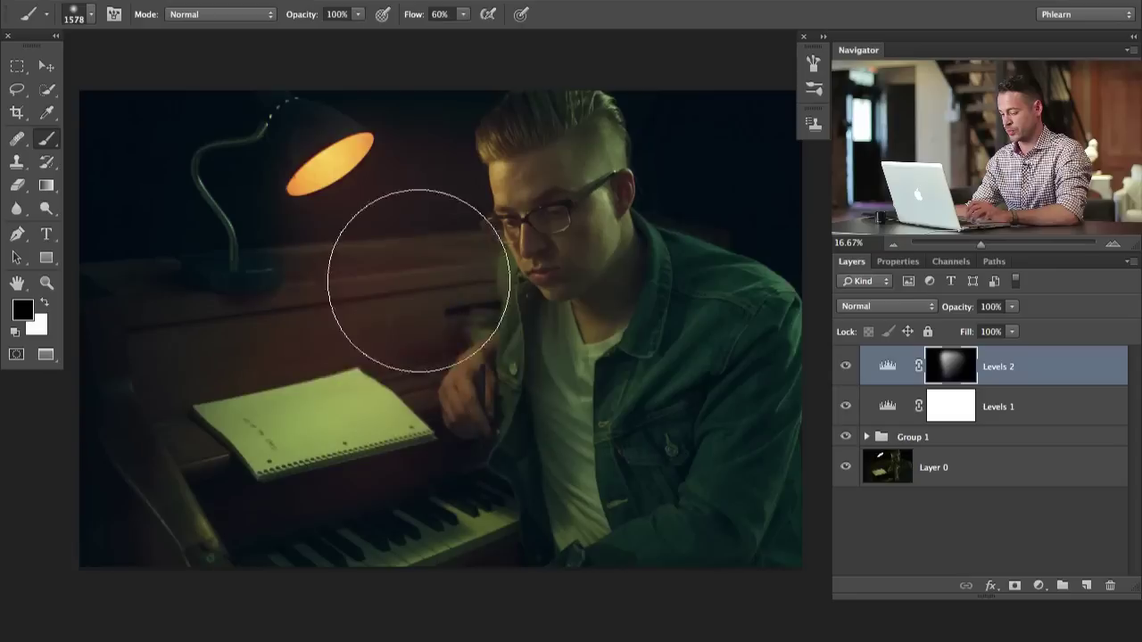
key(shift+1)
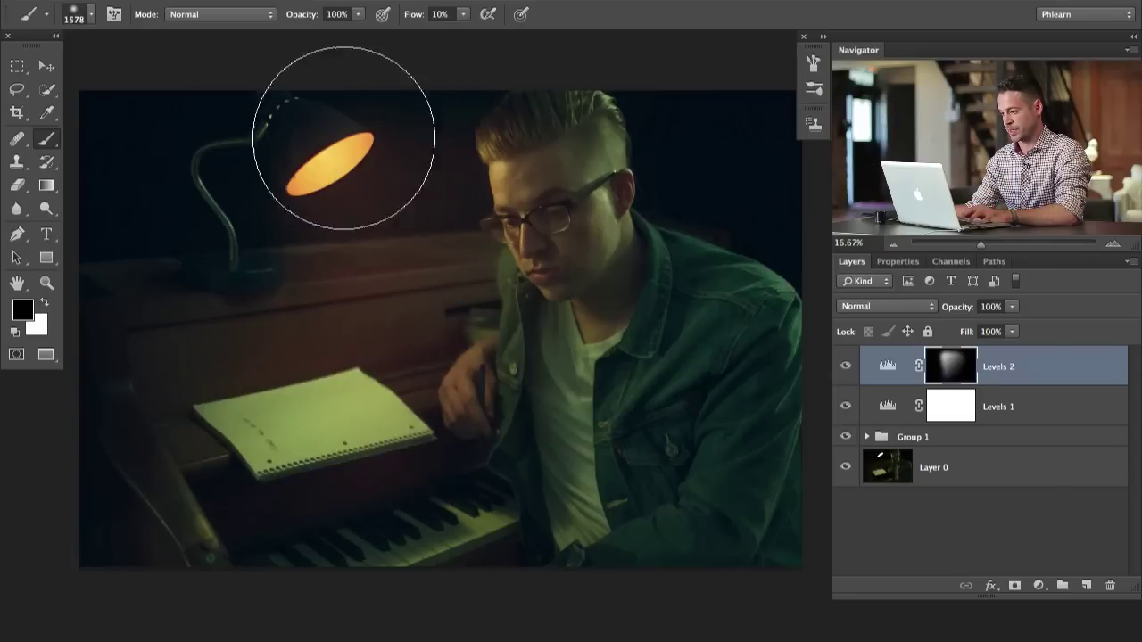
click(846, 368)
click(846, 368)
click(846, 368)
click(846, 367)
click(846, 368)
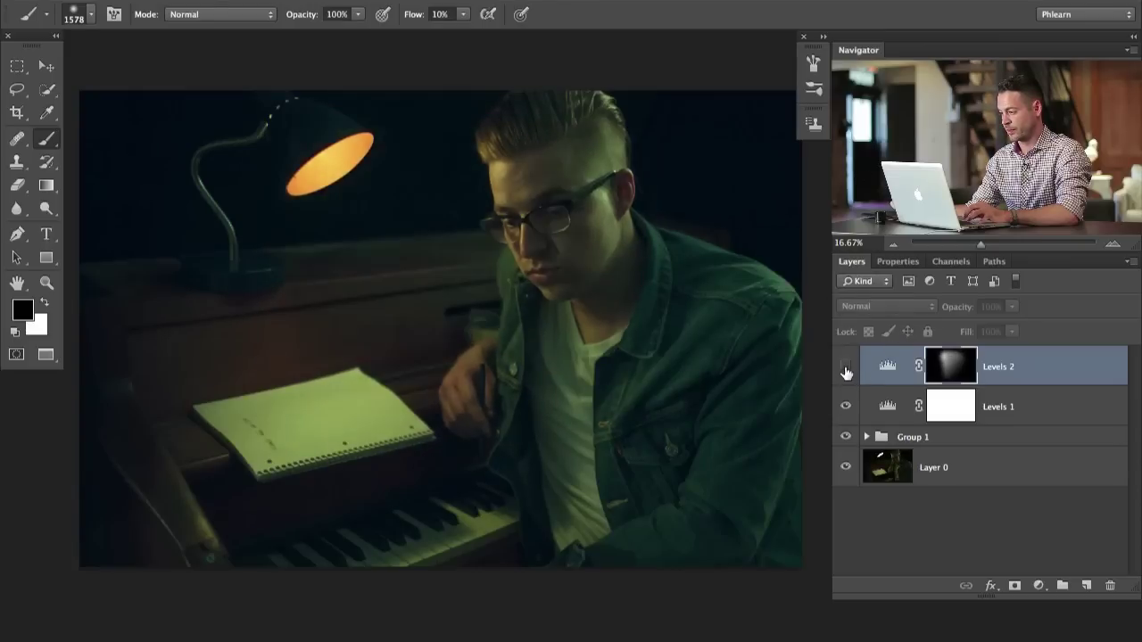
click(846, 368)
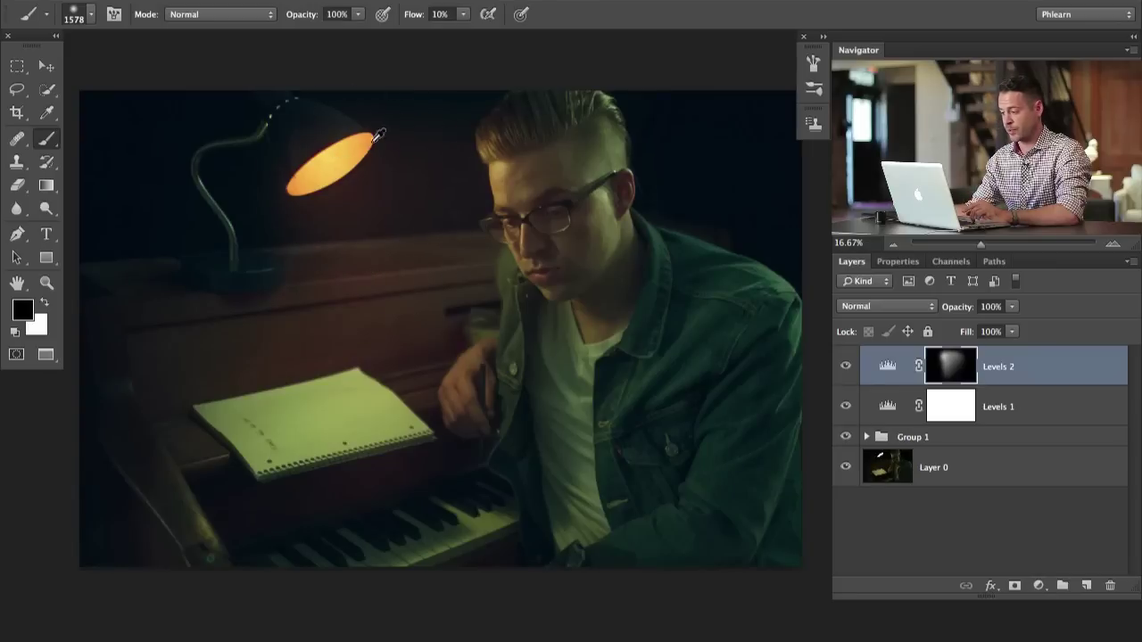
Add a Curves adjustment above Levels 2 to warm and brighten the photo, slightly raising the Red midtones, and compare it on and off
click(1039, 585)
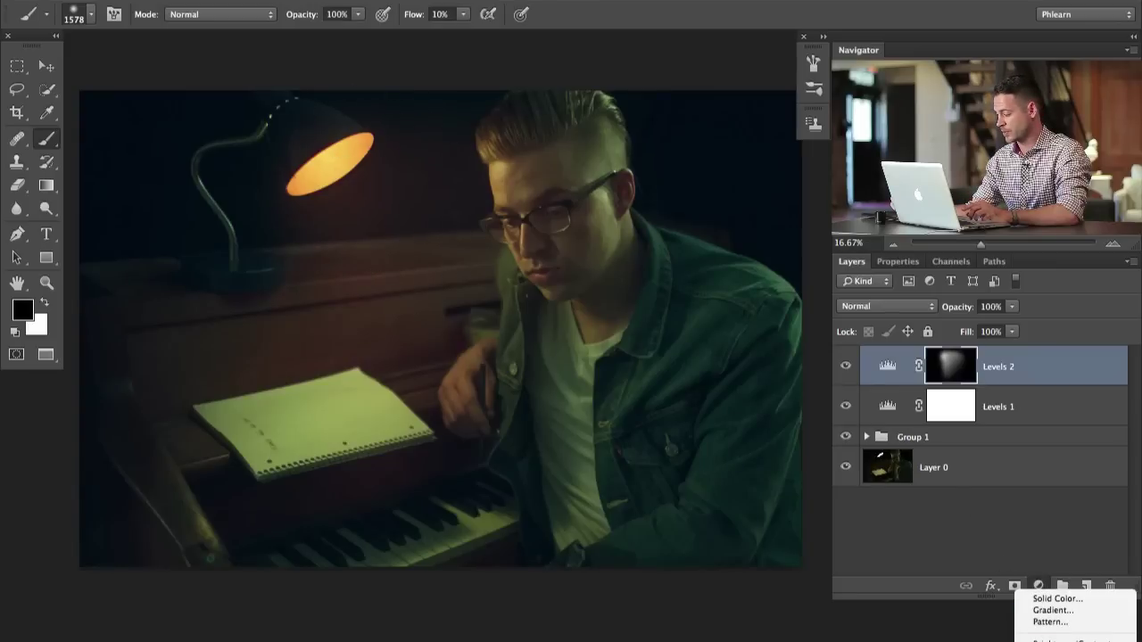
click(1053, 638)
mouse_move(1014, 459)
mouse_down()
mouse_move(980, 449)
mouse_move(1002, 482)
mouse_move(994, 459)
mouse_up()
key(super+Tab)
click(927, 336)
click(928, 375)
click(934, 336)
click(929, 310)
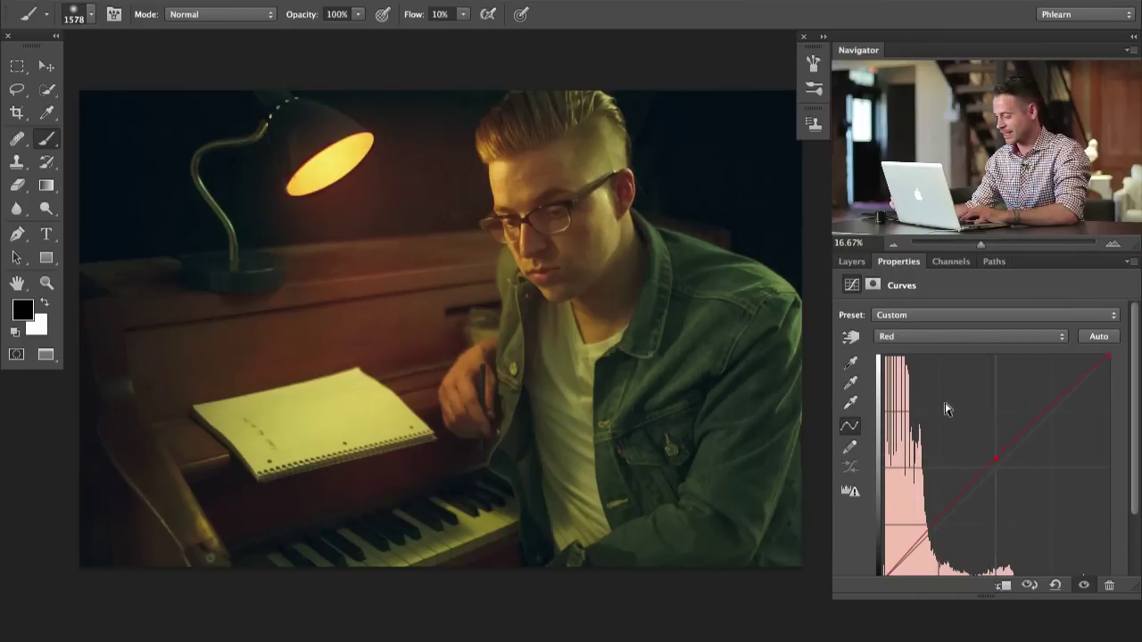
click(852, 263)
click(846, 367)
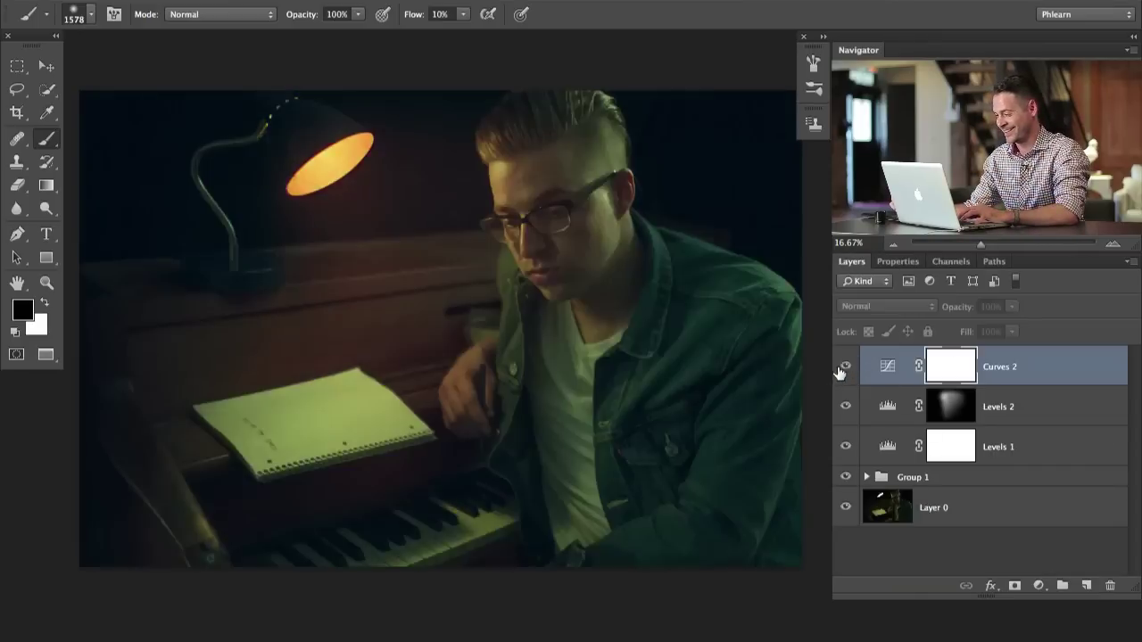
click(846, 367)
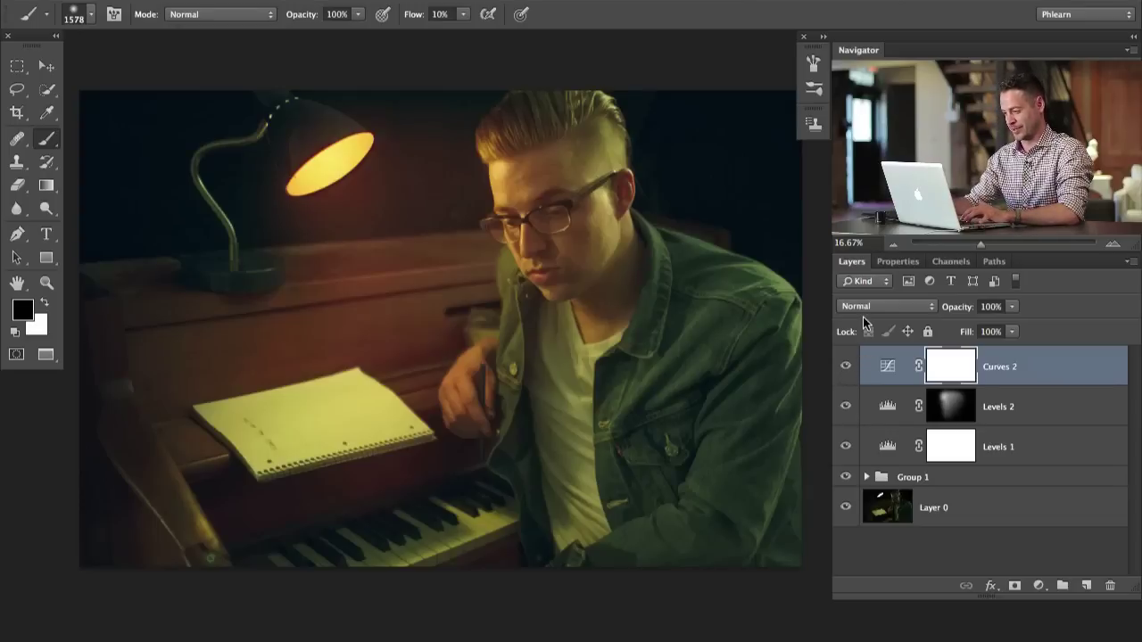
Invert the Curves 2 mask to black and brush white over the lamp's glow at 10% flow, using brush sizes from 1225 to 1624 pixels
key(ctrl+i)
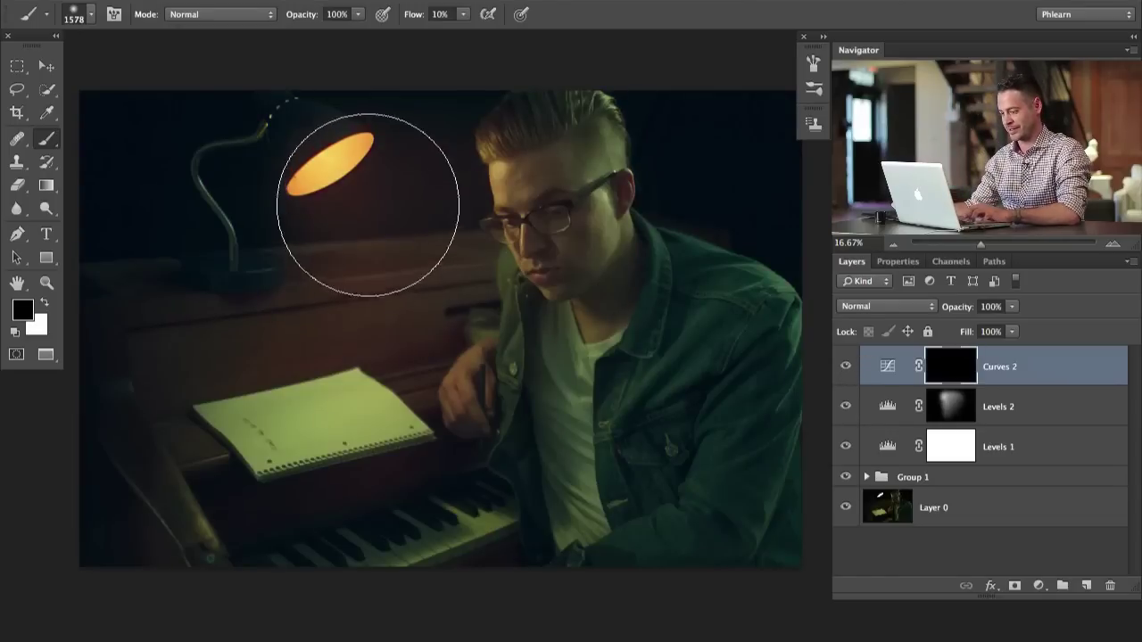
key(x)
key(bracketleft)
key(bracketleft)
key(bracketleft)
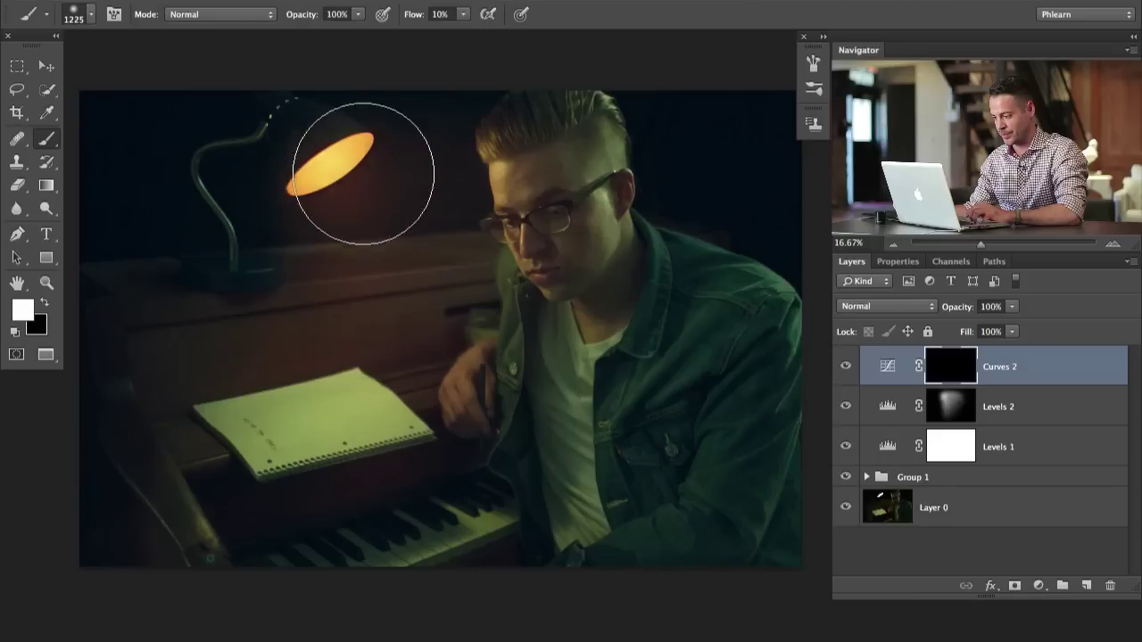
mouse_move(331, 220)
mouse_down()
mouse_move(327, 250)
mouse_move(363, 224)
mouse_up()
key(bracketright)
key(bracketright)
key(bracketright)
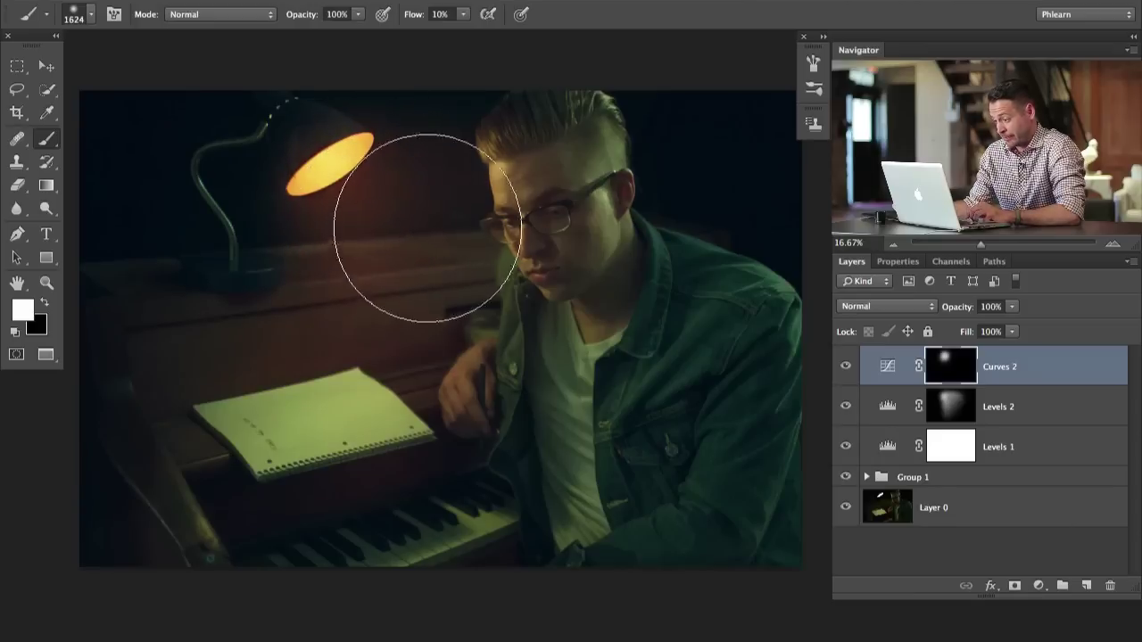
Examine the masked Curves 2 effect around the lamp by repeatedly hiding and showing the adjustment
click(847, 368)
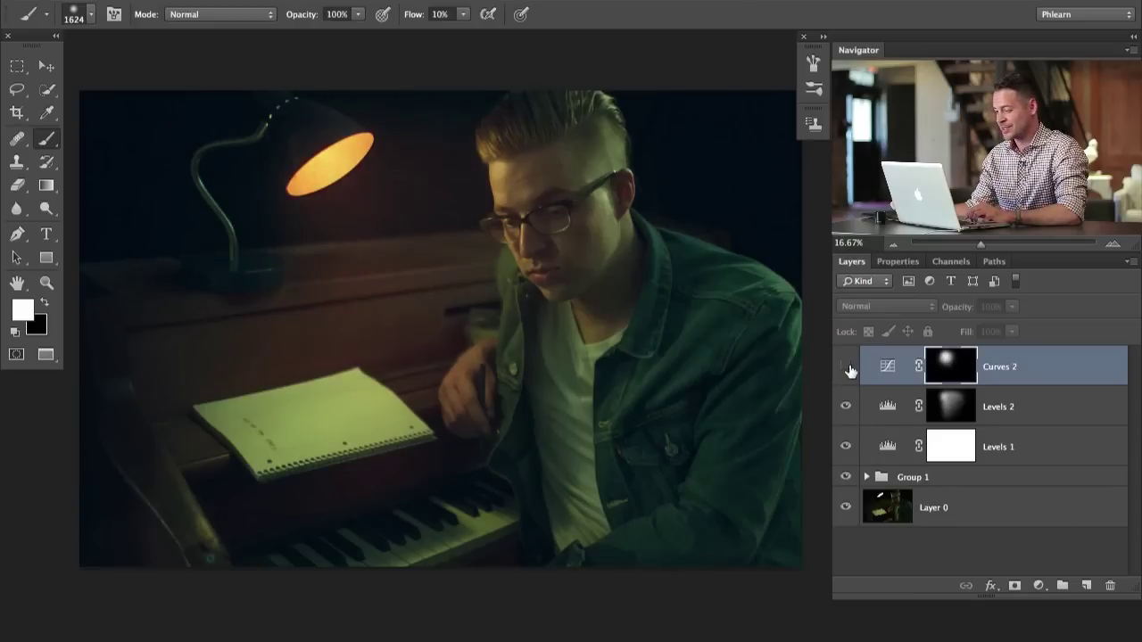
click(847, 368)
click(847, 368)
click(847, 367)
click(847, 368)
click(847, 368)
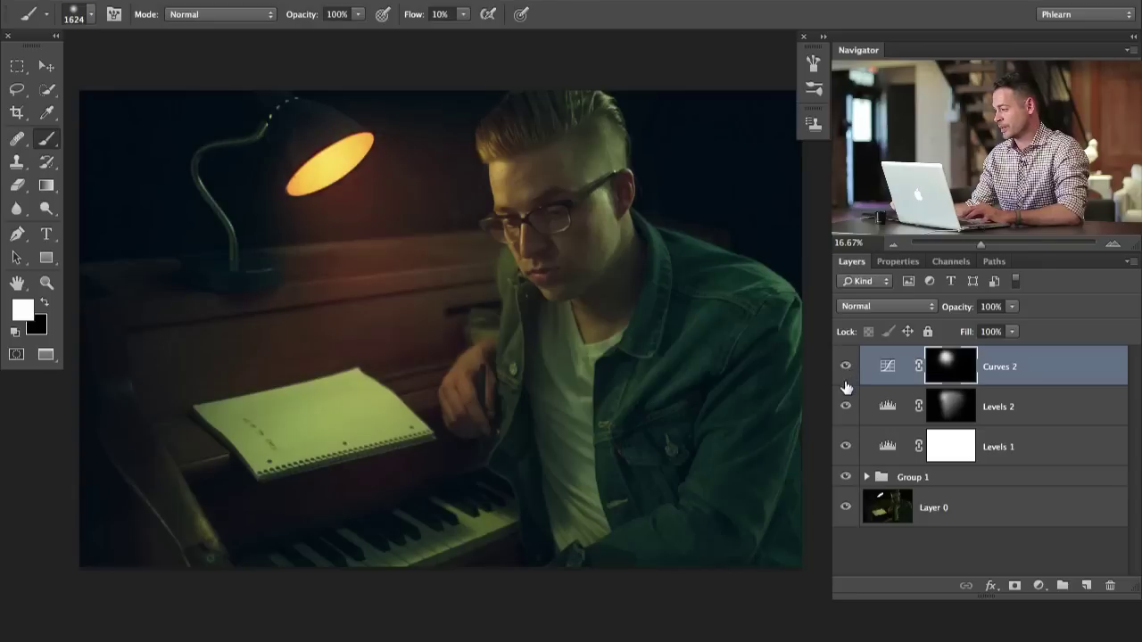
Refine the Curves 2 mask around the lamp's light with a 2157-pixel brush at 10% flow, alternating between white and black
key(x)
key(c)
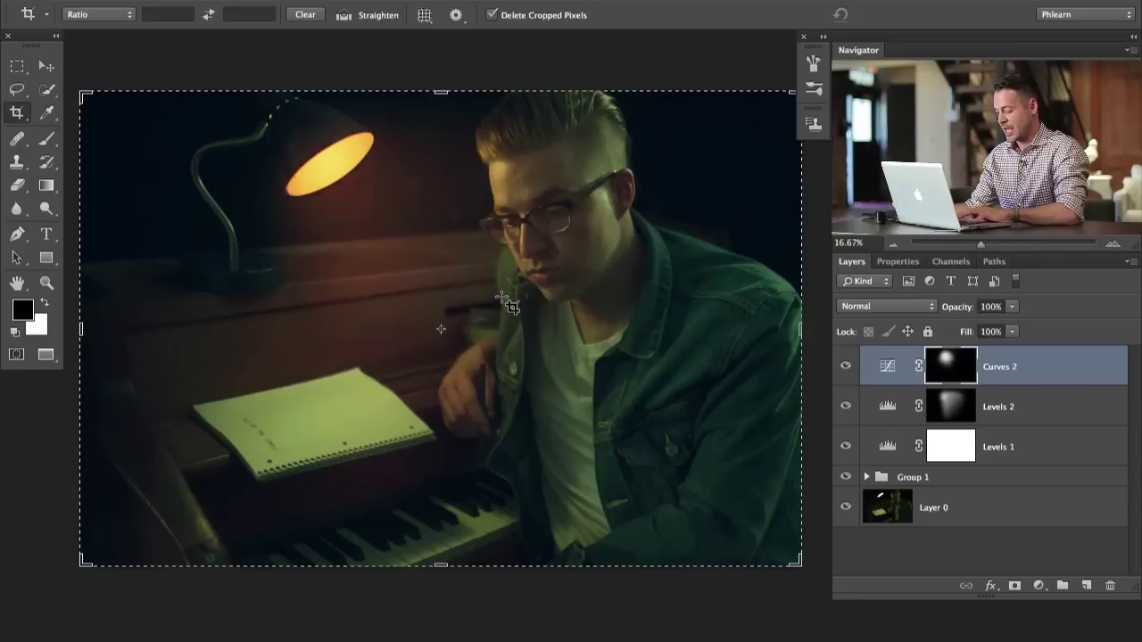
key(b)
key(x)
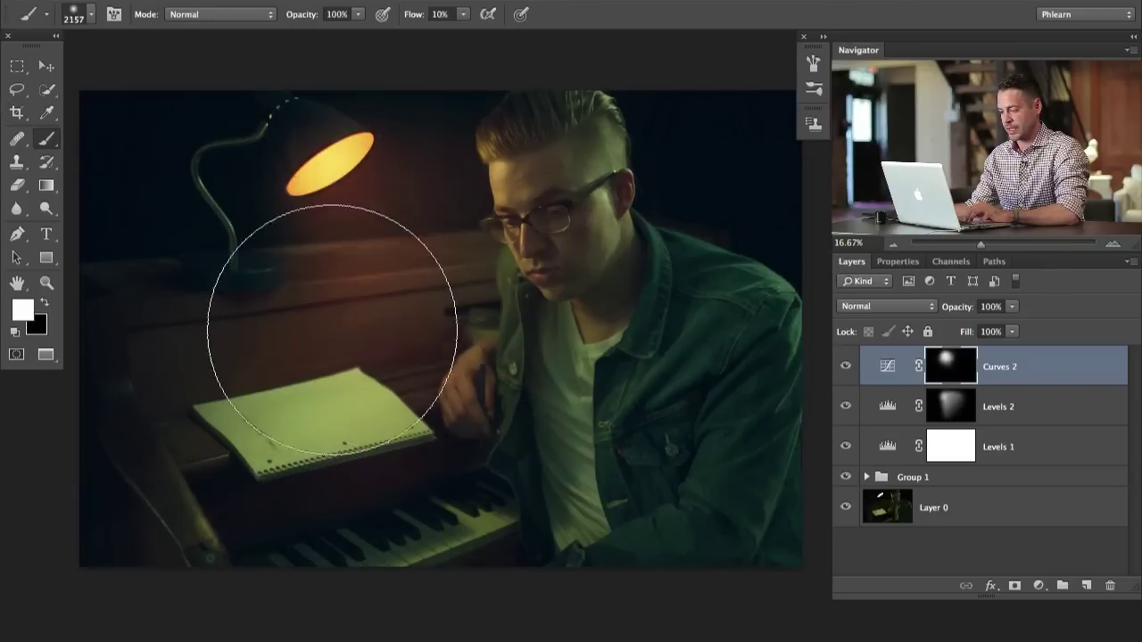
key(x)
key(x)
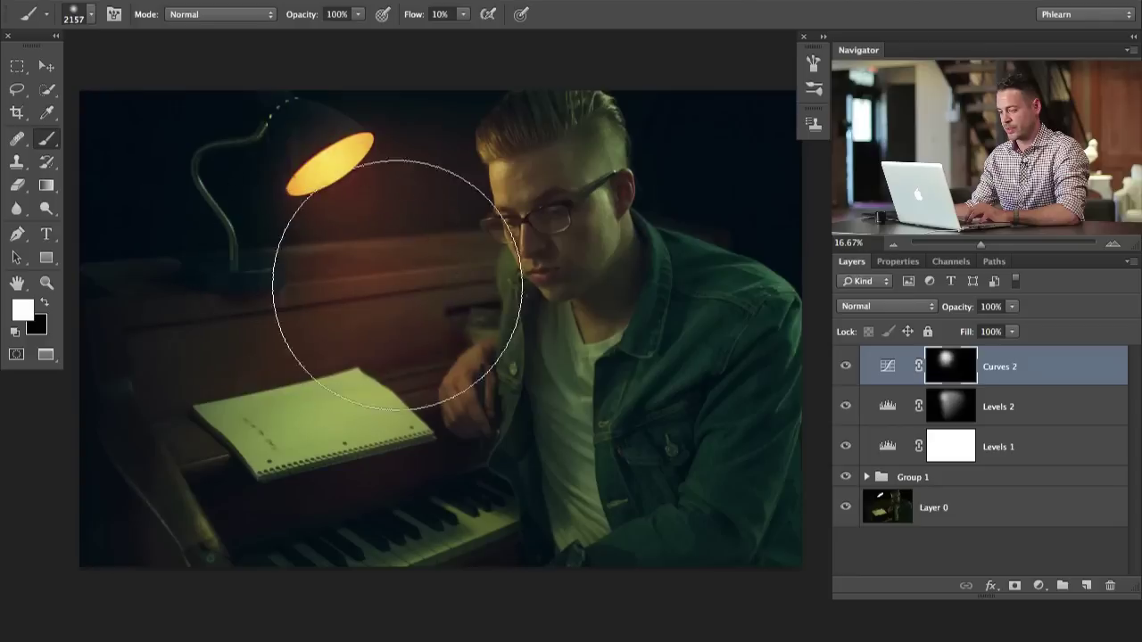
key(x)
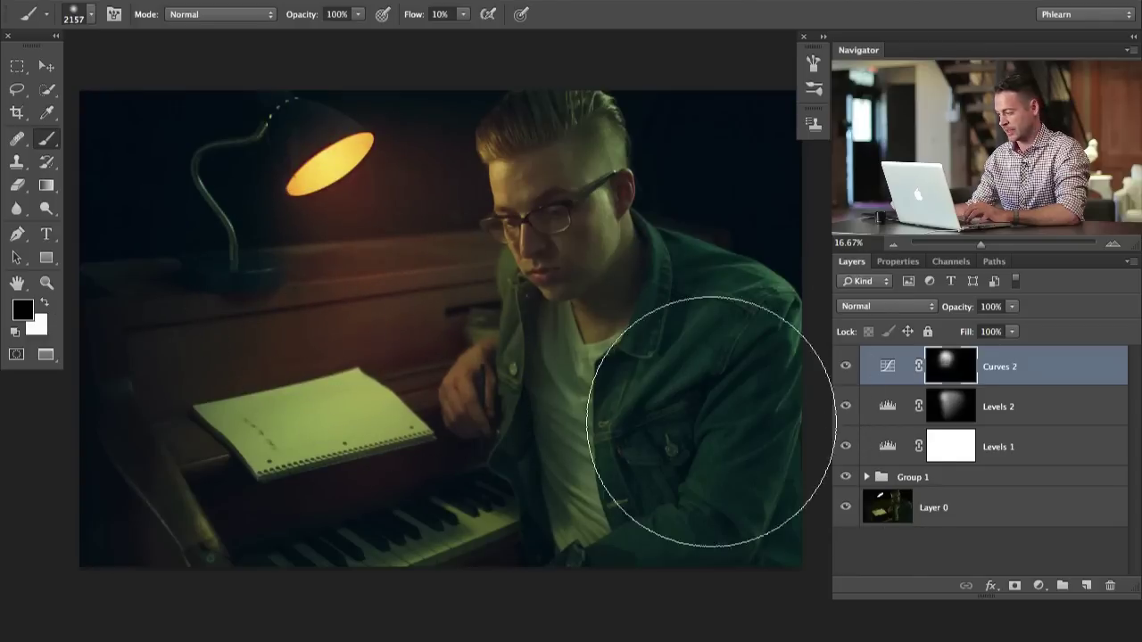
Compare the photo with the Curves 2 and Levels 2 adjustments hidden and shown
click(845, 366)
click(846, 407)
click(846, 407)
click(846, 407)
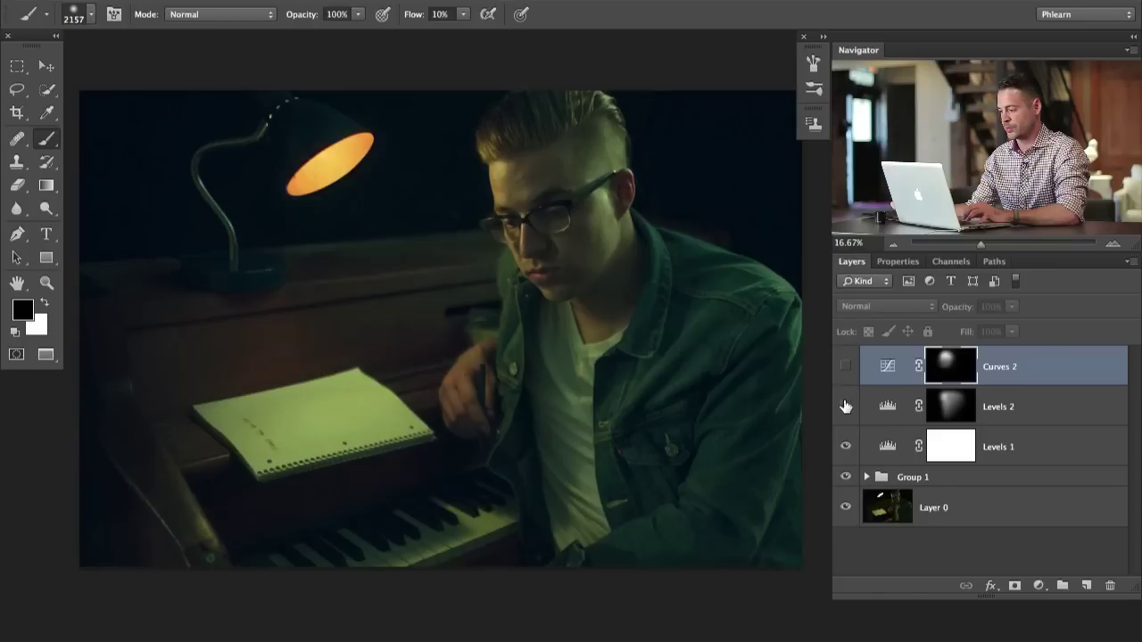
click(846, 407)
click(846, 366)
click(846, 366)
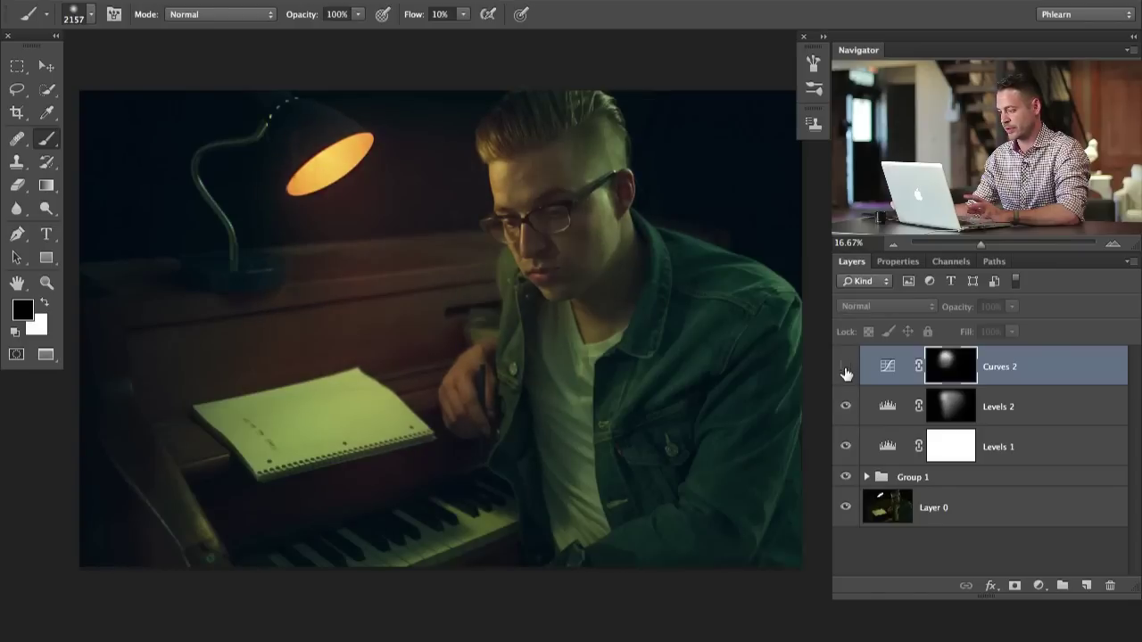
click(846, 366)
click(846, 366)
click(846, 367)
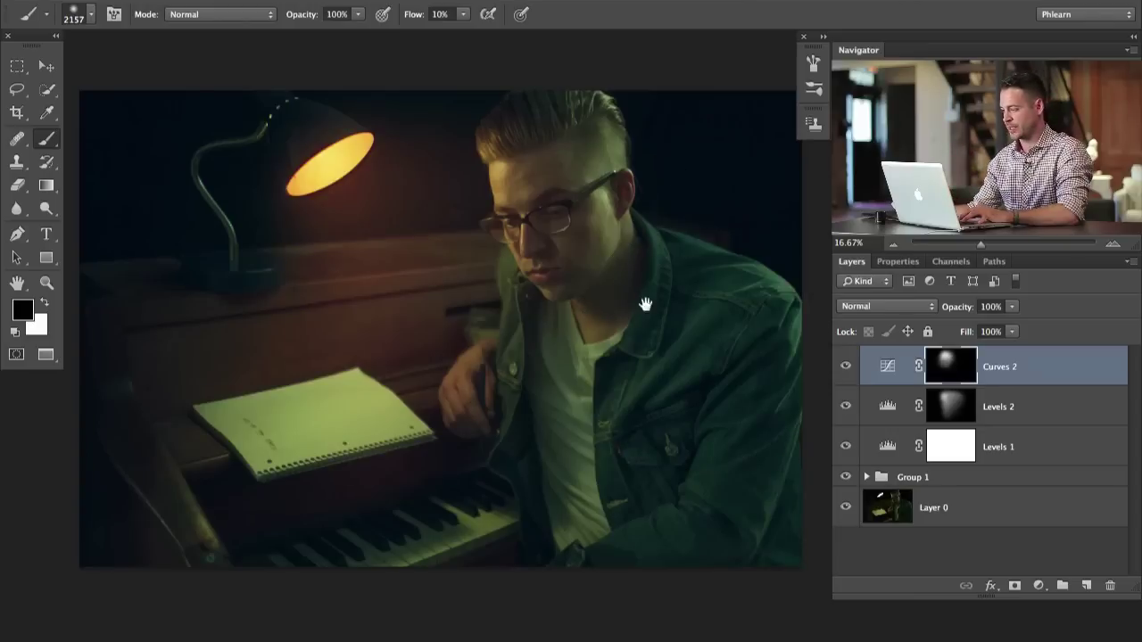
scroll(702, 343, right, 2)
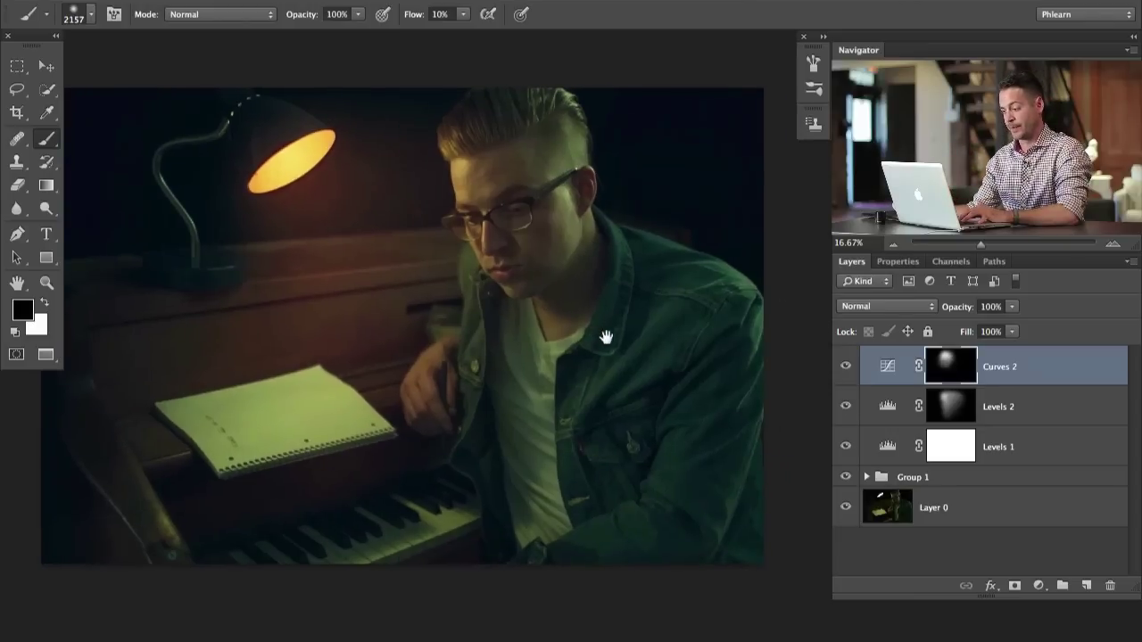
click(846, 366)
click(846, 367)
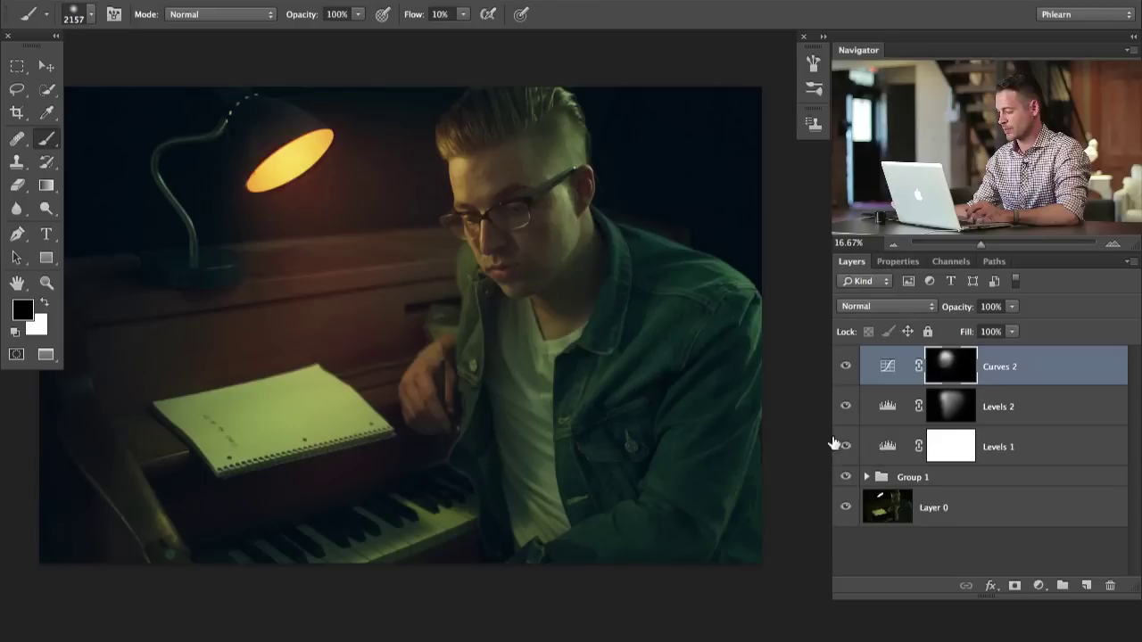
Group the Levels 1, Levels 2 and Curves 2 adjustments together
right_click(1026, 448)
click(1062, 448)
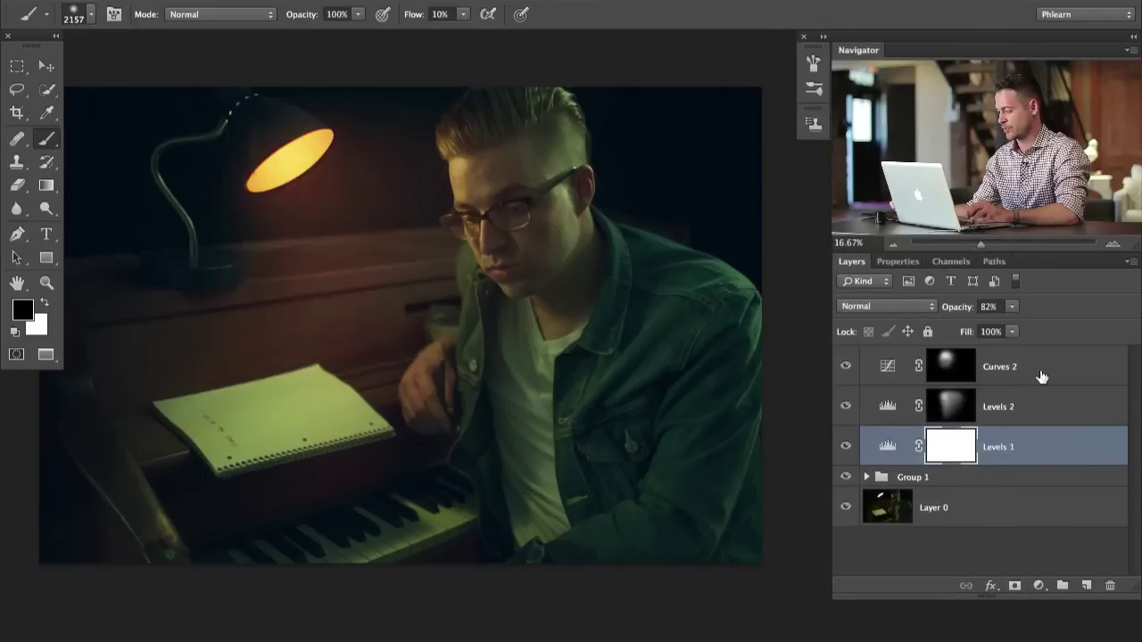
shift+click(1053, 382)
key(ctrl+g)
Compare the photo before and after the color grading by repeatedly hiding and showing the adjustment group
click(848, 358)
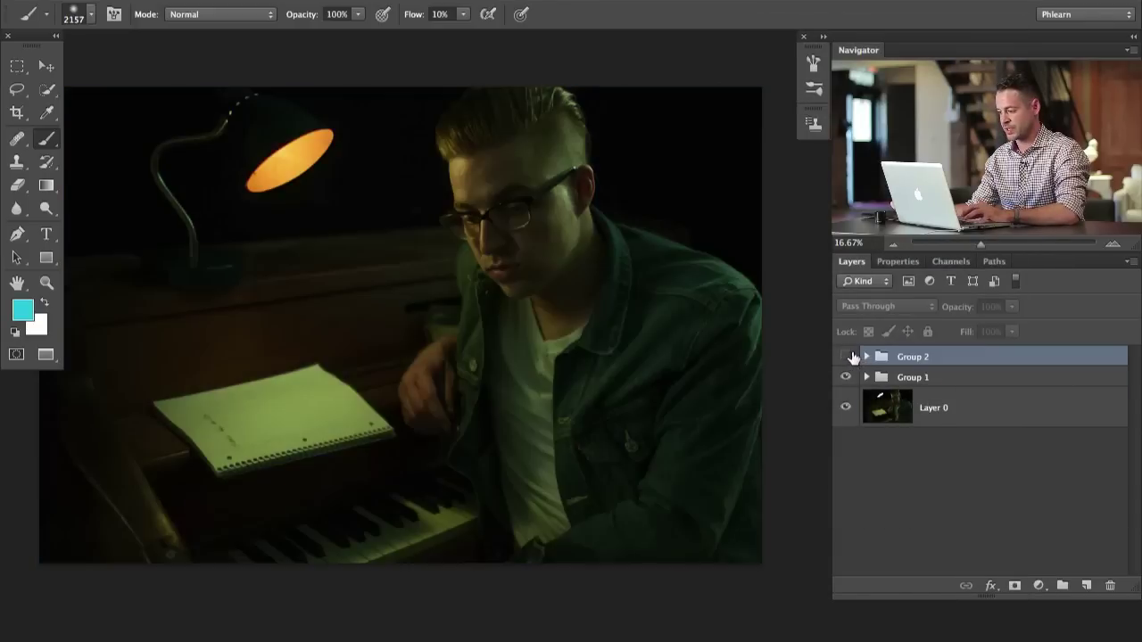
click(847, 358)
click(848, 358)
click(846, 357)
click(847, 357)
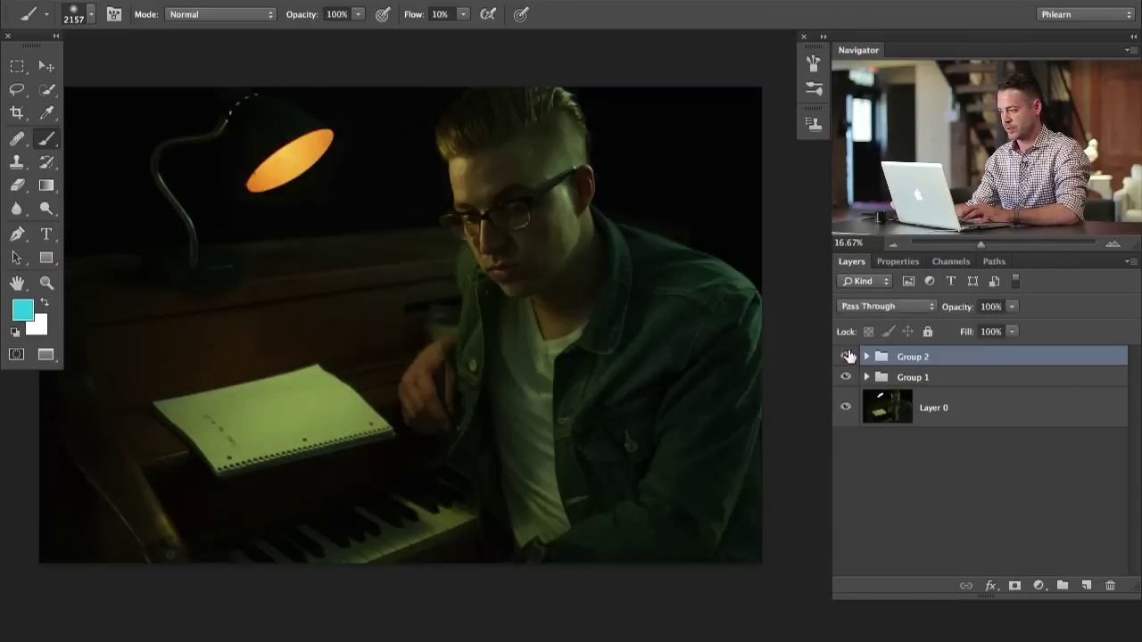
click(847, 357)
right_click(515, 282)
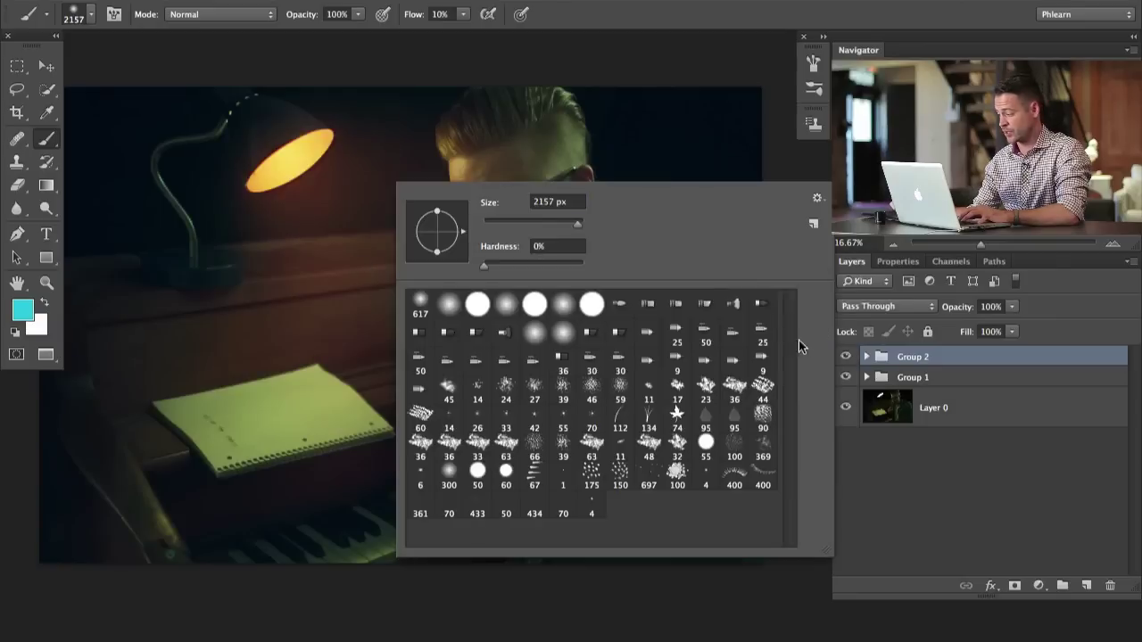
click(847, 379)
click(847, 357)
click(847, 357)
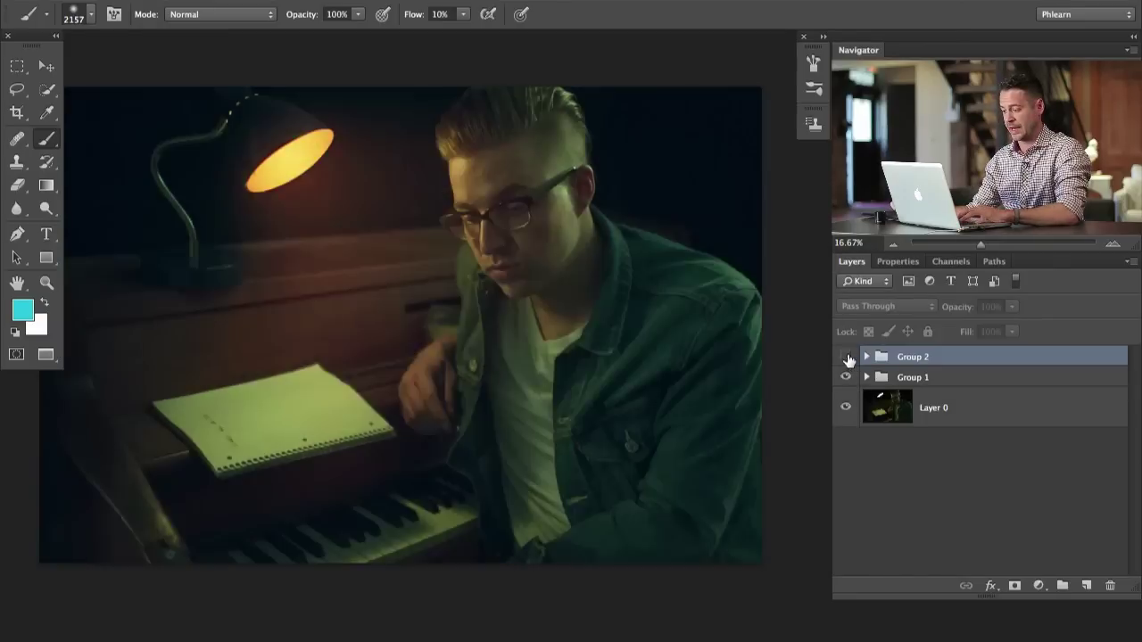
click(847, 357)
click(847, 357)
Inspect the graded face, hair and dark background close up, and return to the view of the whole photo
scroll(541, 360, up, 2)
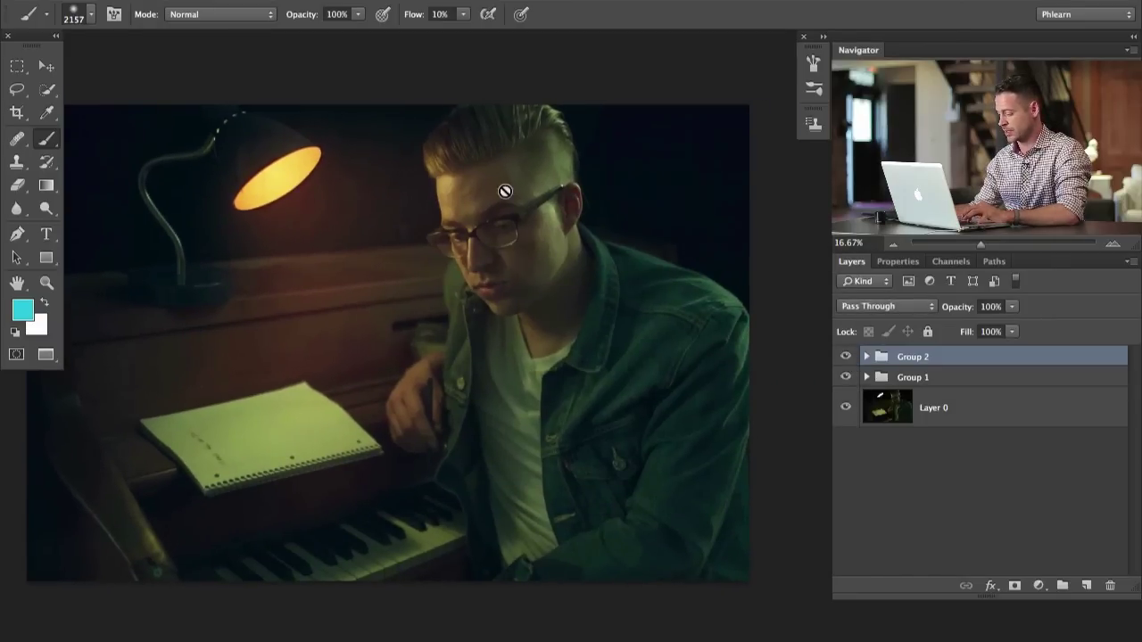
key(ctrl+plus)
key(ctrl+plus)
scroll(511, 295, up, 5)
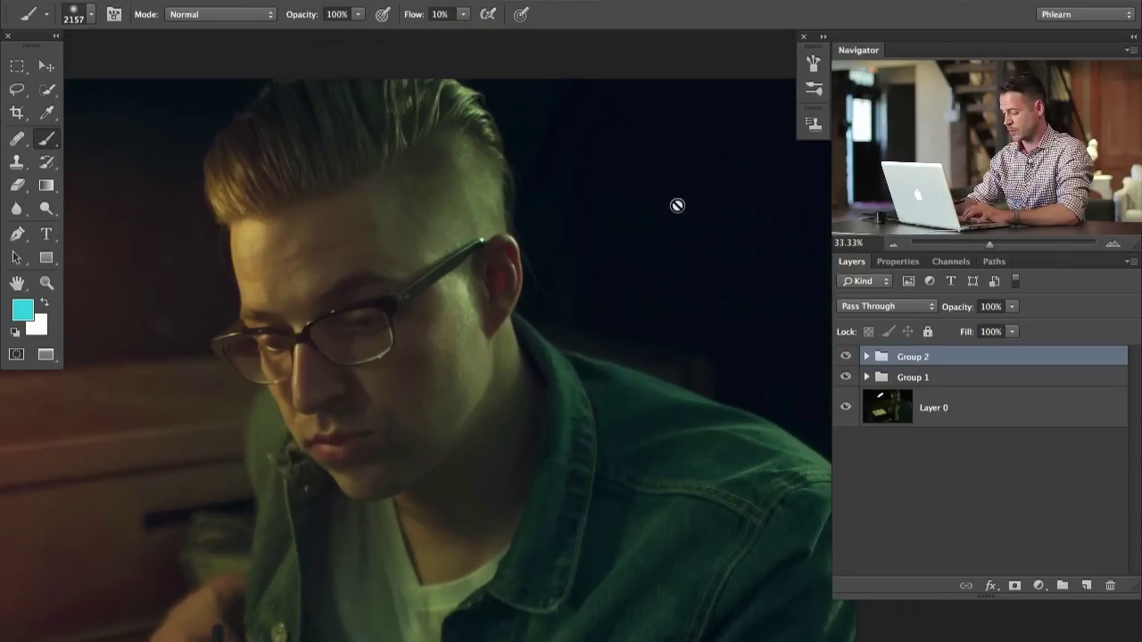
key(ctrl+minus)
key(ctrl+minus)
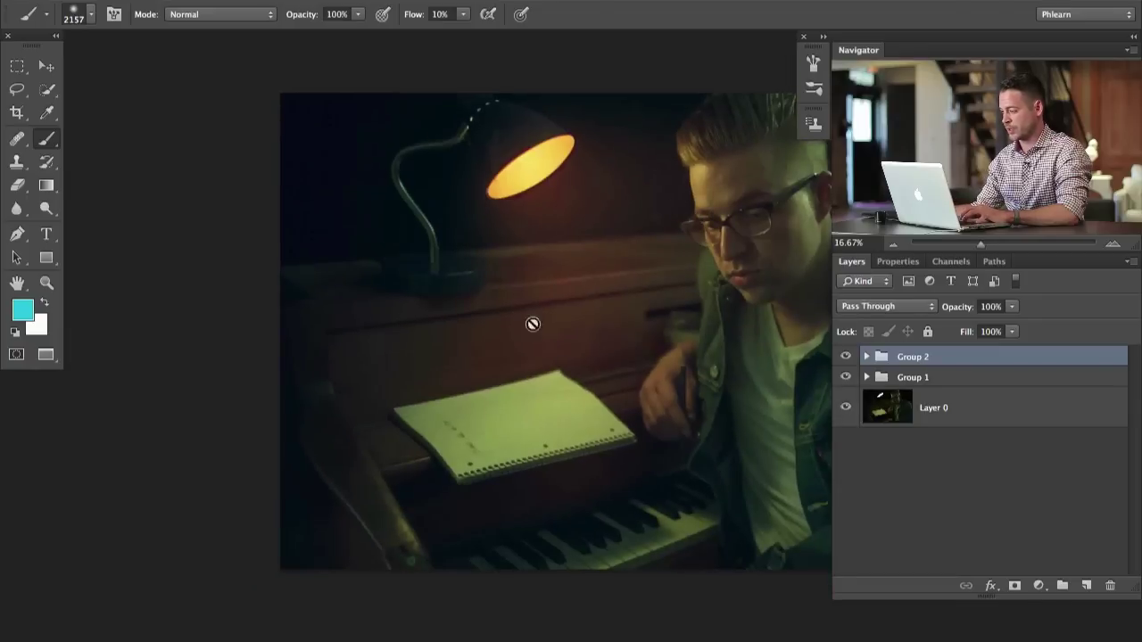
scroll(533, 324, right, 5)
Create a new layer on top and clone the man's head onto the area above his hand with a 327-pixel Clone Stamp sampling all layers
key(ctrl+alt+shift+n)
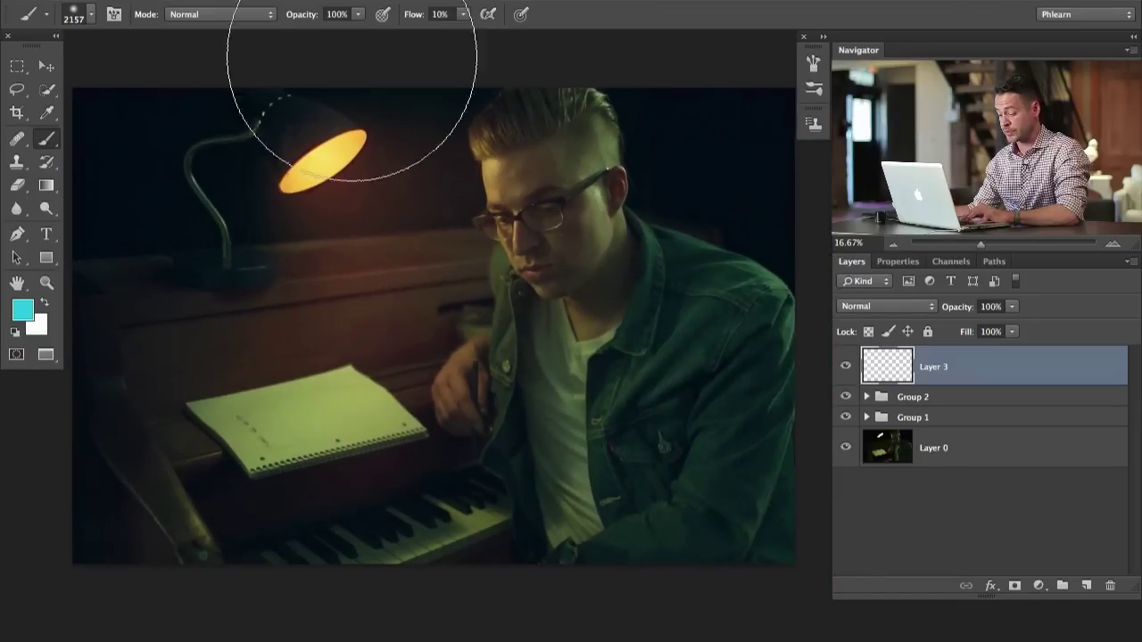
key(s)
drag(611, 220, 628, 224)
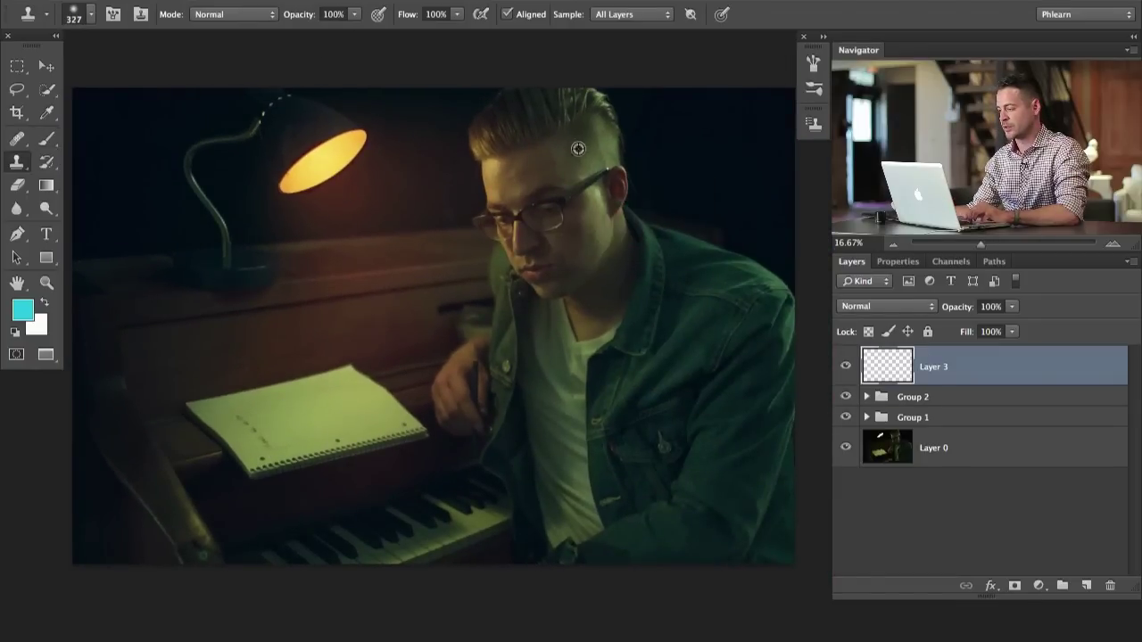
alt+click(578, 148)
mouse_move(464, 245)
mouse_down()
mouse_move(475, 311)
mouse_move(495, 286)
mouse_move(456, 373)
mouse_move(487, 339)
mouse_up()
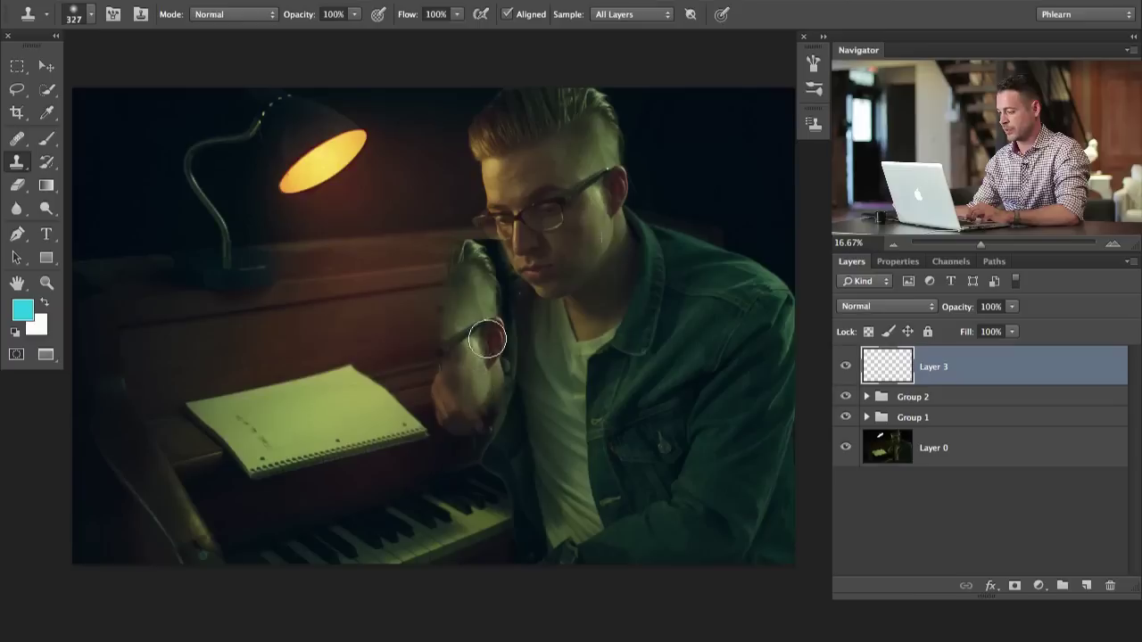
Move the cloned head patch over the lamp and the dark wall behind it
key(v)
mouse_move(466, 394)
mouse_down()
mouse_move(404, 443)
mouse_move(324, 290)
mouse_move(240, 244)
mouse_move(262, 233)
mouse_move(311, 253)
mouse_move(310, 268)
mouse_move(321, 269)
mouse_move(246, 257)
mouse_move(272, 299)
mouse_up()
key(s)
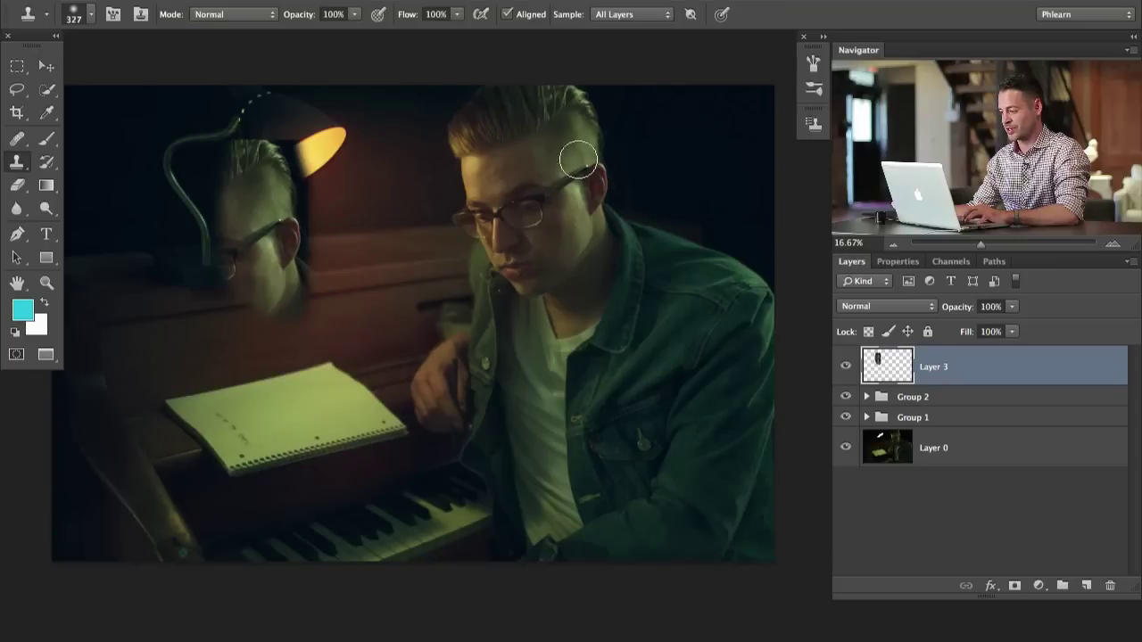
Try the Screen blend mode on the cloned head layer and set it to Lighten
click(886, 306)
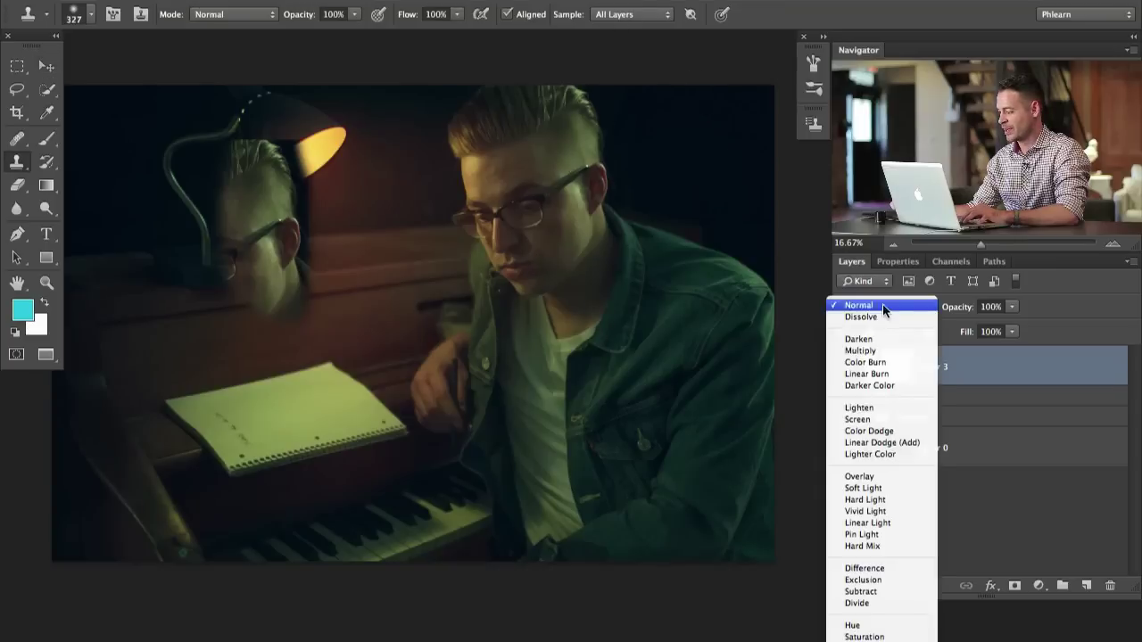
click(879, 420)
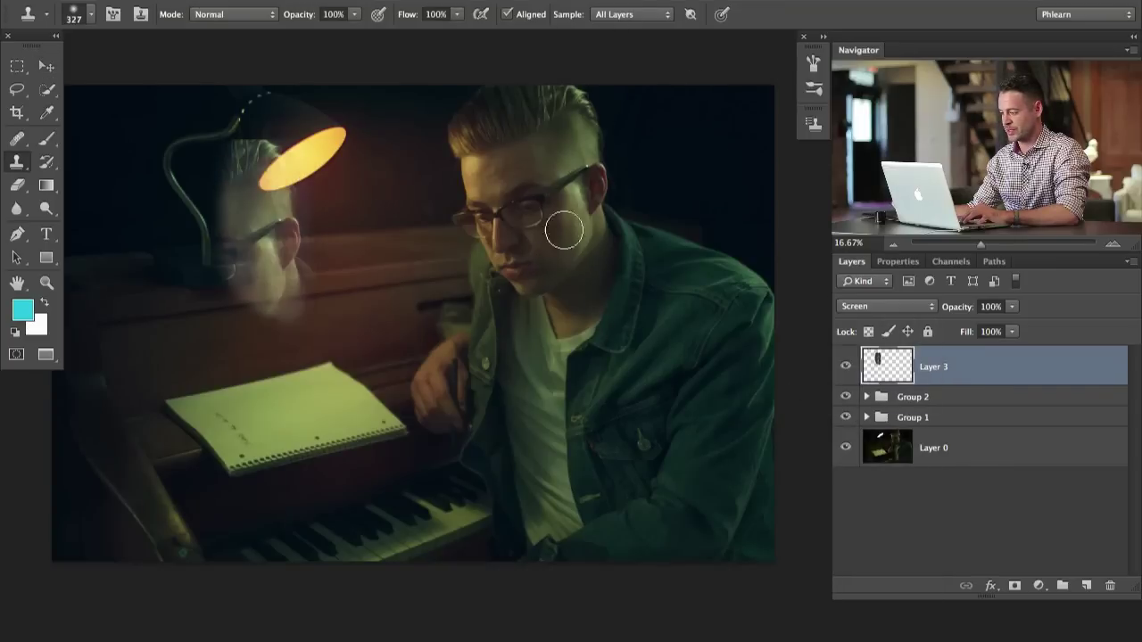
click(885, 308)
click(881, 294)
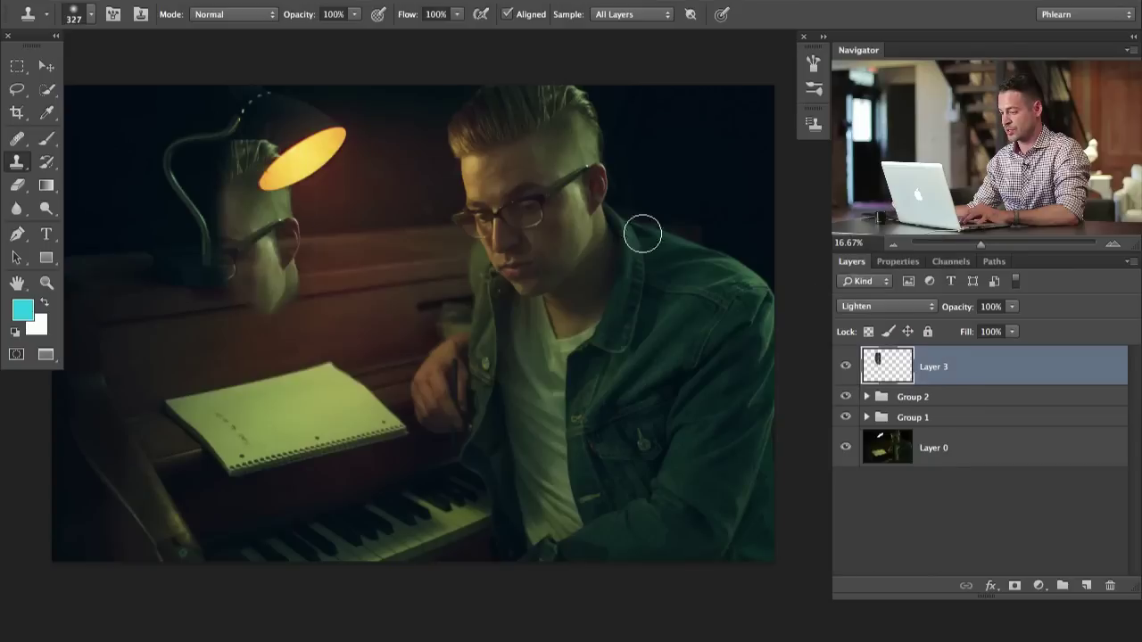
Move the cloned head patch onto the dark background behind the man's shoulder
key(v)
mouse_move(284, 351)
mouse_down()
mouse_move(356, 310)
mouse_move(595, 329)
mouse_move(736, 278)
mouse_move(711, 281)
mouse_up()
scroll(711, 280, right, 5)
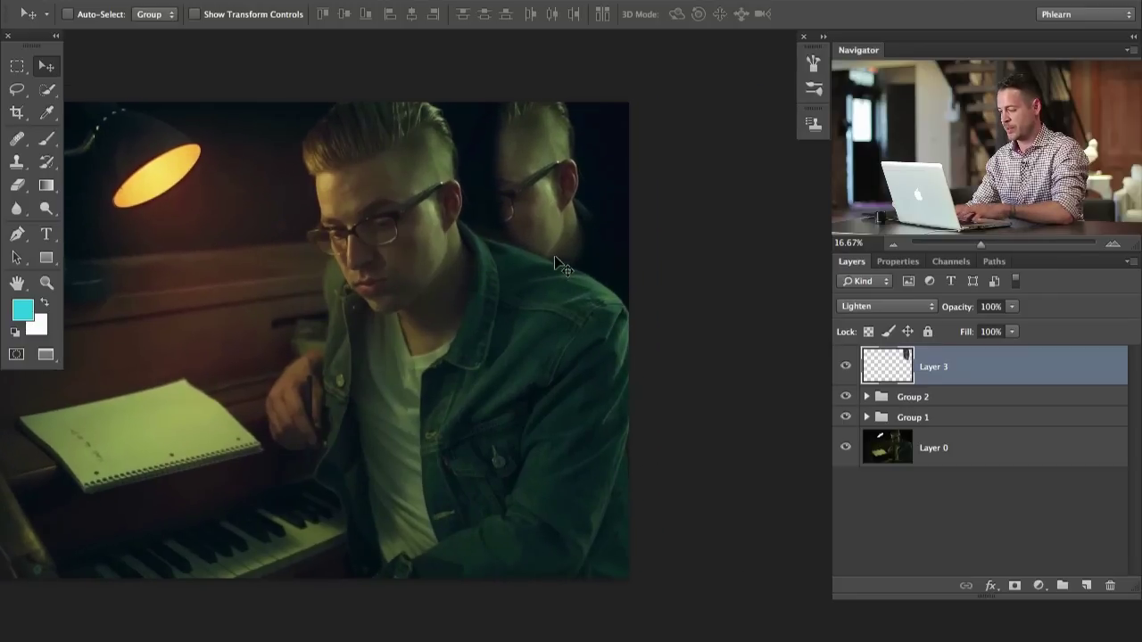
Enlarge the cloned head patch with Free Transform and position it to cover the dark background beside the man's head and his shoulder
key(ctrl+t)
drag(606, 285, 839, 568)
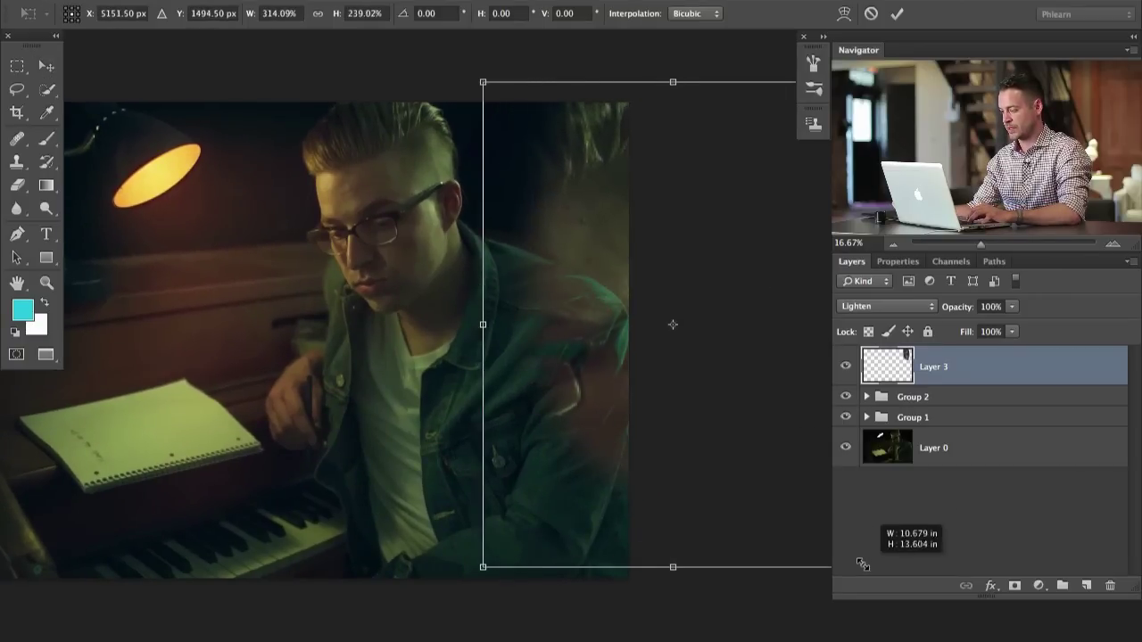
drag(694, 442, 560, 353)
drag(384, 531, 497, 523)
drag(477, 417, 567, 345)
key(Return)
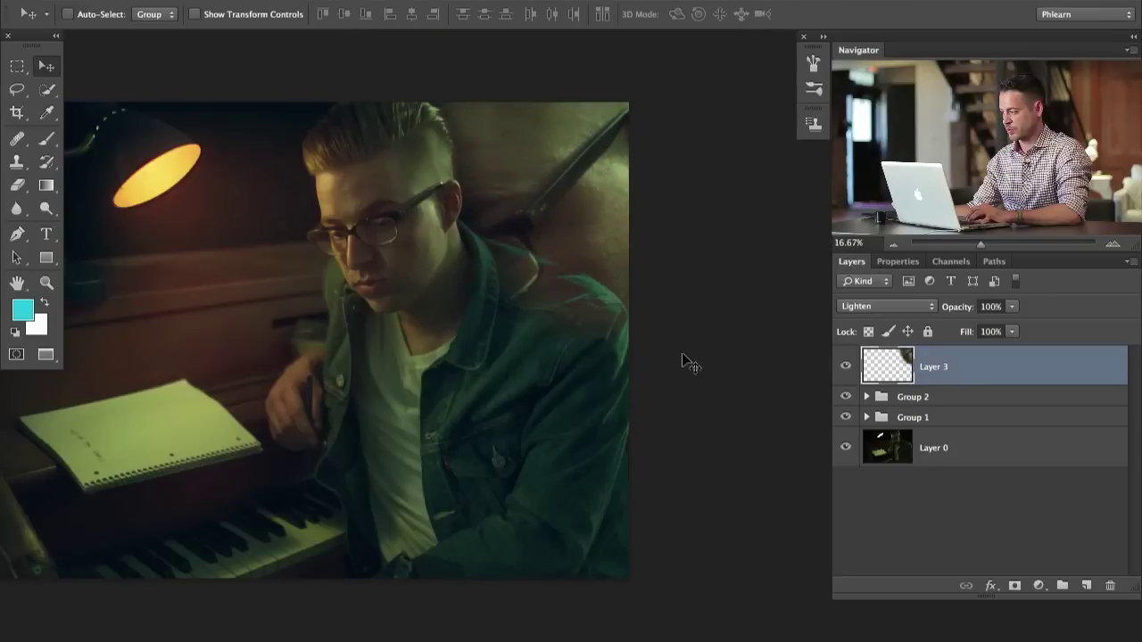
drag(684, 359, 643, 373)
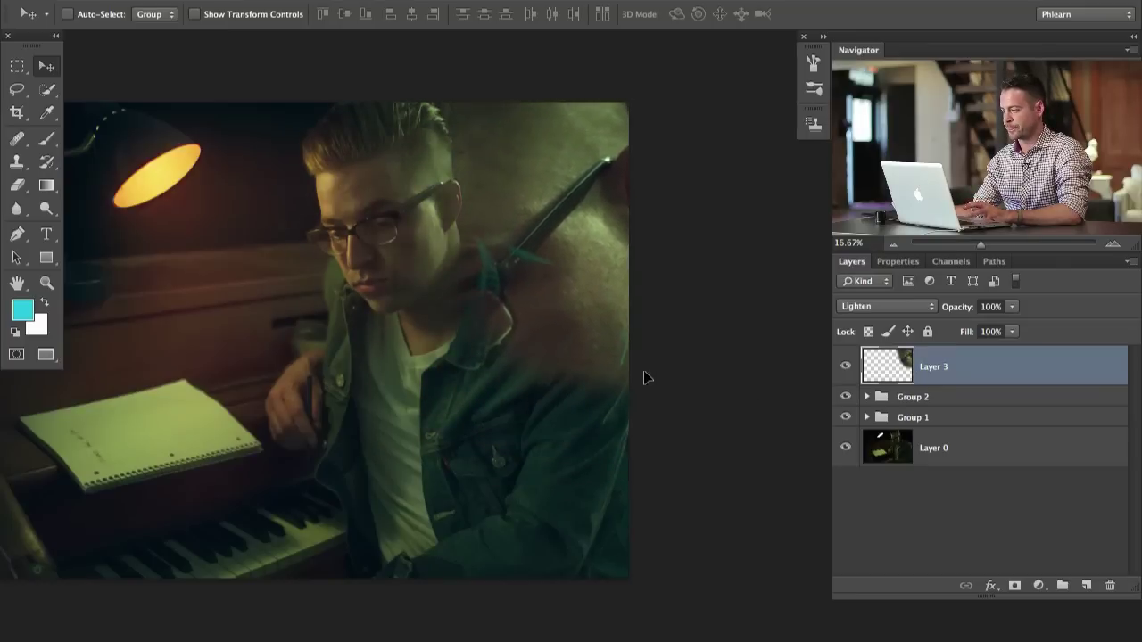
Apply a Gaussian Blur with a radius of 197.1 pixels to the enlarged head patch
click(434, 1)
mouse_move(465, 215)
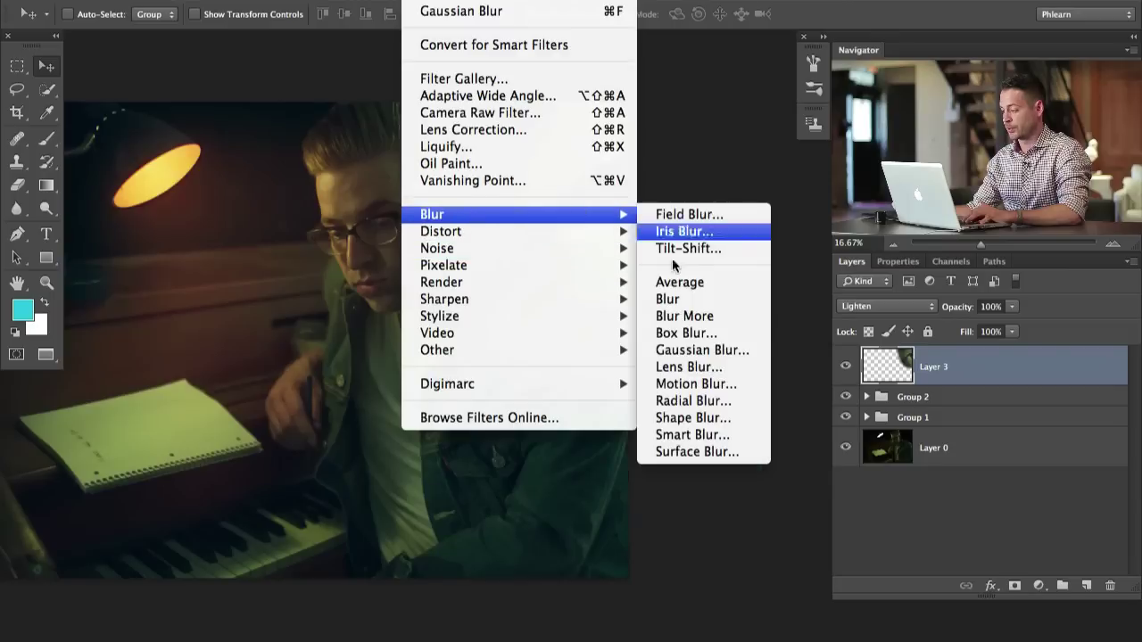
click(685, 351)
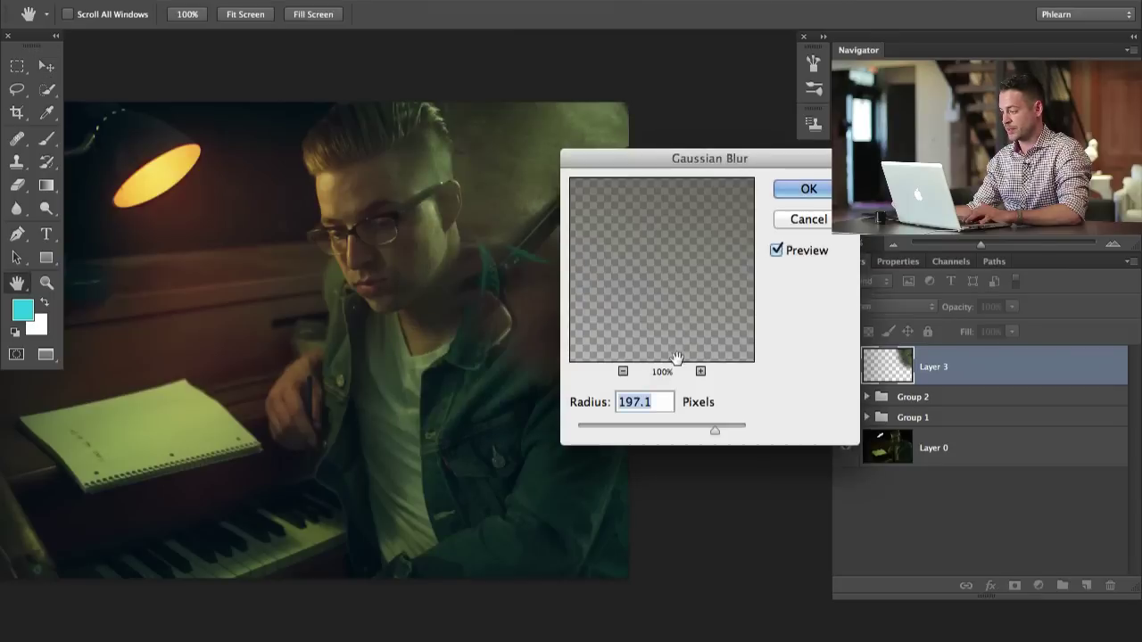
drag(665, 176, 737, 161)
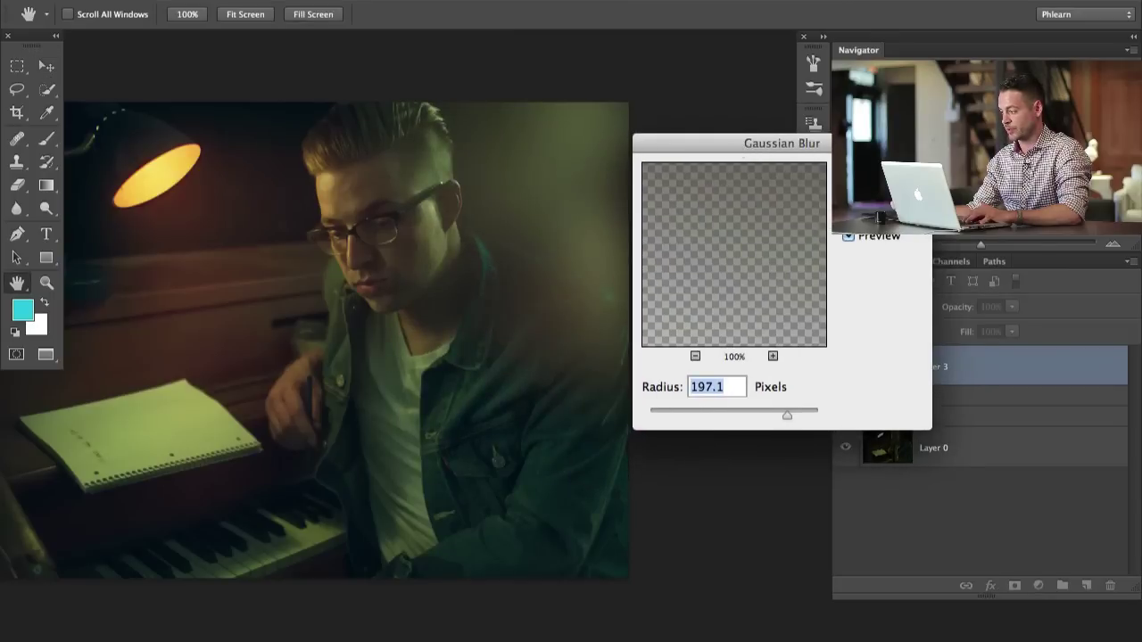
key(Return)
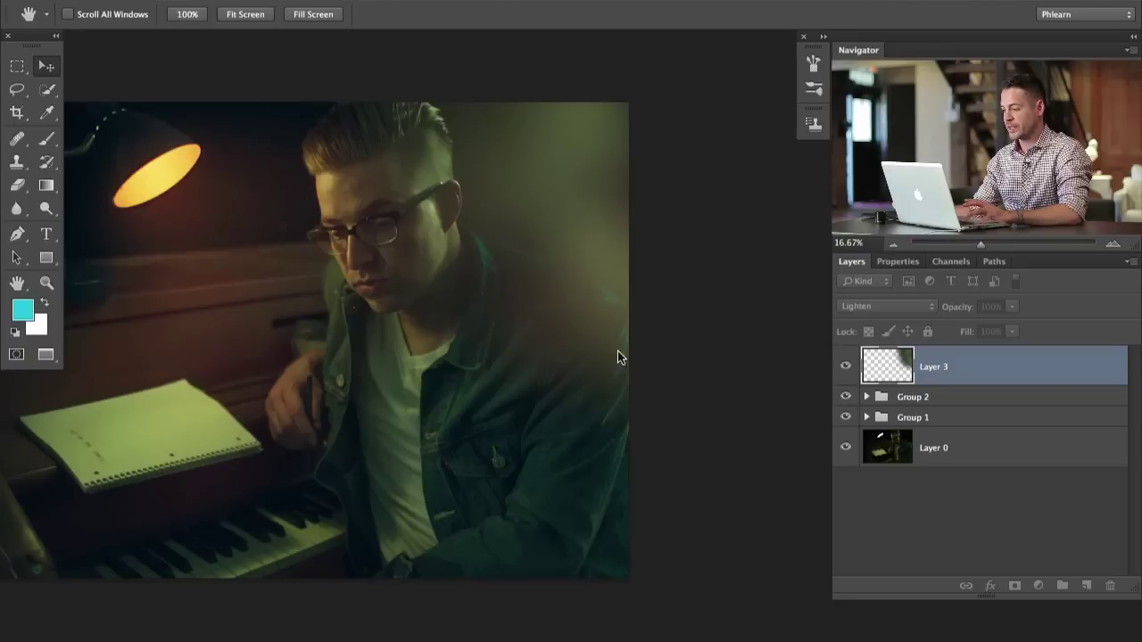
Reposition the blurred patch as a glow in the upper corner of the photo behind the man
key(v)
drag(661, 389, 613, 452)
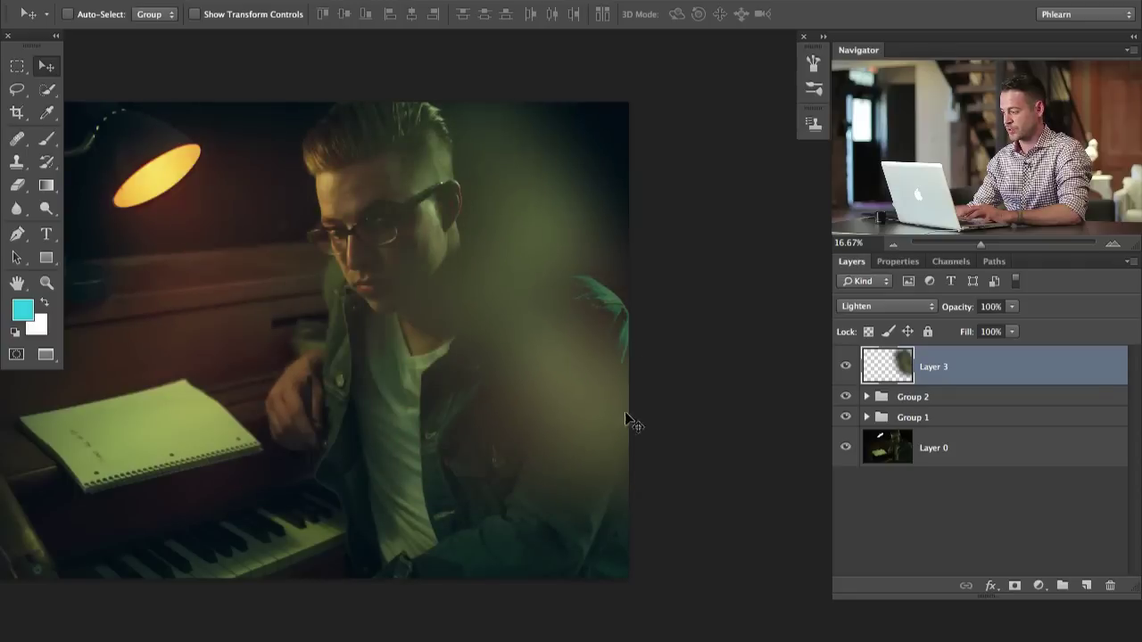
drag(701, 450, 761, 301)
drag(598, 412, 636, 391)
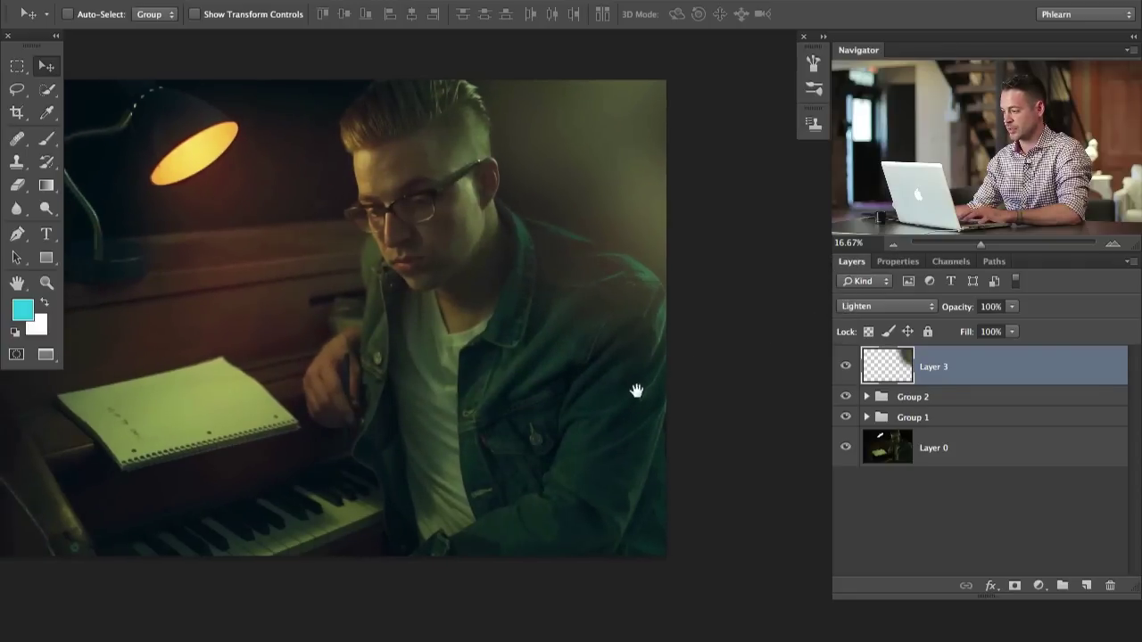
Scale the blurred glow to 160.80% width and 135.40% height, rotate it -13.08°, and fit it into the background corner behind the man
key(ctrl+minus)
key(ctrl+t)
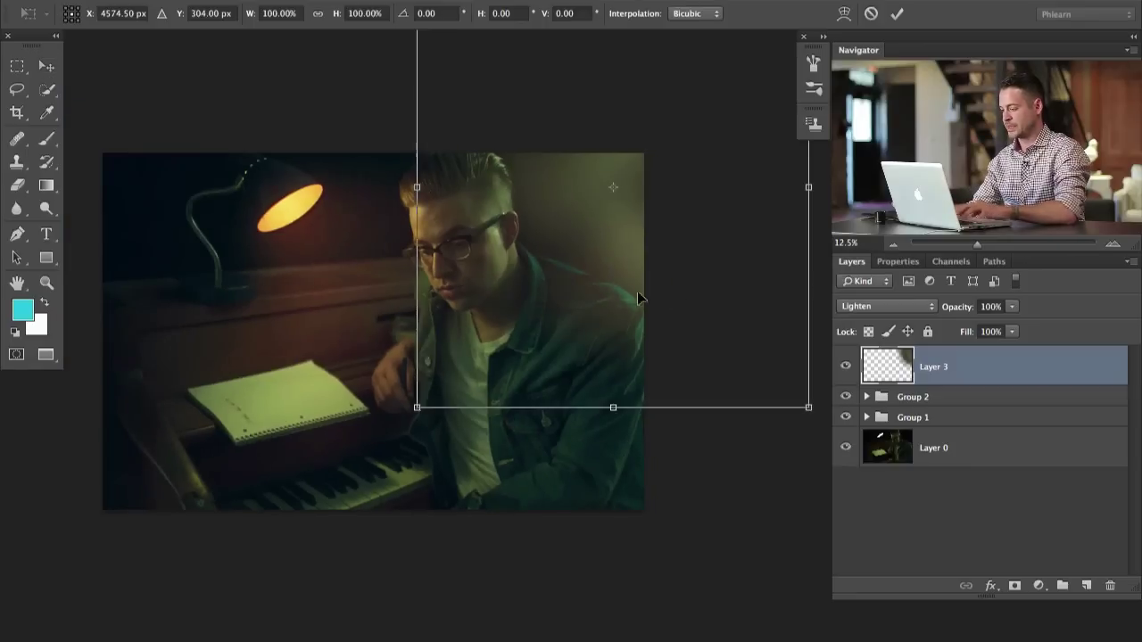
drag(428, 412, 184, 527)
drag(438, 390, 604, 387)
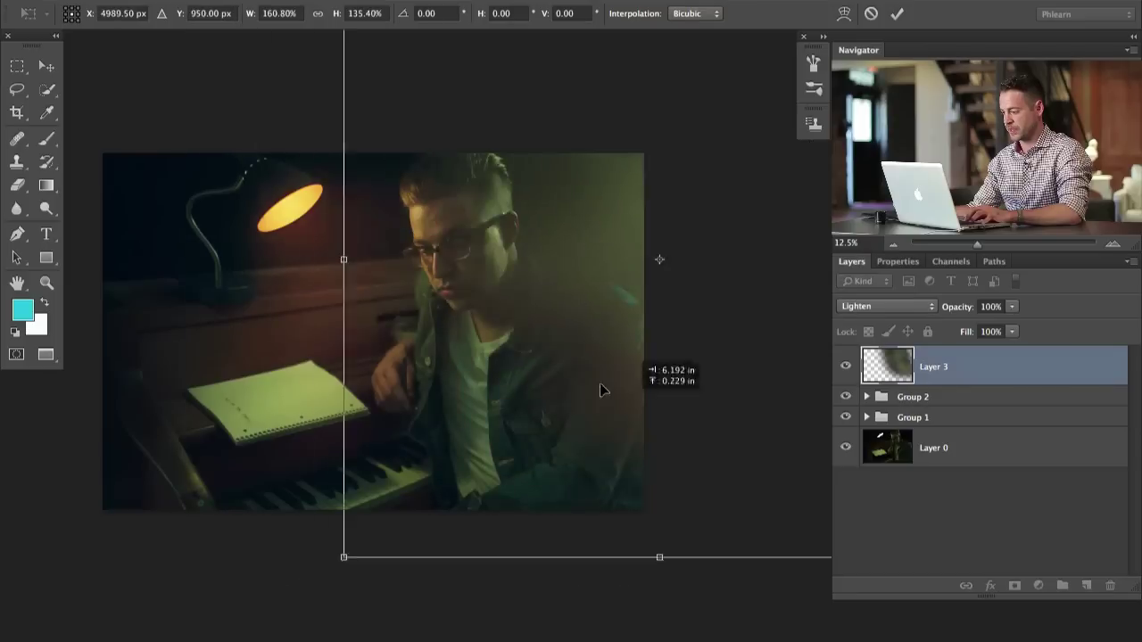
drag(658, 556, 665, 528)
drag(561, 411, 604, 403)
key(Return)
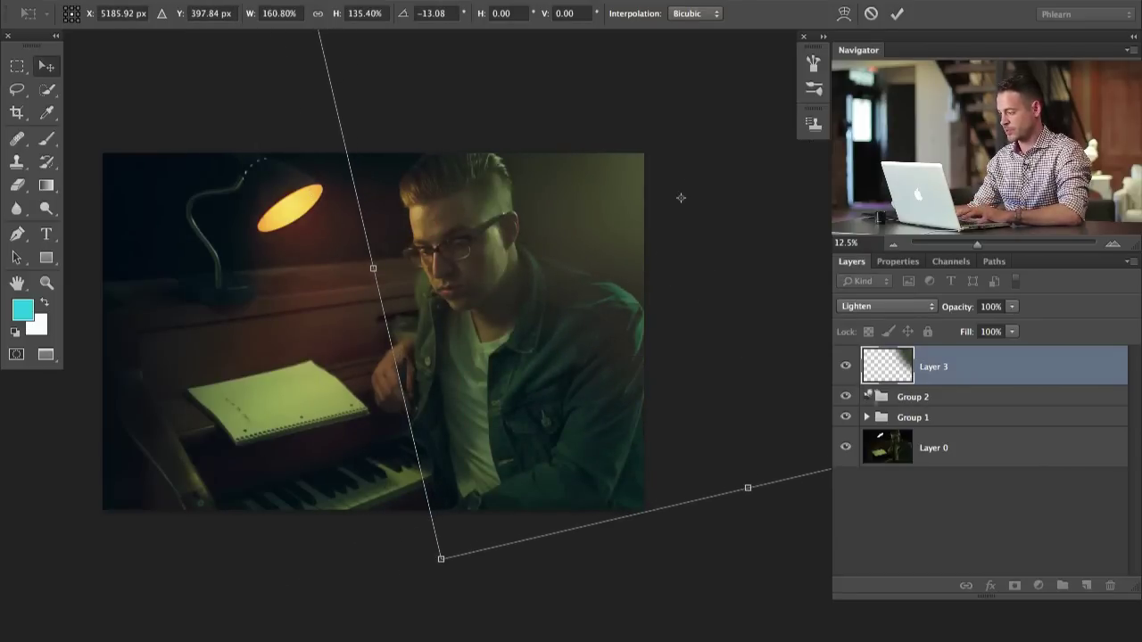
Try the Screen blend mode on the blurred glow layer, restore Lighten, and set its opacity to 64%
click(884, 306)
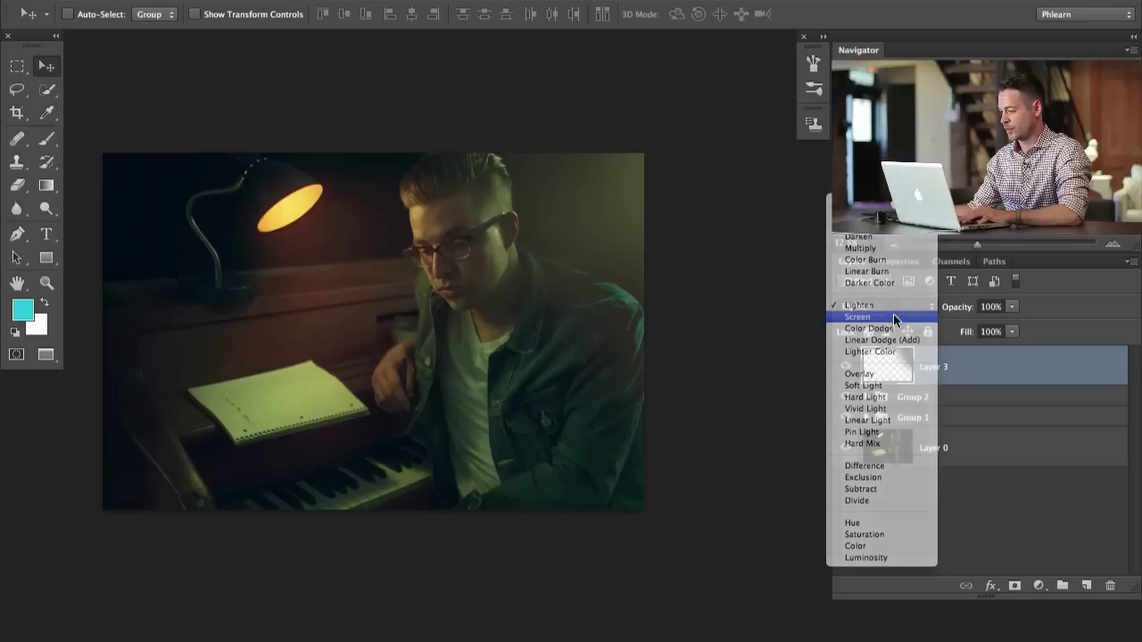
click(893, 316)
click(883, 306)
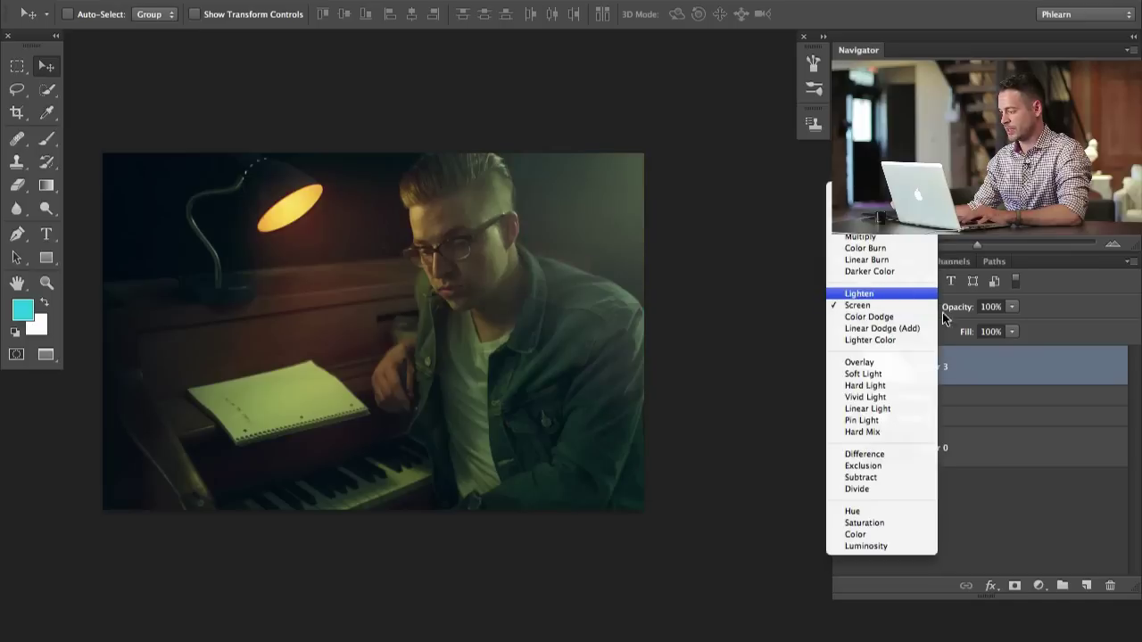
click(892, 289)
drag(962, 309, 928, 311)
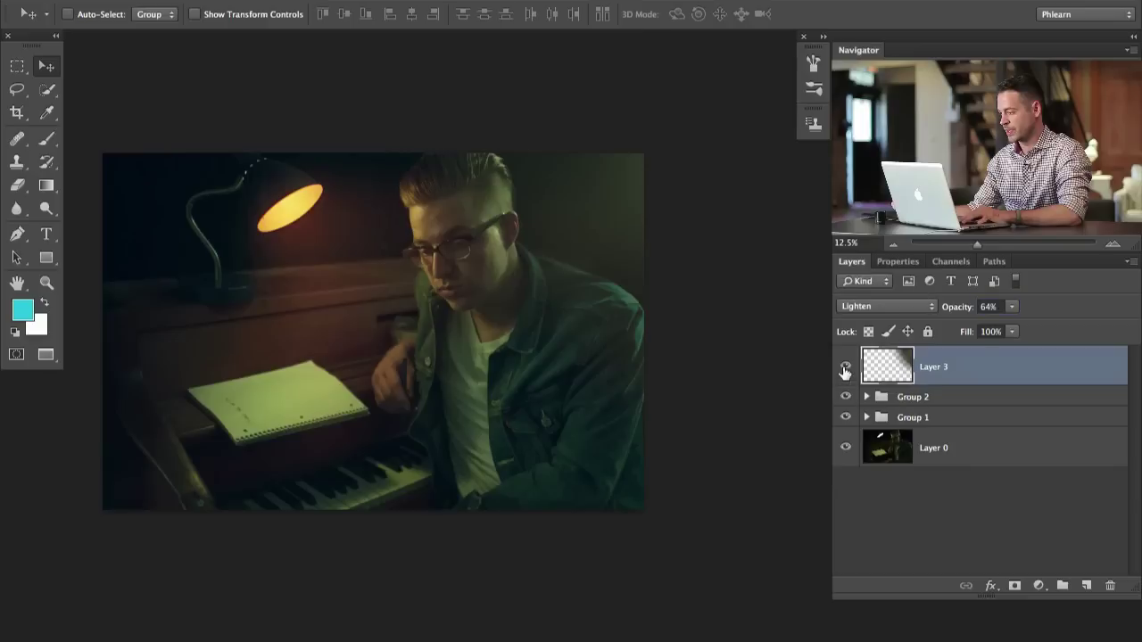
Compare the photo with and without the blurred glow layer
click(846, 369)
click(846, 370)
click(845, 368)
click(845, 369)
click(846, 368)
click(846, 367)
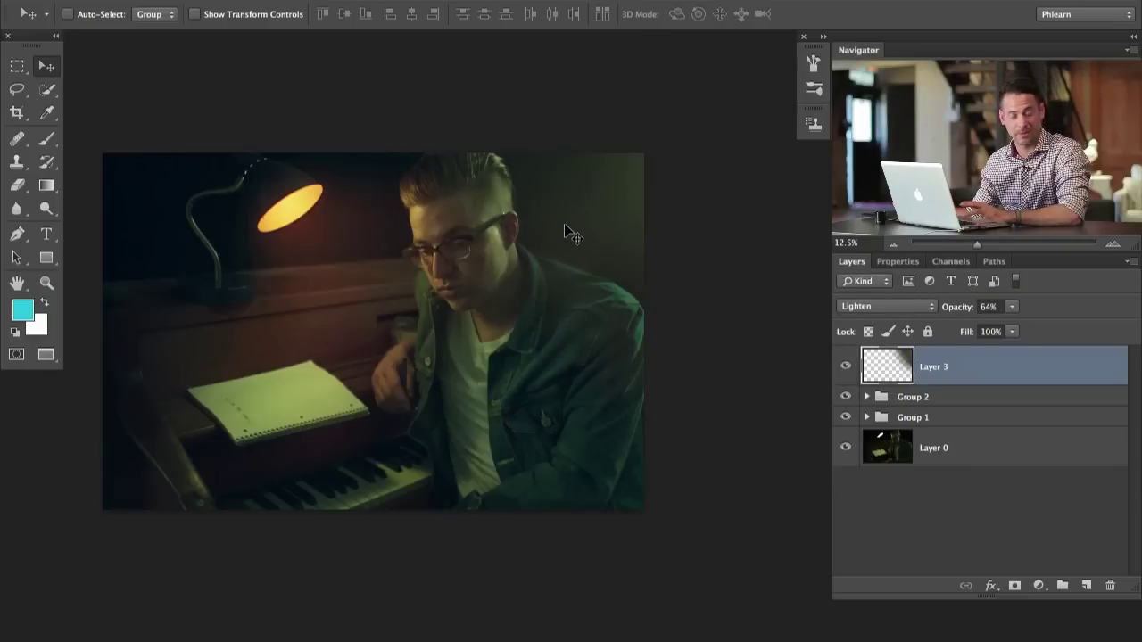
Create a new layer on top of the stack and set its blend mode to Soft Light
scroll(534, 292, left, 1)
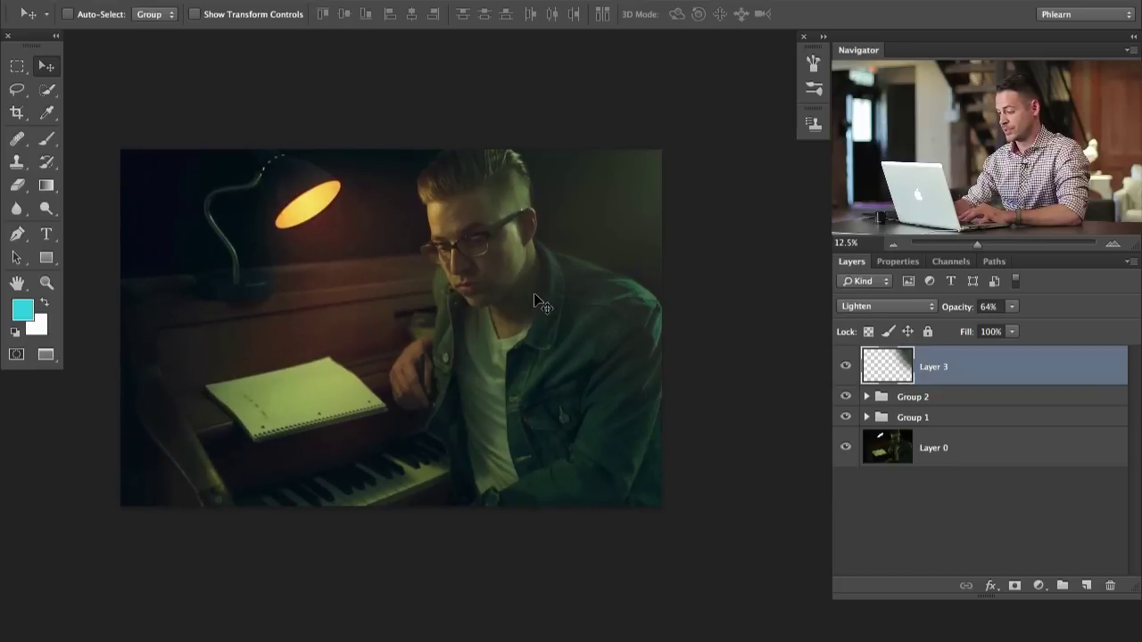
scroll(533, 293, up, 1)
scroll(546, 381, up, 2)
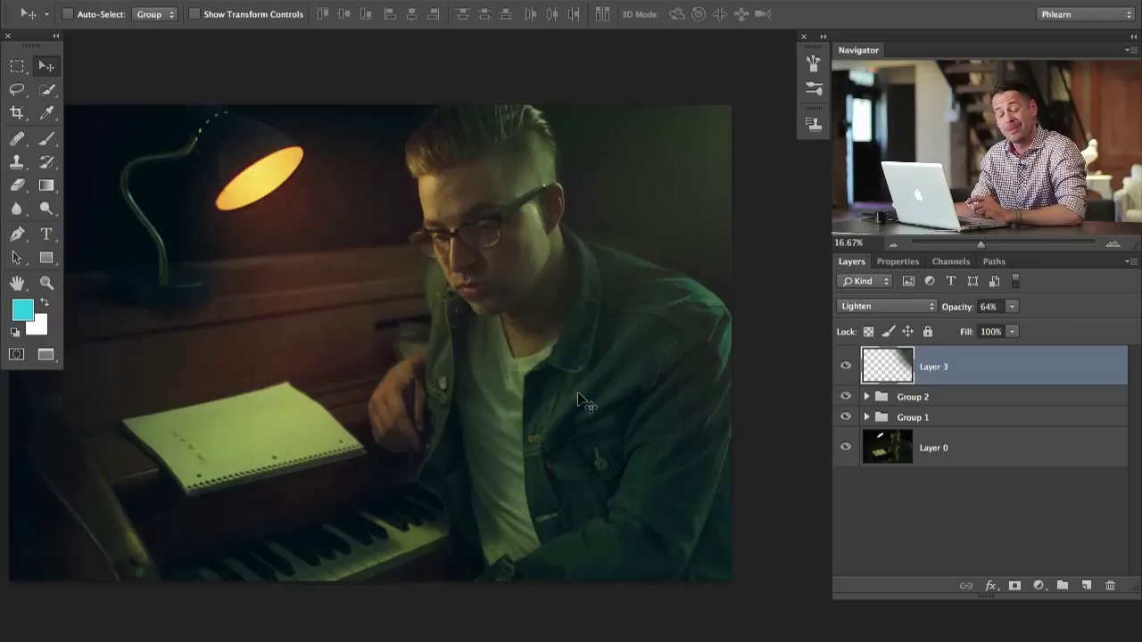
drag(584, 406, 594, 395)
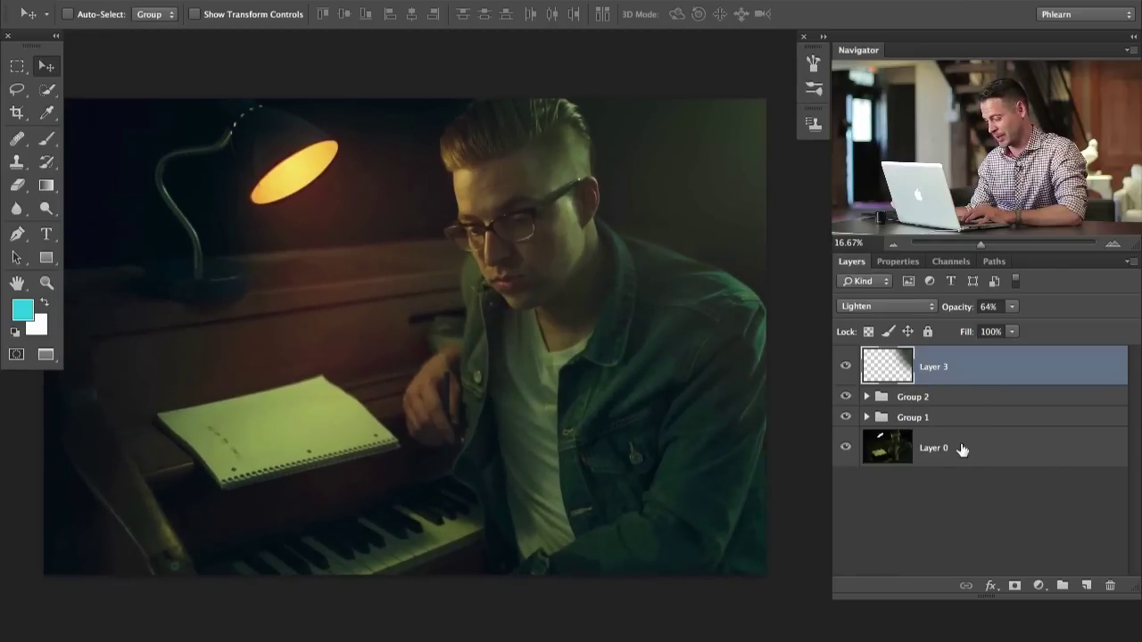
key(ctrl+shift+alt+n)
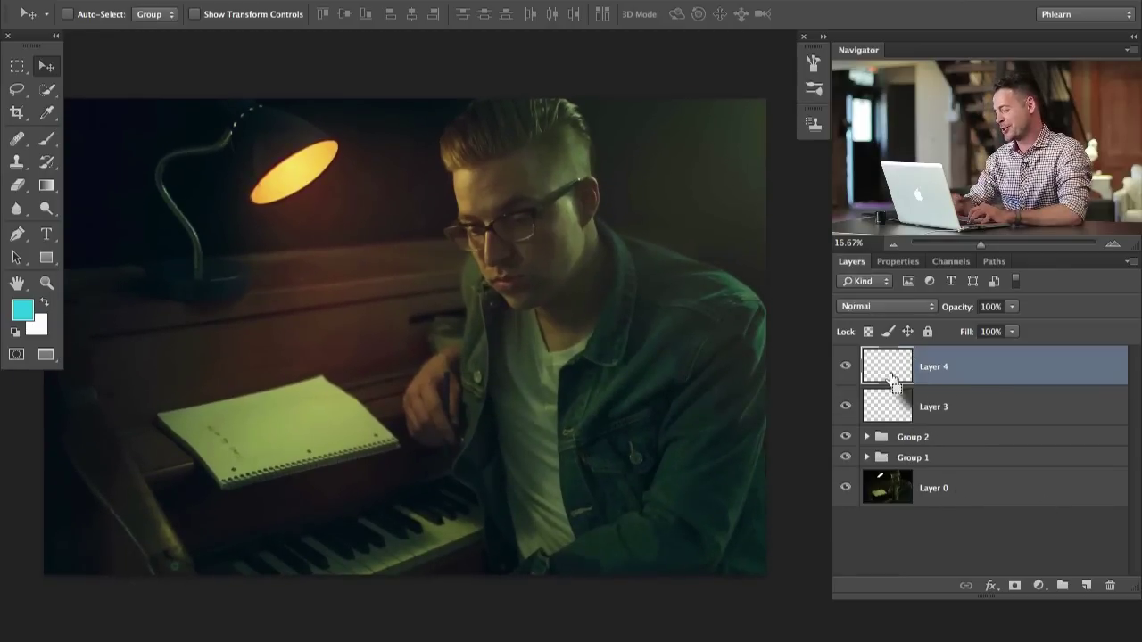
click(883, 307)
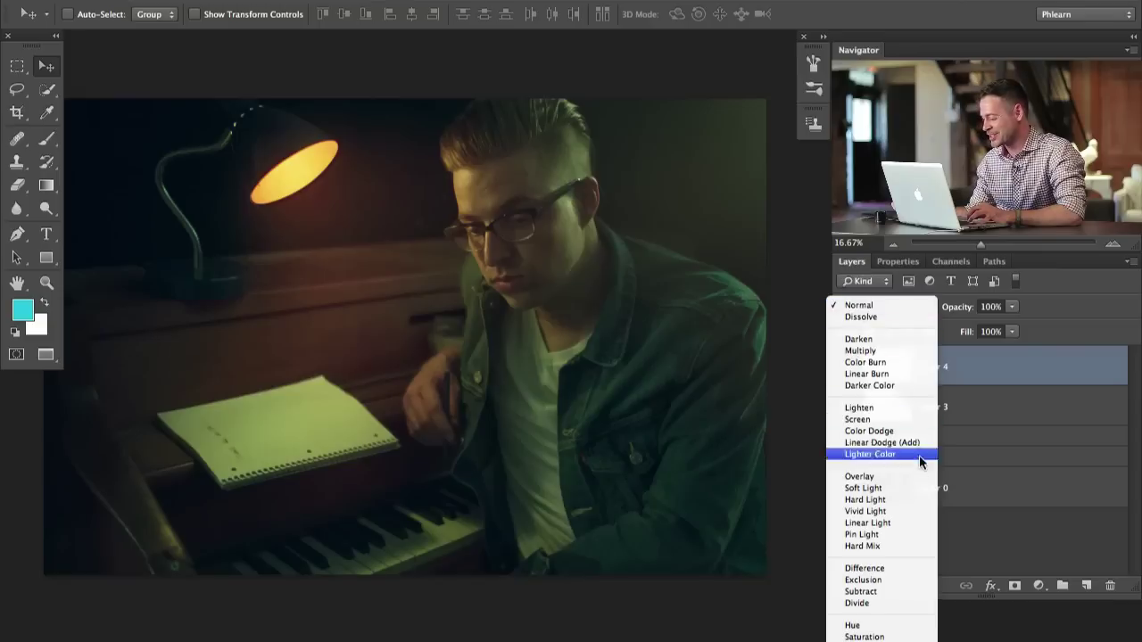
click(908, 487)
Set up the Brush tool with white as foreground and black as background color, and reduce its size to 202 pixels
key(b)
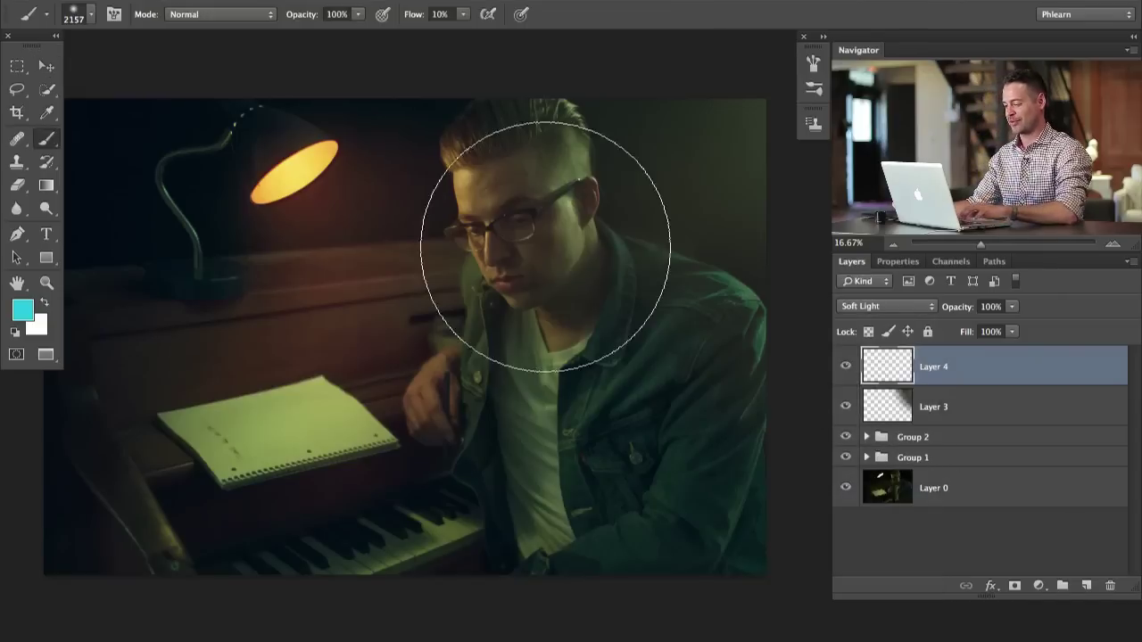
drag(510, 285, 505, 288)
key(d)
key(x)
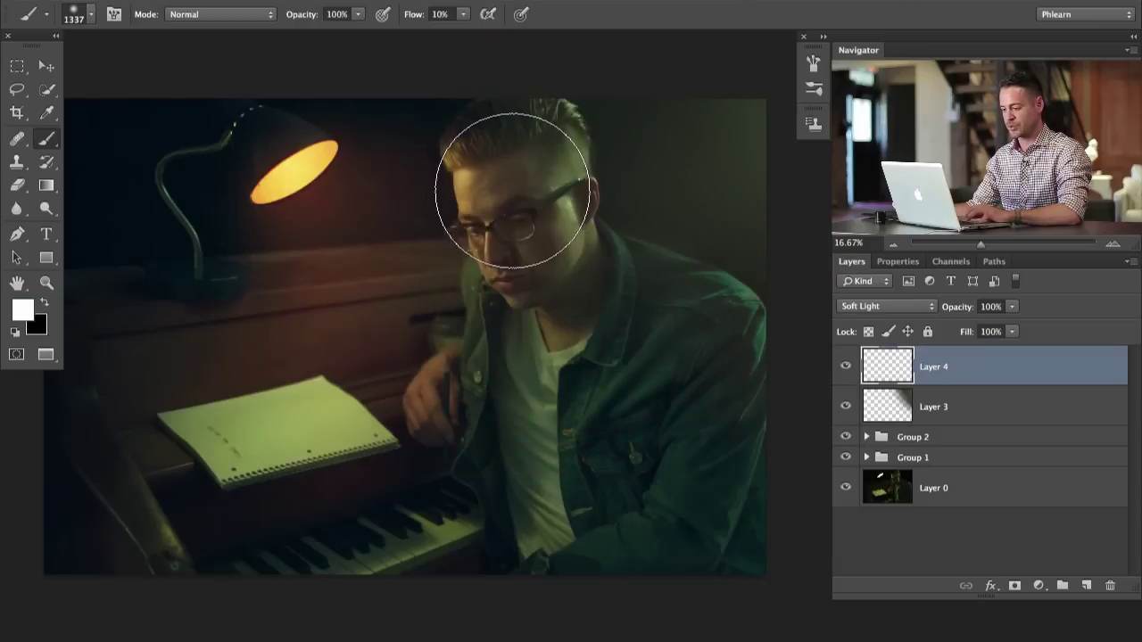
drag(626, 364, 532, 363)
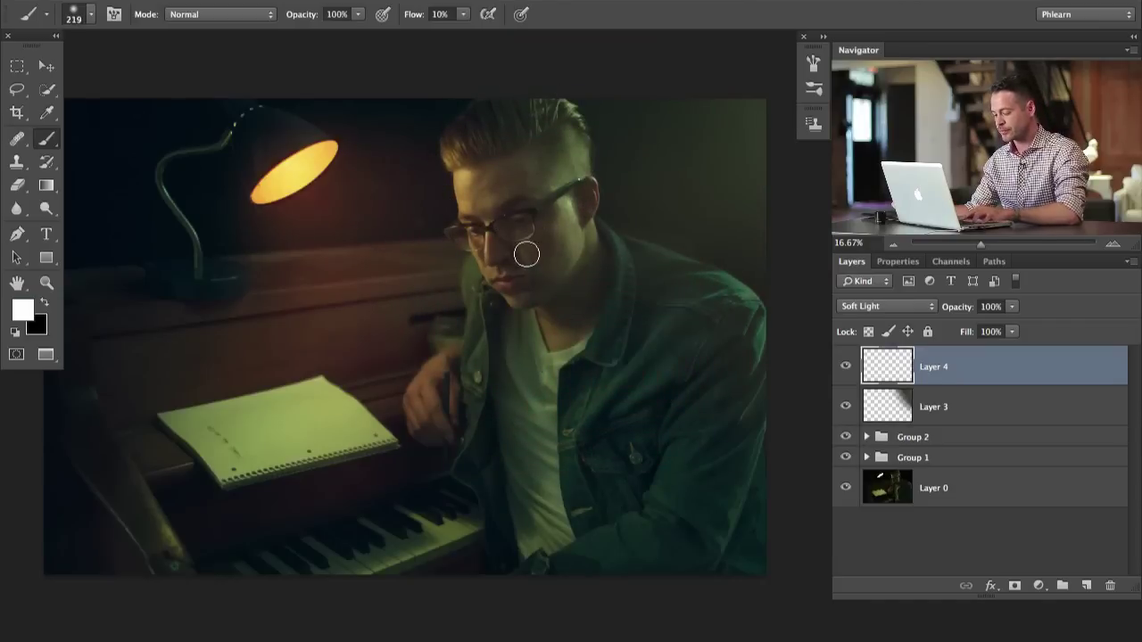
drag(643, 369, 596, 407)
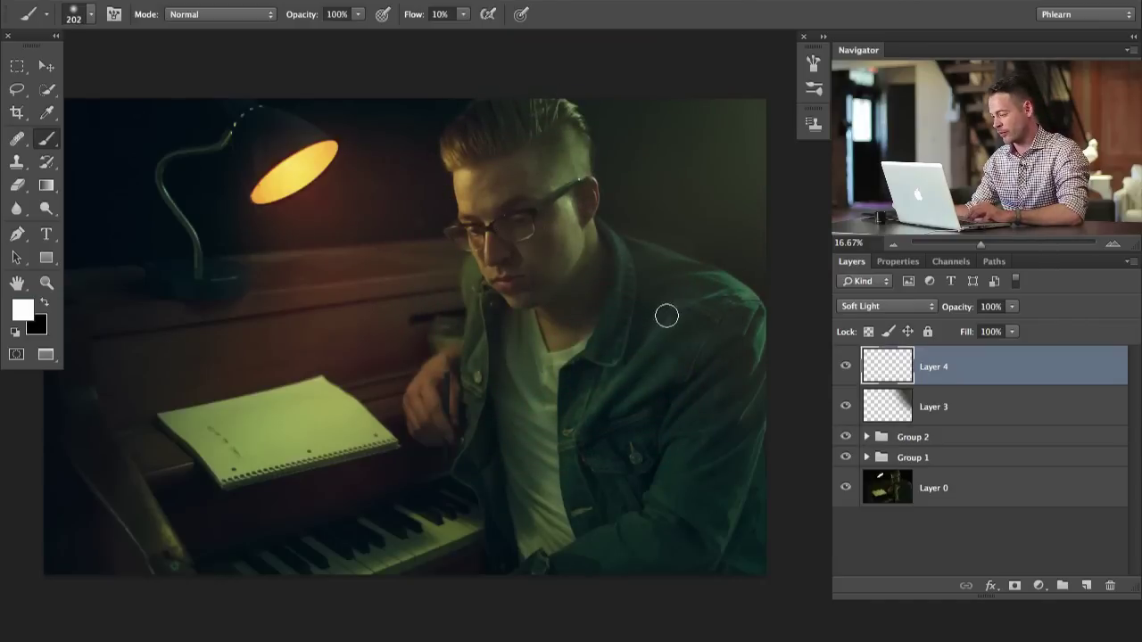
Dodge and burn the jacket's shoulder and sleeve on the Soft Light layer, alternating black and white with the 202-pixel brush
key(x)
key(x)
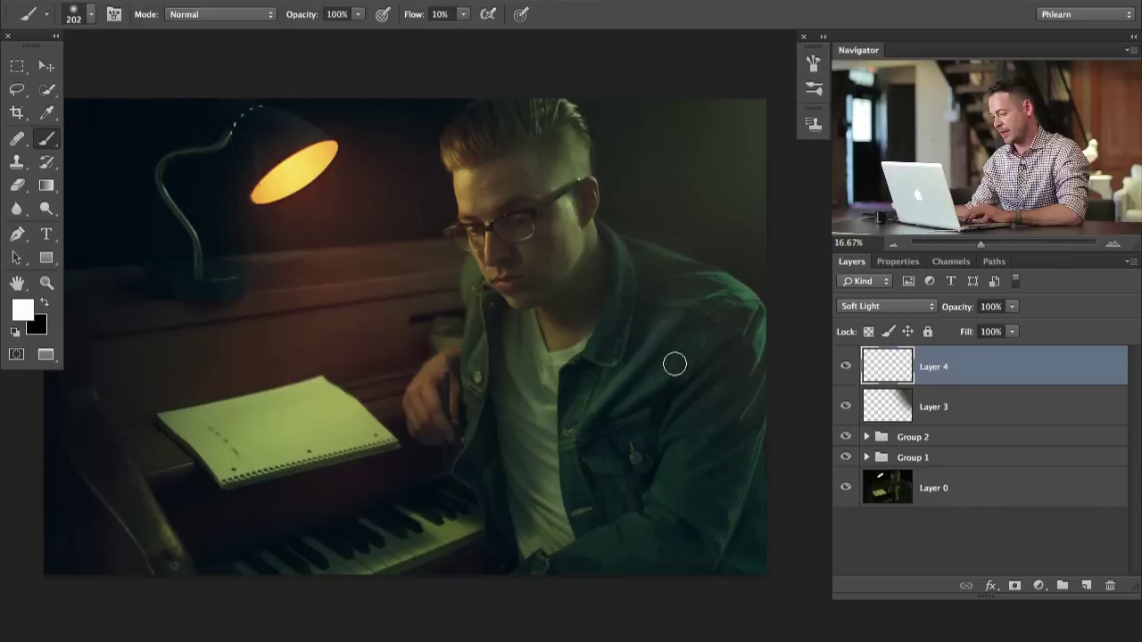
key(x)
key(x)
key(x)
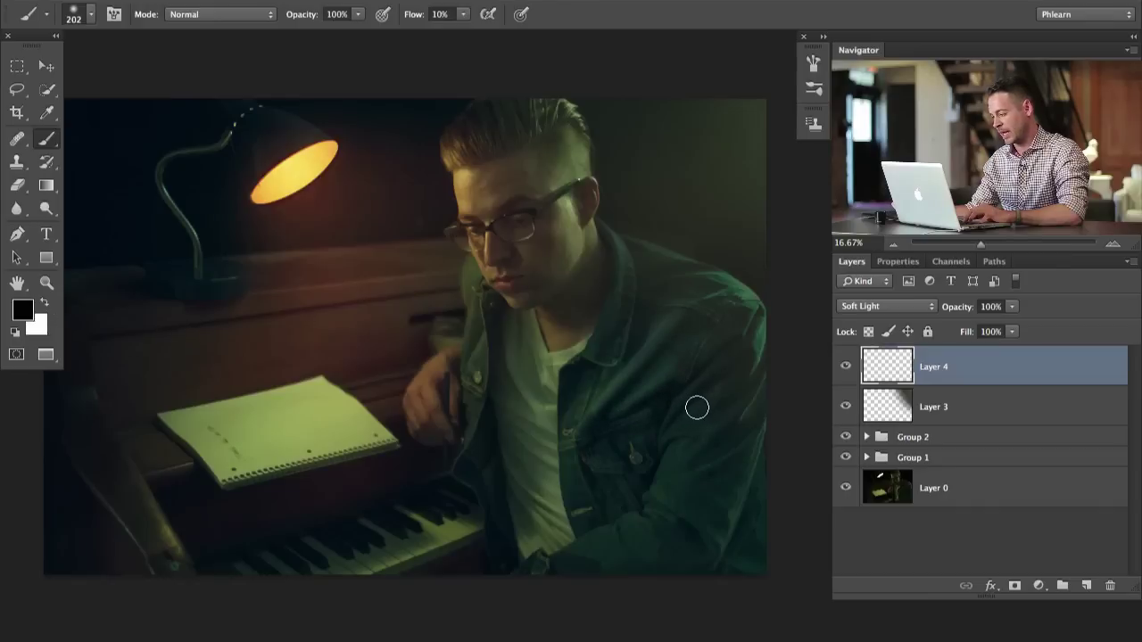
key(x)
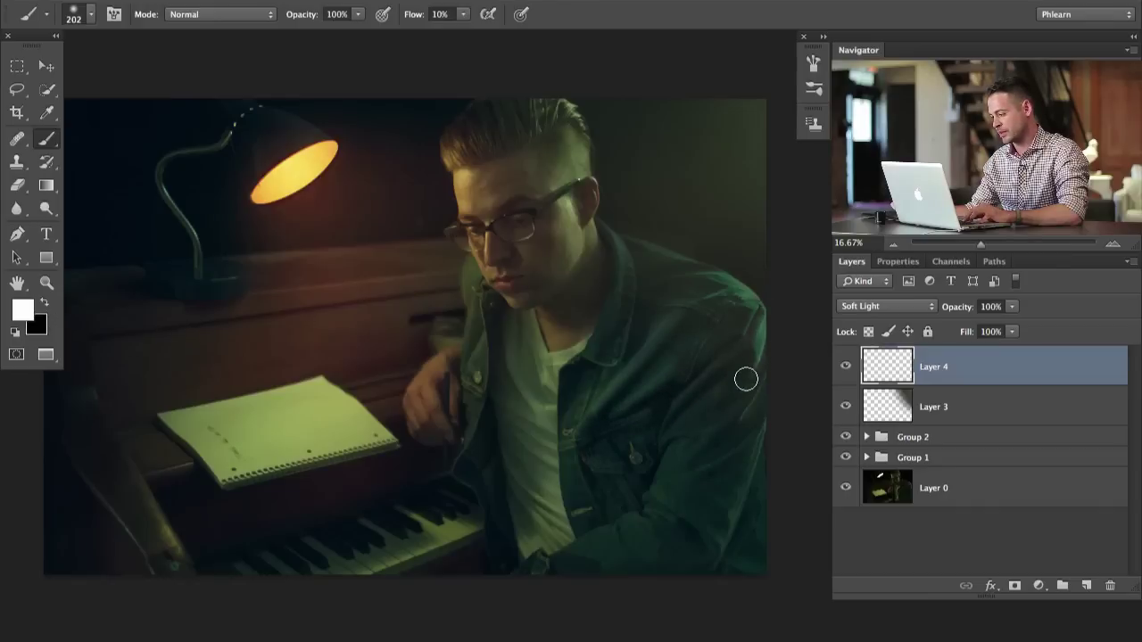
key(x)
key(x)
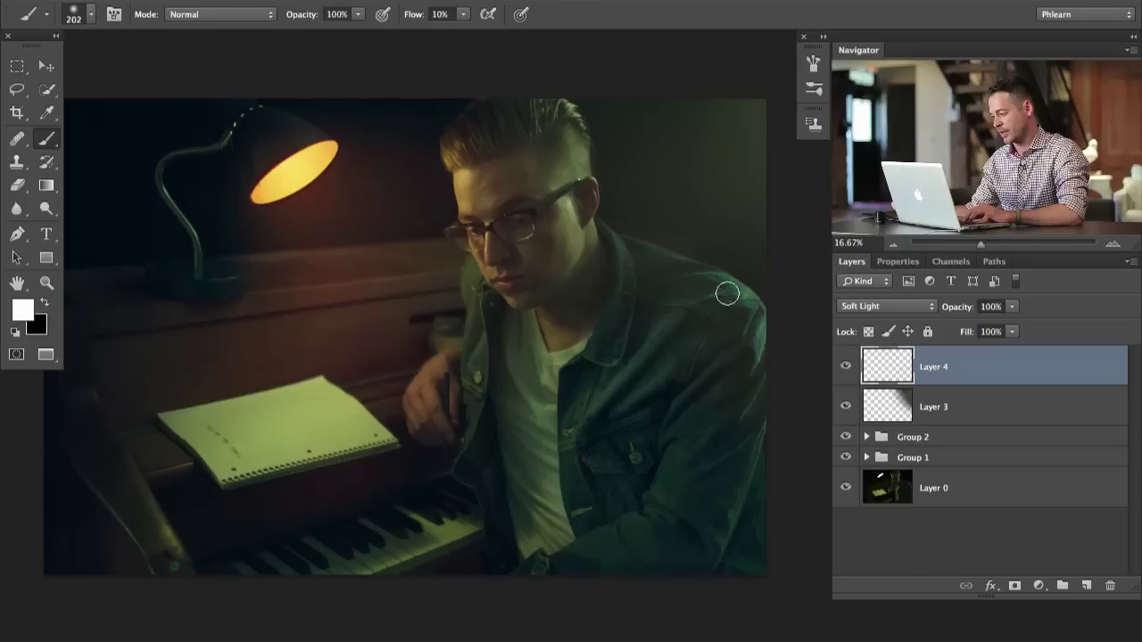
key(x)
key(x)
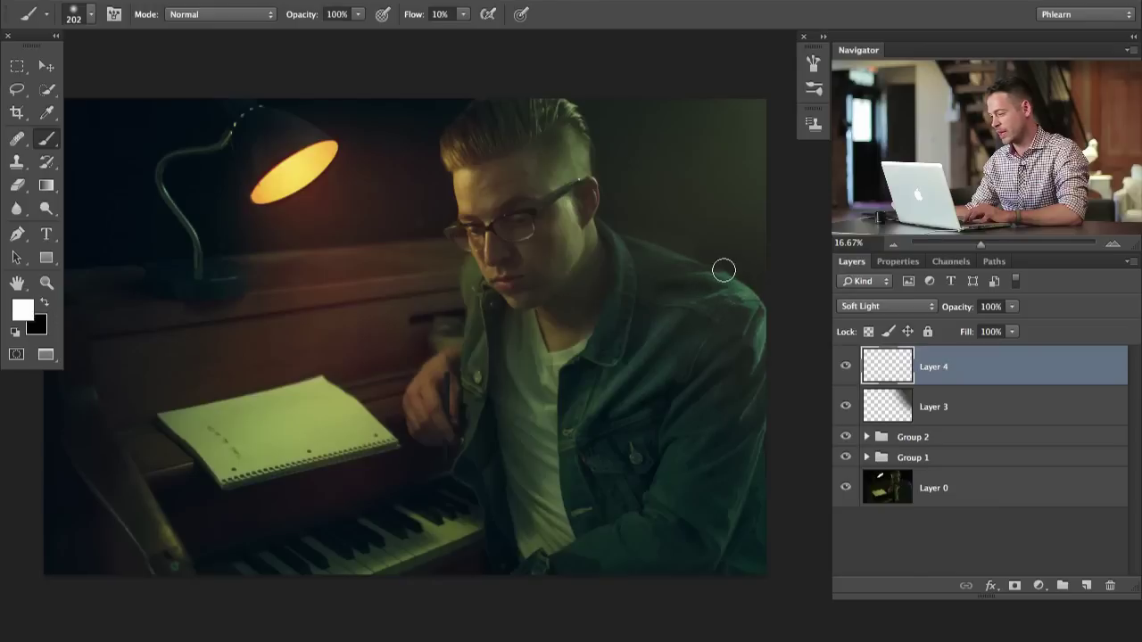
Enlarge the brush to 276 pixels and dodge and burn the jacket collar and neck, alternating black and white
key(bracketright)
key(bracketright)
key(bracketright)
key(x)
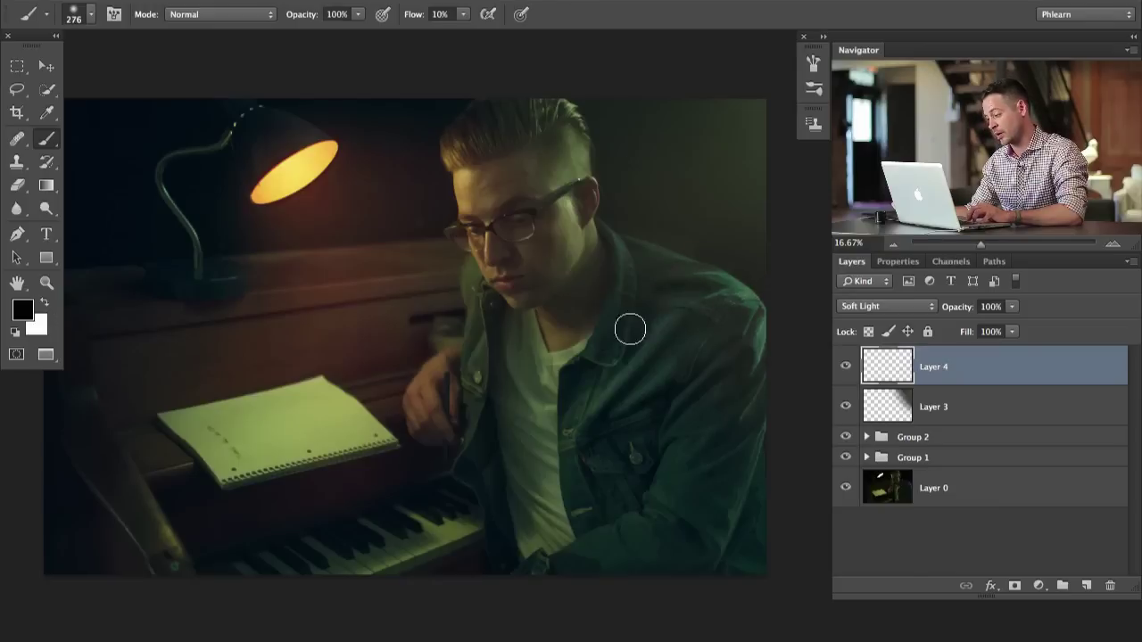
key(x)
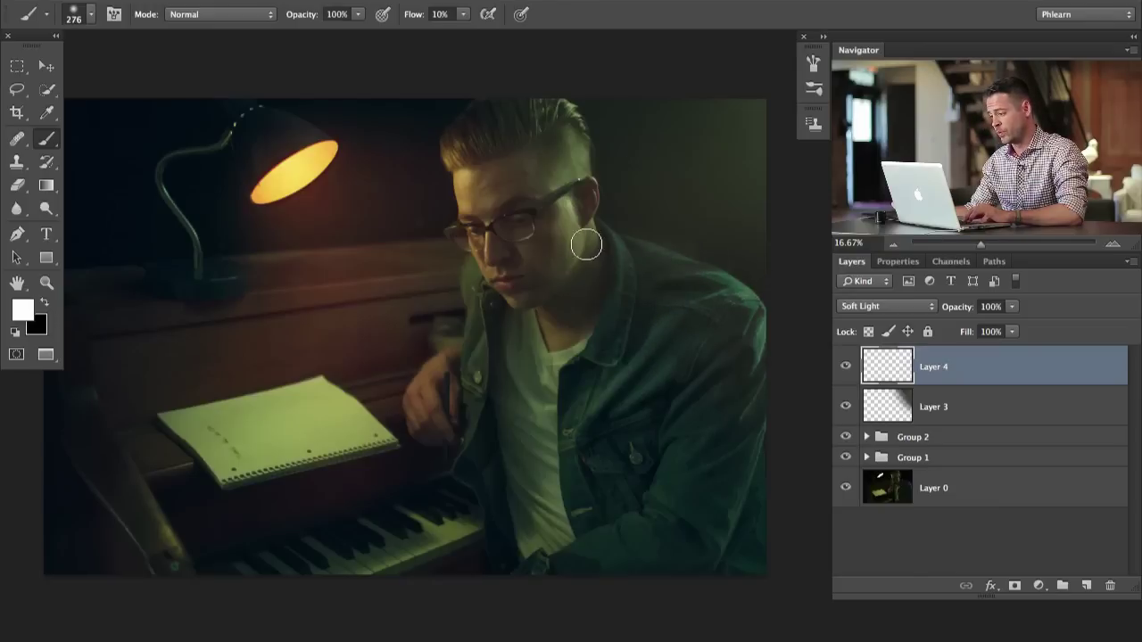
key(x)
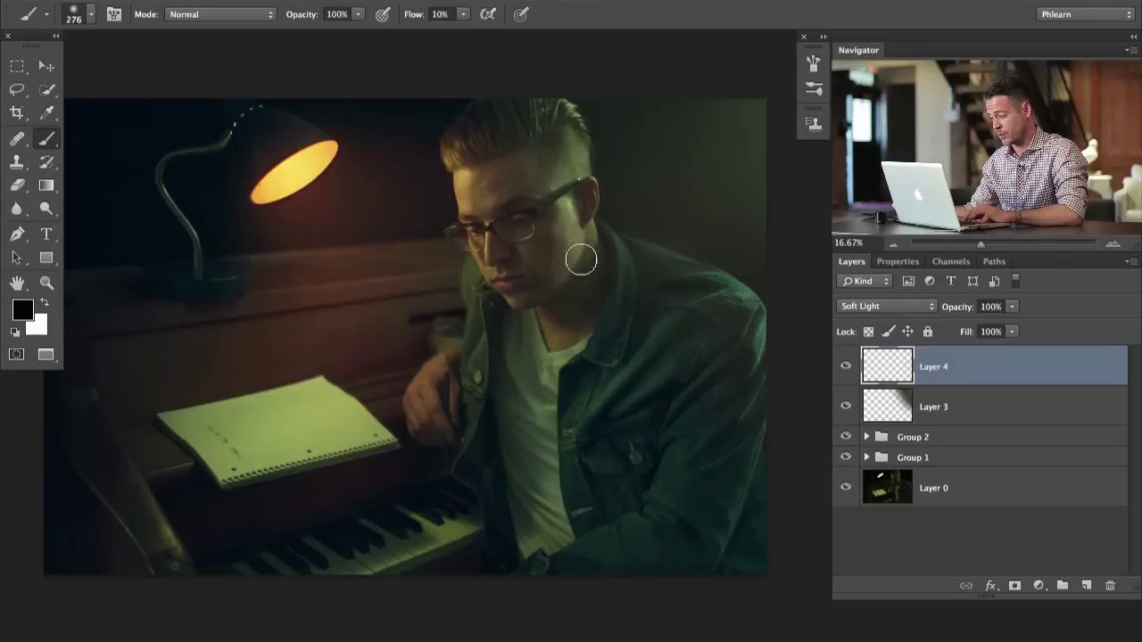
Dodge and burn around the hand with a 440-pixel brush and the face with a 211-pixel brush, alternating black and white
mouse_move(553, 338)
mouse_down()
mouse_move(571, 349)
mouse_move(586, 309)
mouse_up()
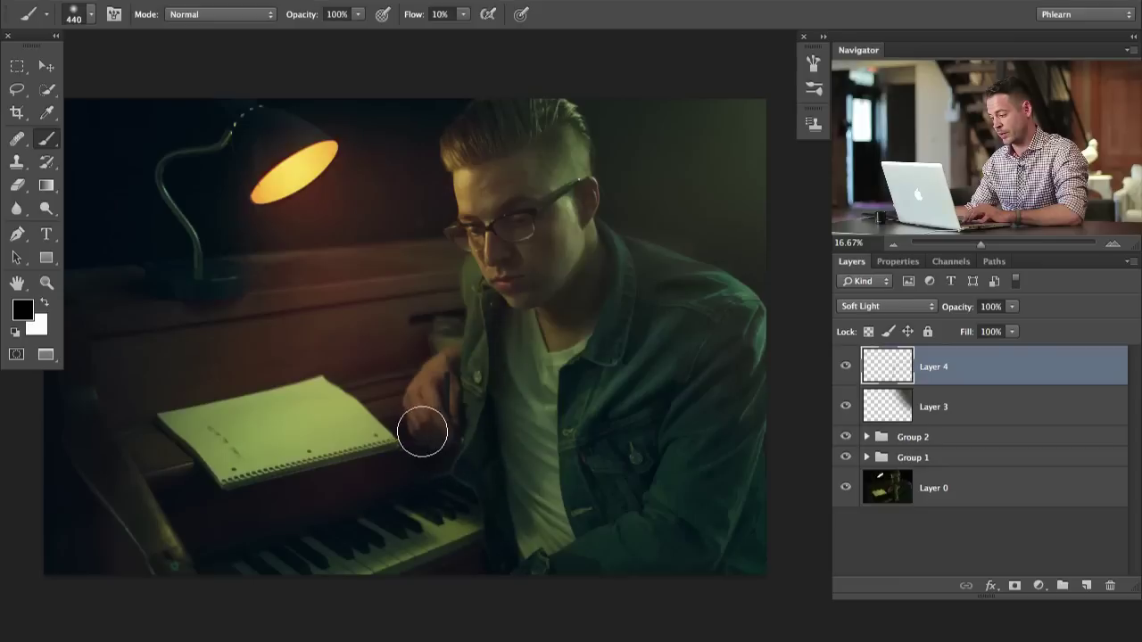
key(x)
key(x)
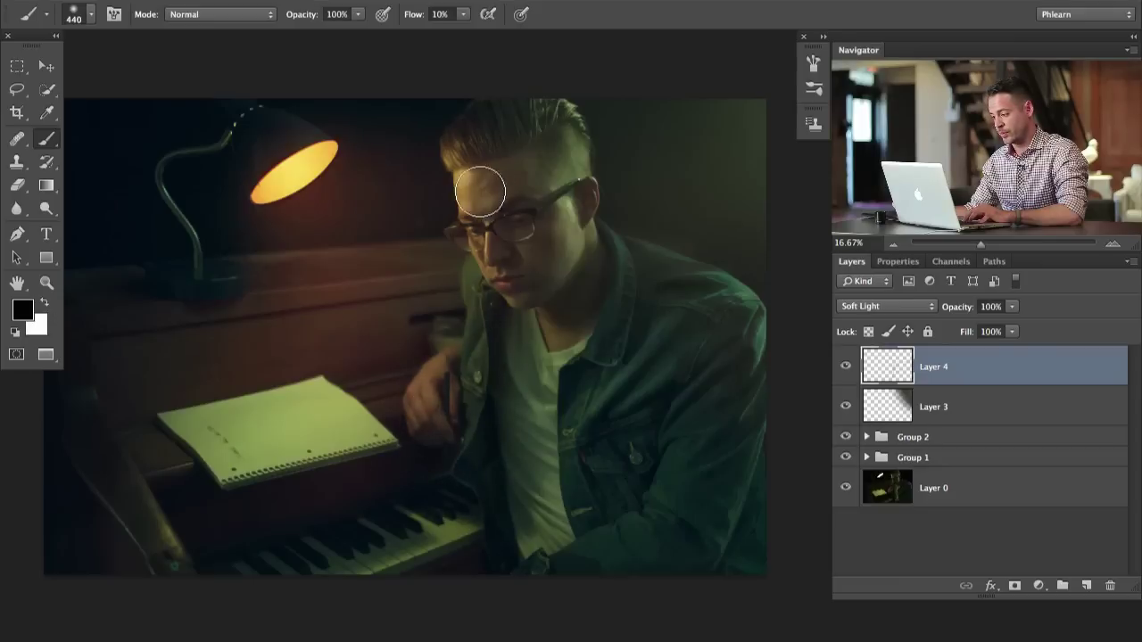
drag(472, 207, 455, 205)
key(x)
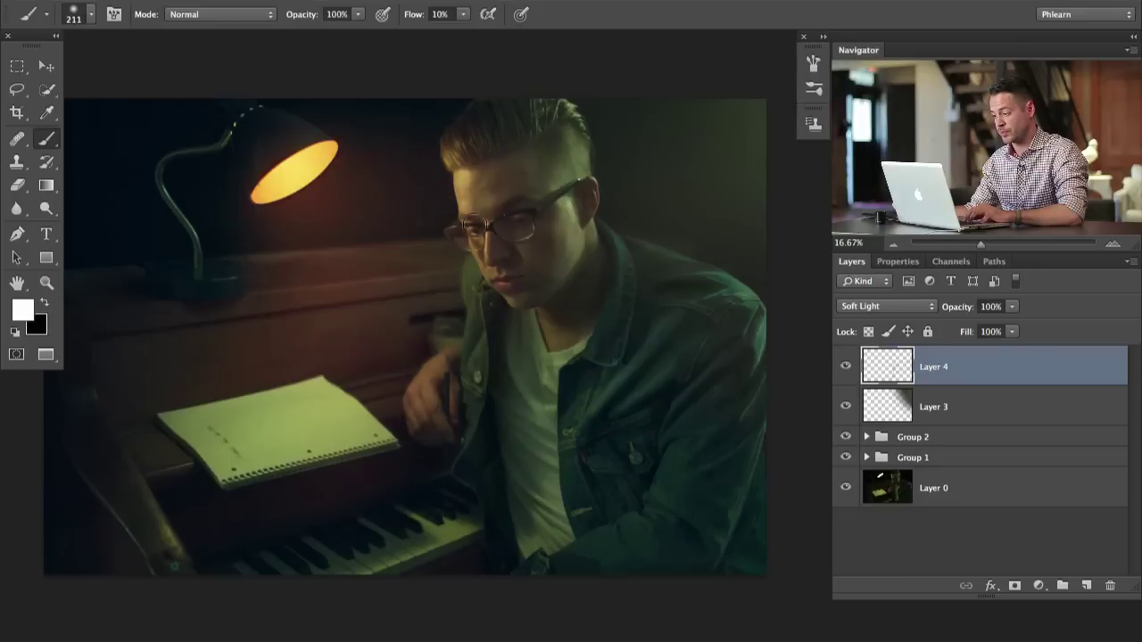
key(x)
key(x)
Burn broad areas of the head, face and neck in black, using brush sizes from 586 to 880 pixels
drag(492, 193, 502, 190)
key(x)
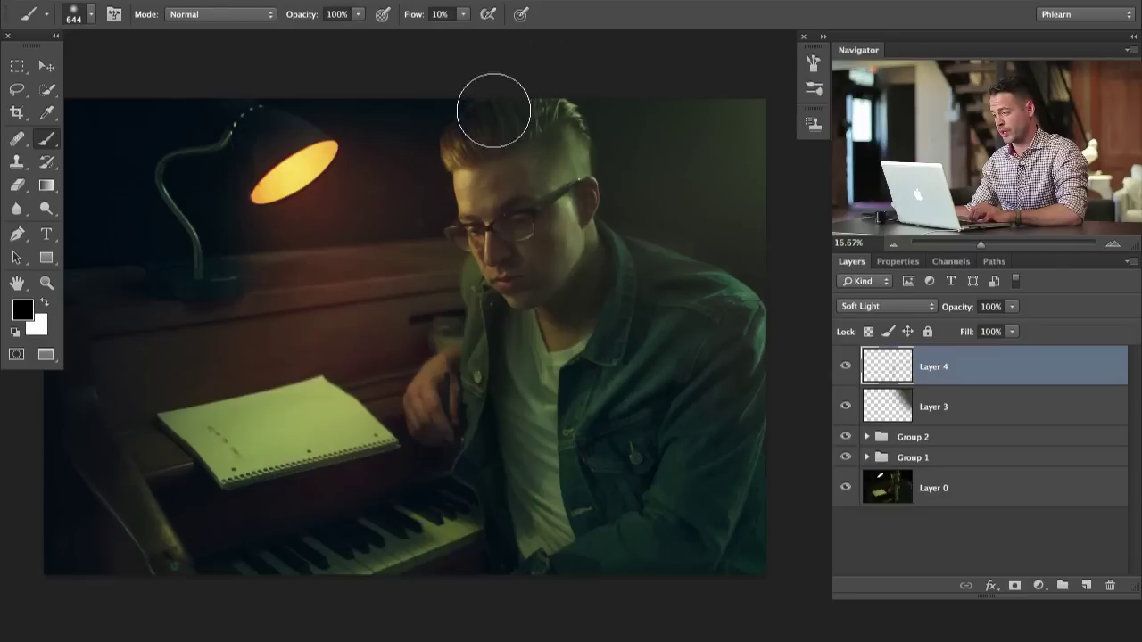
drag(486, 165, 519, 180)
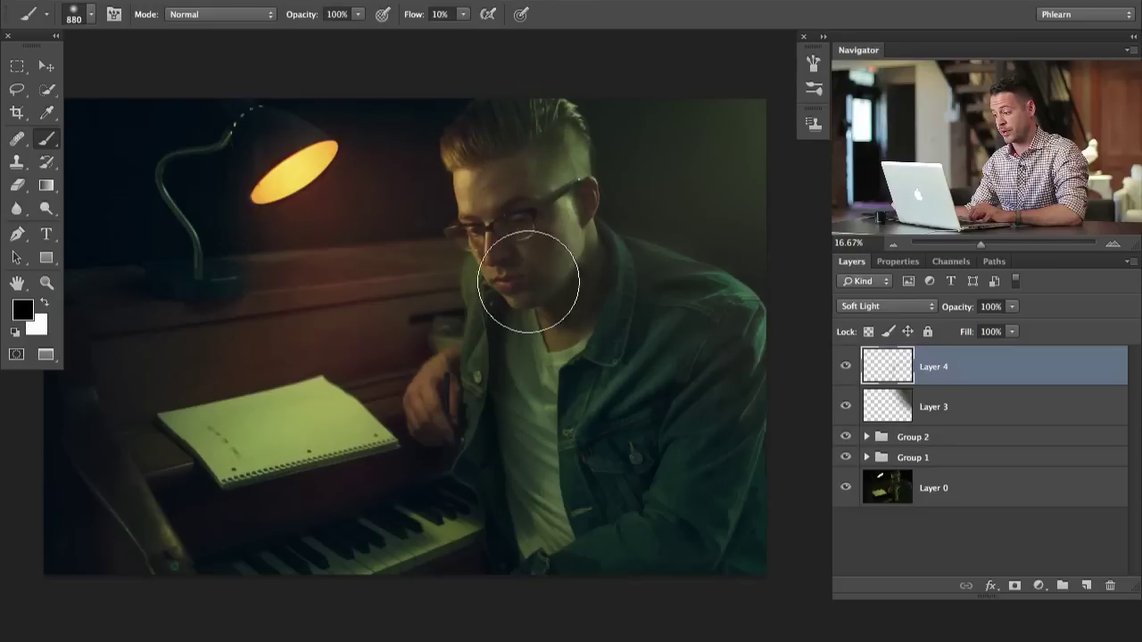
drag(541, 255, 545, 241)
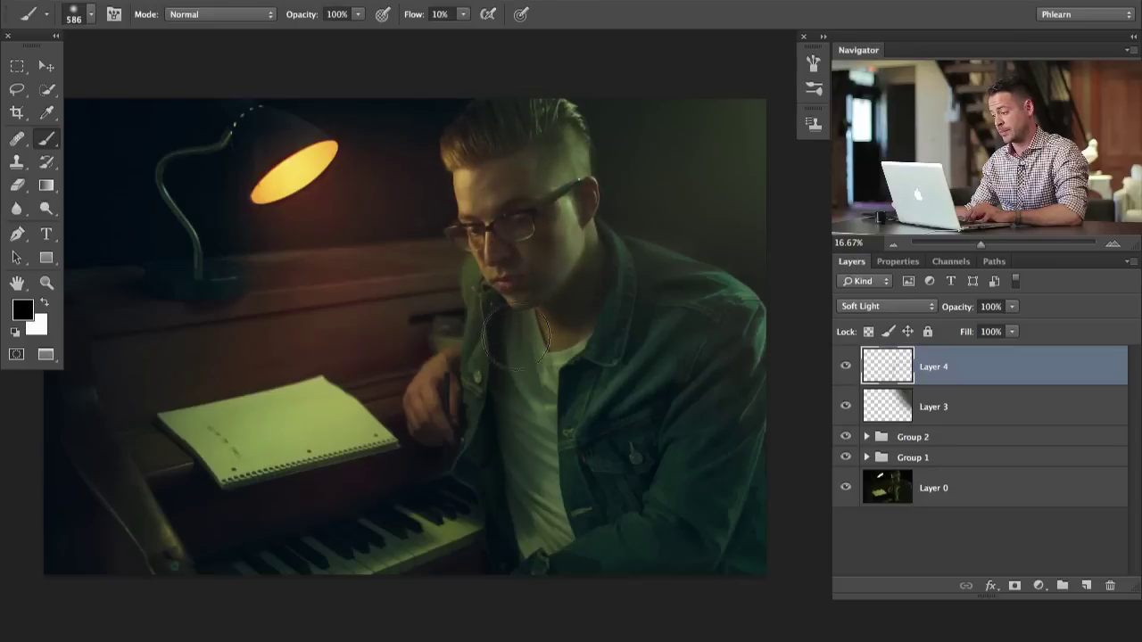
Try to dodge the top of the hair with a large white brush
key(x)
mouse_move(458, 143)
mouse_down()
mouse_move(556, 108)
mouse_move(526, 122)
mouse_up()
key(x)
key(ctrl+z)
Reduce the black brush to 243 pixels and burn the dark parts of the hair
key(bracketleft)
key(bracketleft)
key(bracketleft)
key(bracketleft)
key(bracketleft)
key(bracketleft)
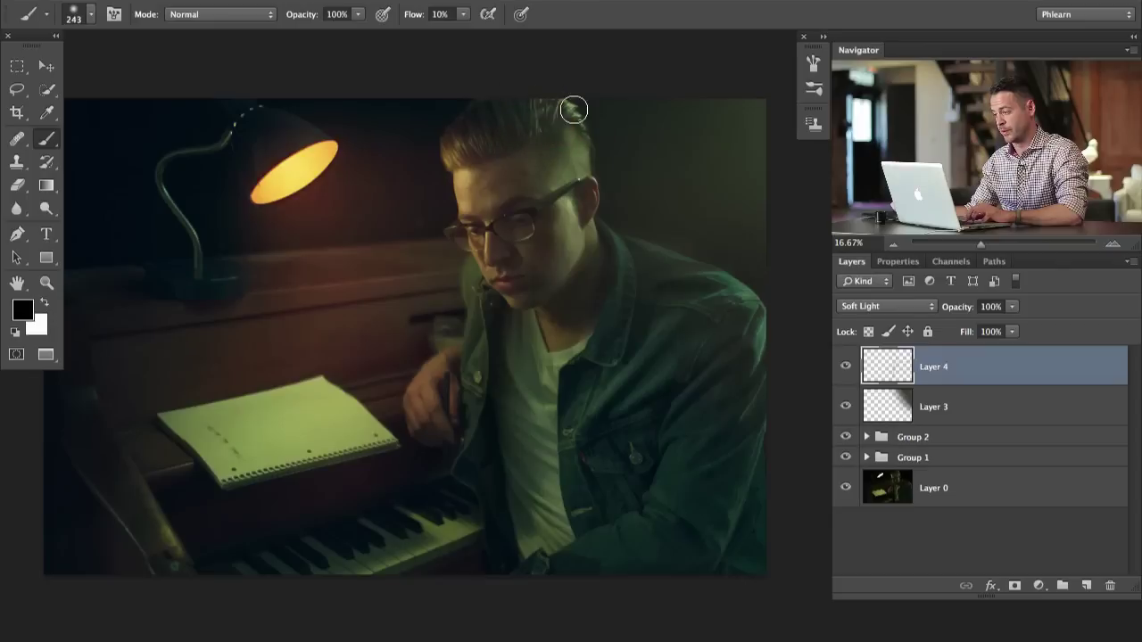
With a 1182-pixel brush, dodge the area beneath the lamp in white and burn the photo's lower edge in black
key(x)
drag(377, 271, 419, 271)
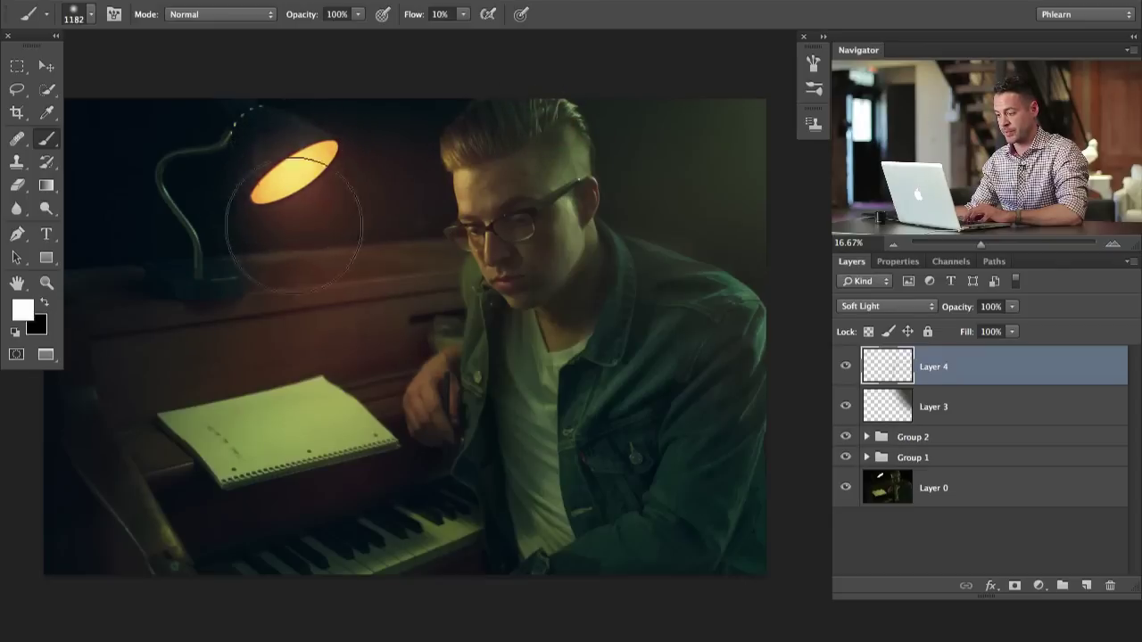
key(x)
mouse_move(363, 561)
mouse_down()
mouse_move(671, 531)
mouse_move(727, 507)
mouse_move(755, 425)
mouse_move(738, 579)
mouse_move(754, 595)
mouse_move(679, 582)
mouse_up()
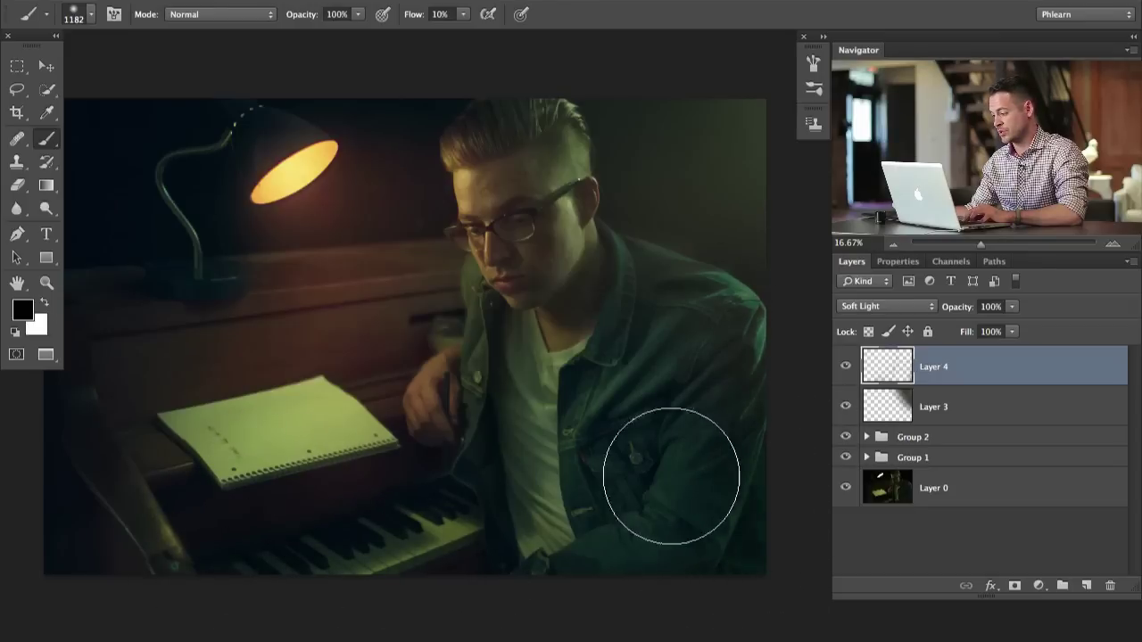
Dodge and burn the jacket's front with a 344-pixel brush, and compare the photo with and without Layer 4
drag(630, 526, 589, 547)
key(x)
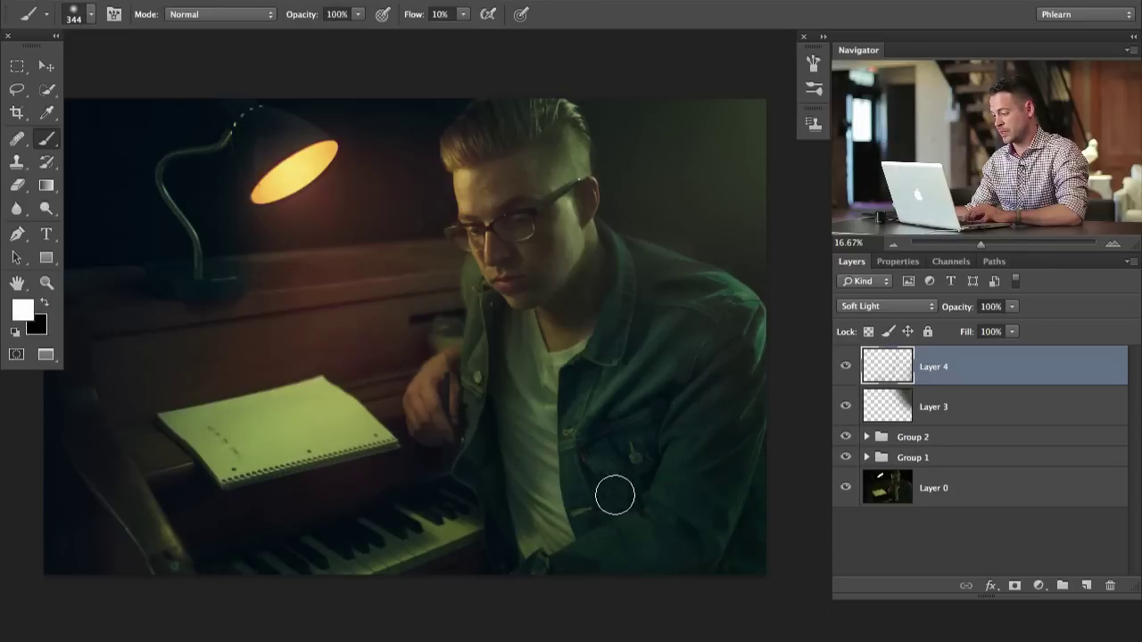
key(x)
key(x)
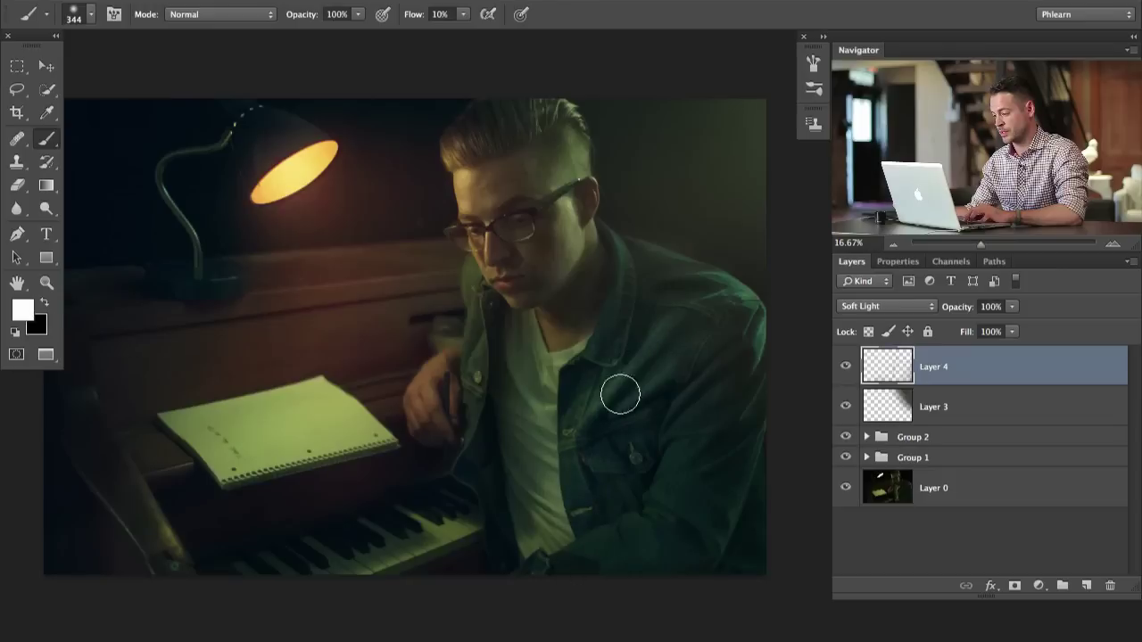
click(846, 366)
click(846, 367)
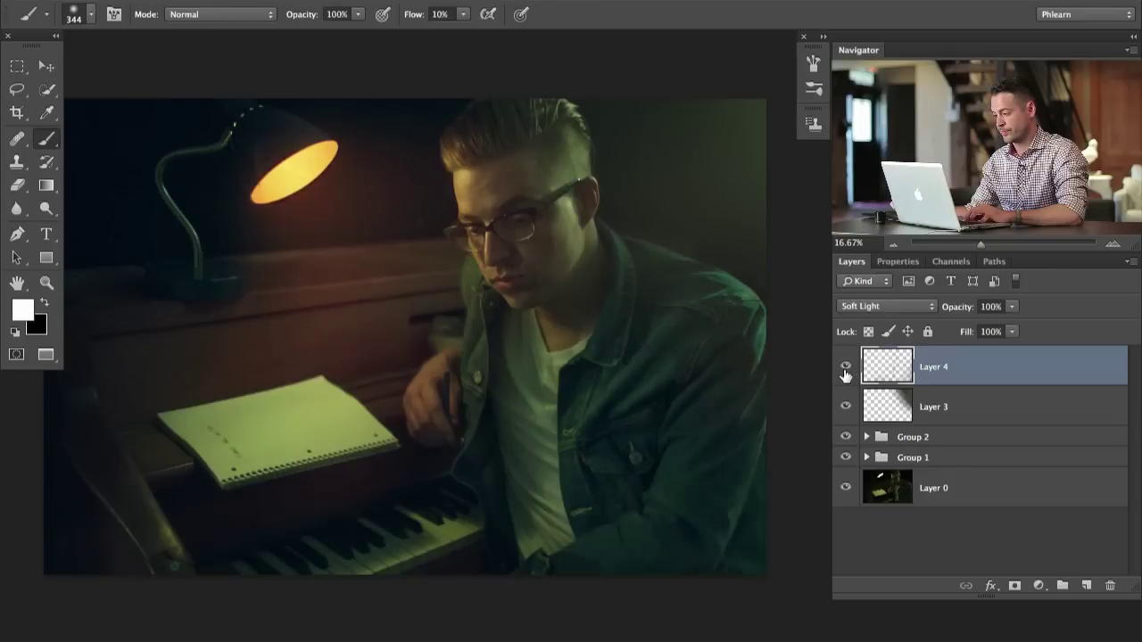
Reduce the brush to 189 pixels, dodge the hair in white and burn the jaw and neck in black
drag(535, 303, 541, 303)
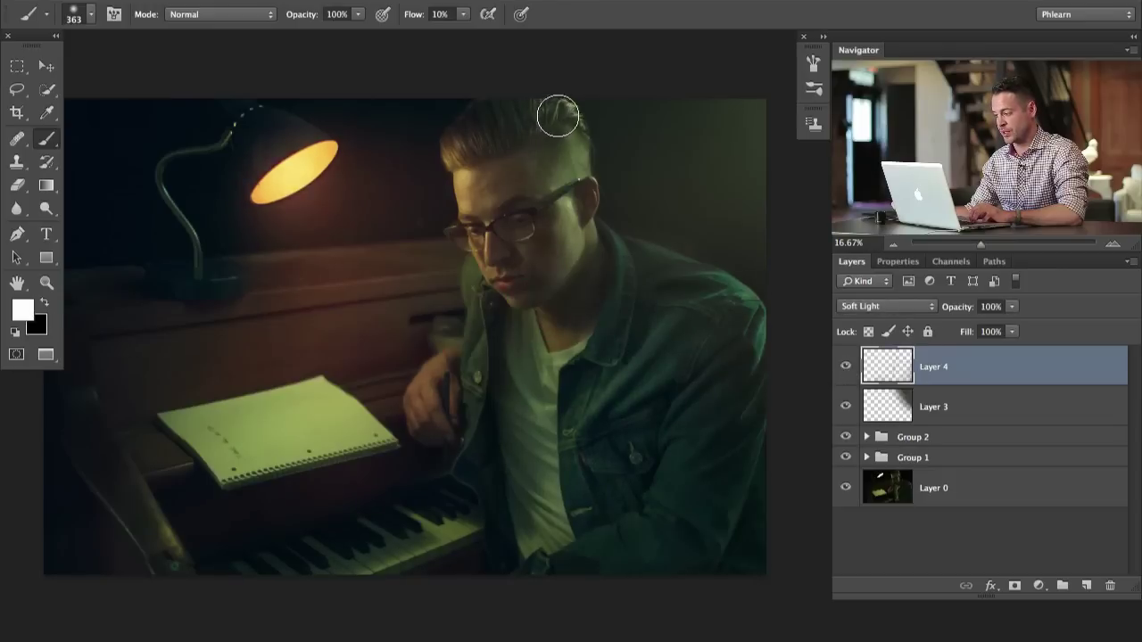
key(bracketleft)
key(bracketleft)
key(bracketleft)
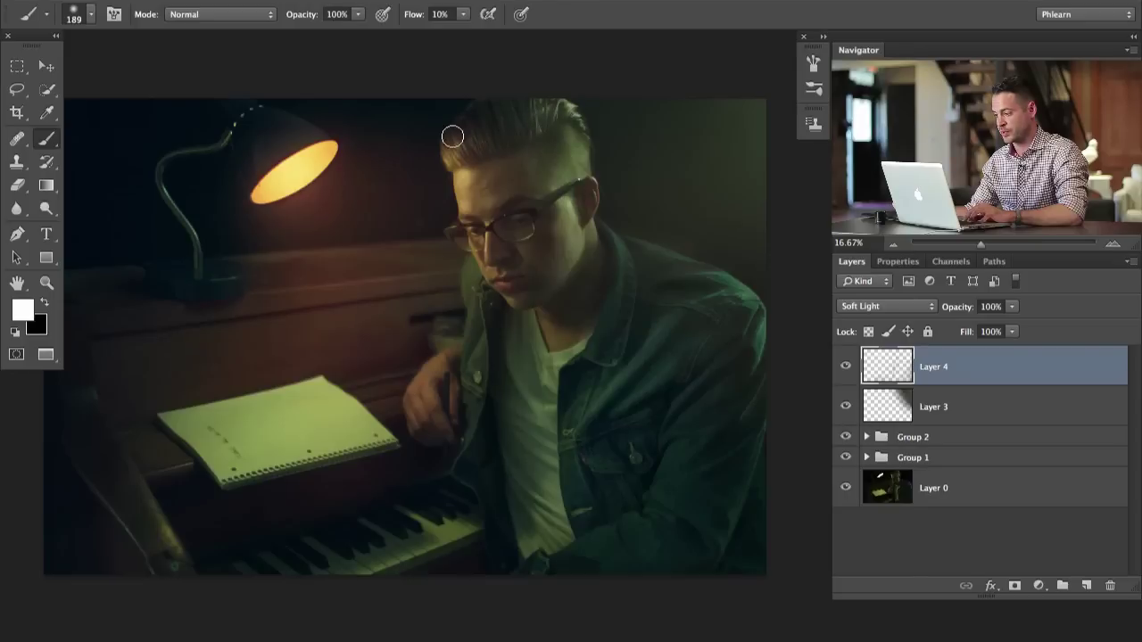
key(x)
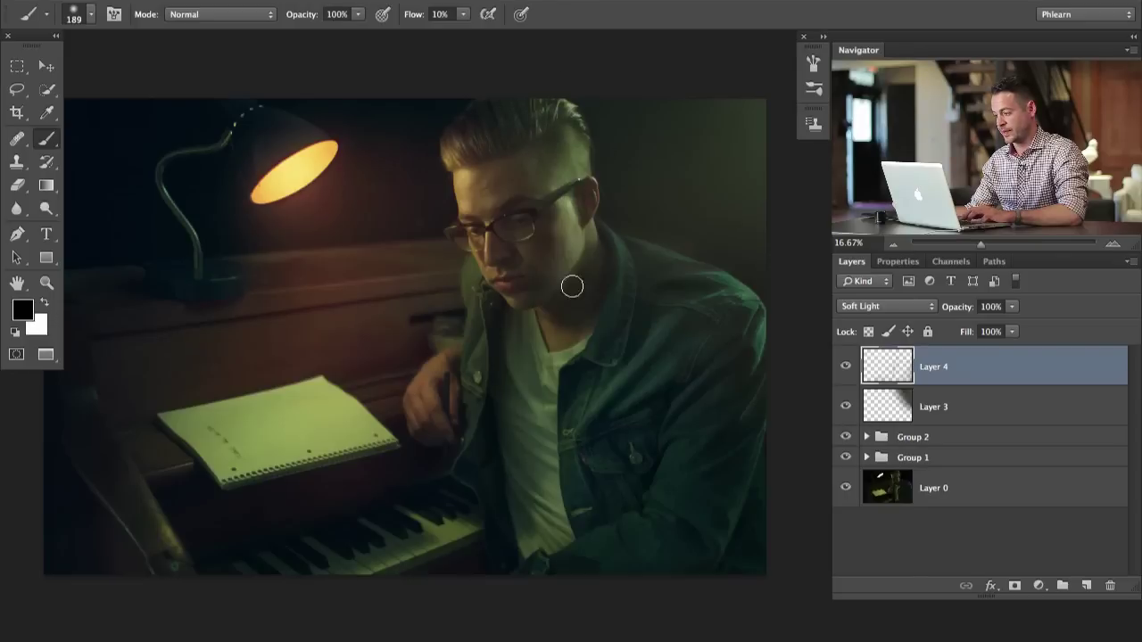
Refine the face with an 84-pixel white and a 245-pixel black brush, and soften the strokes with the Eraser at 20% flow
scroll(572, 286, down, 2)
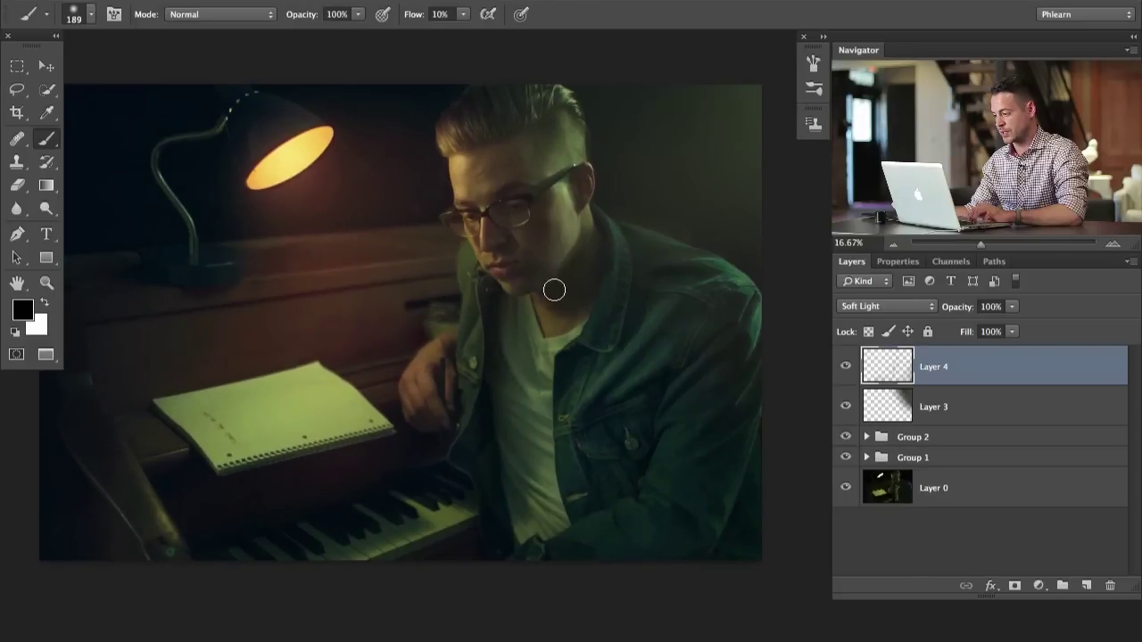
key(x)
drag(491, 239, 475, 239)
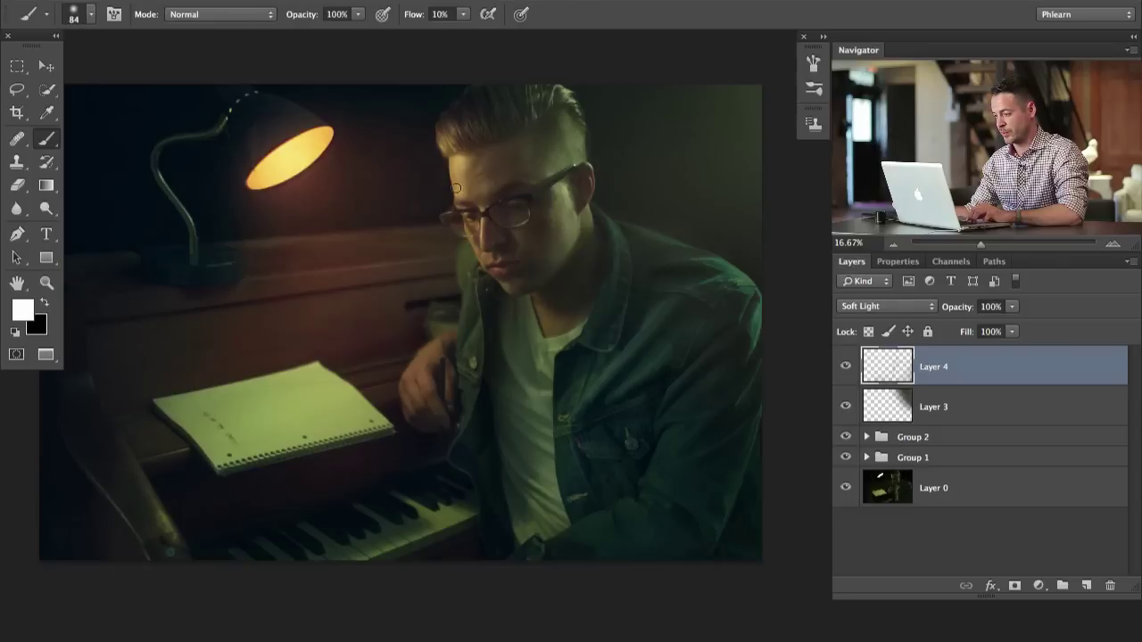
key(x)
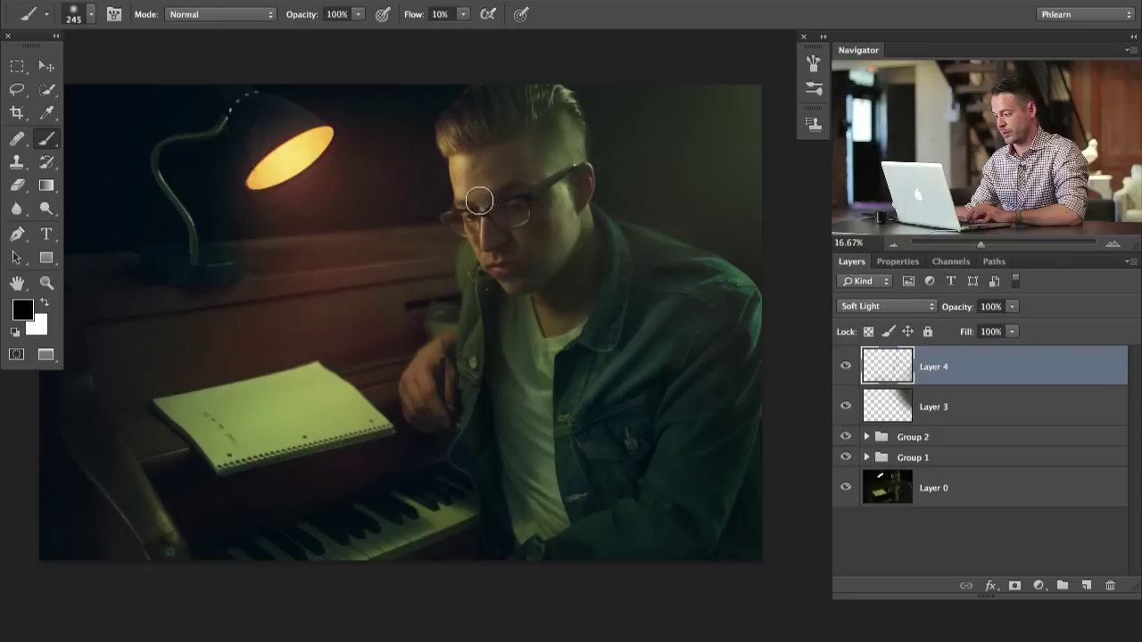
key(e)
mouse_move(479, 192)
mouse_down()
mouse_move(474, 184)
mouse_move(495, 210)
mouse_move(472, 238)
mouse_move(458, 200)
mouse_up()
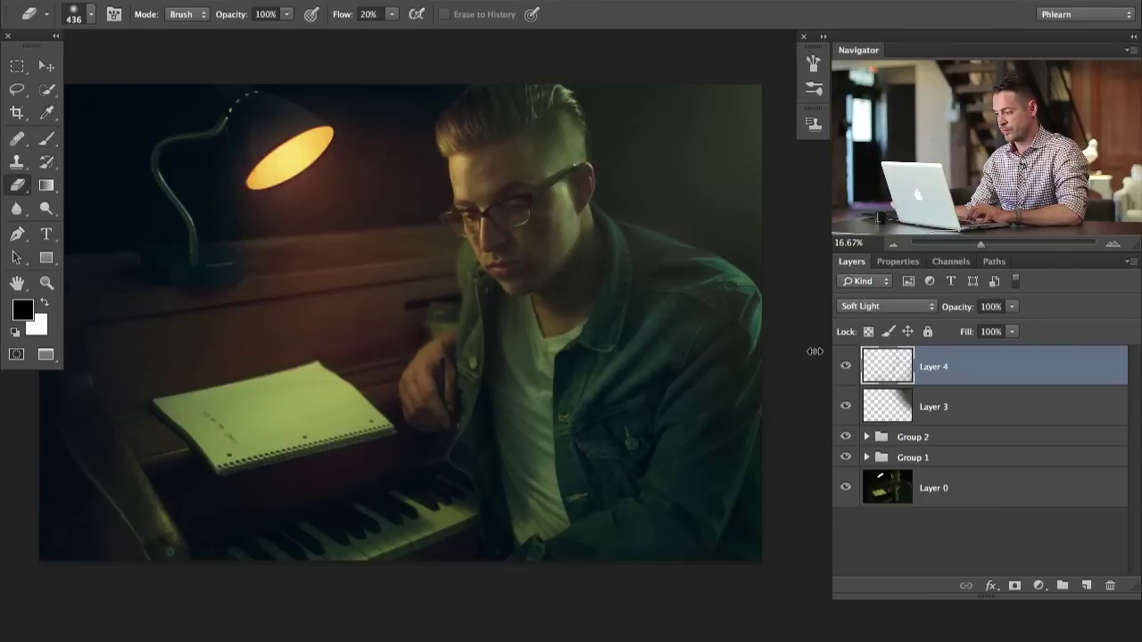
Compare the photo repeatedly with and without the dodge and burn strokes on Layer 4
click(843, 366)
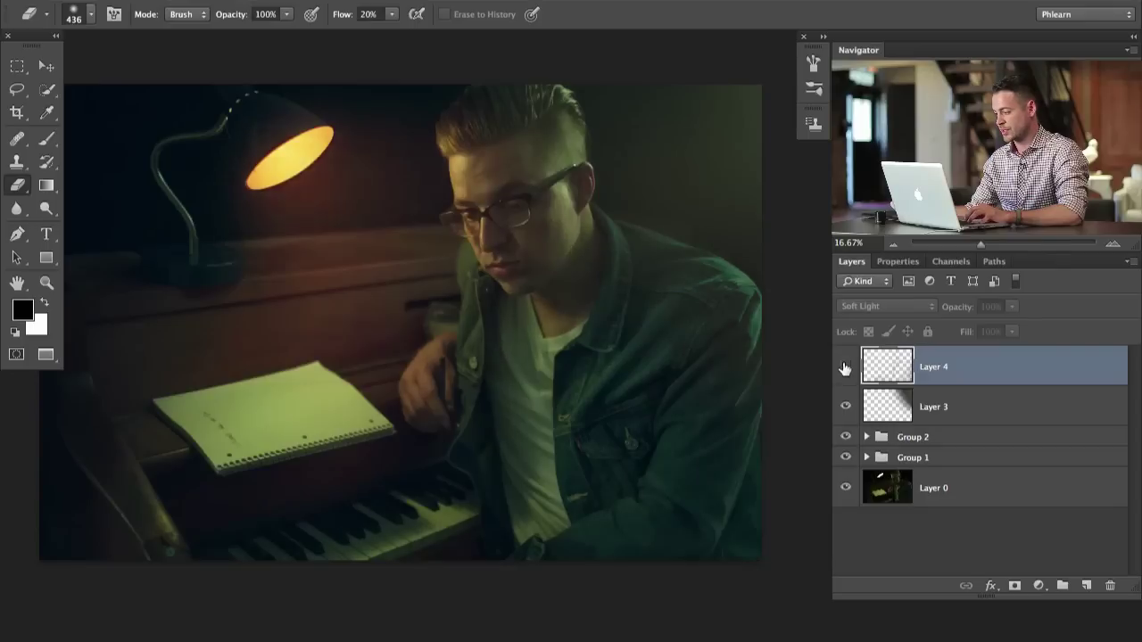
click(843, 366)
click(843, 367)
click(843, 367)
click(843, 367)
click(843, 367)
click(843, 367)
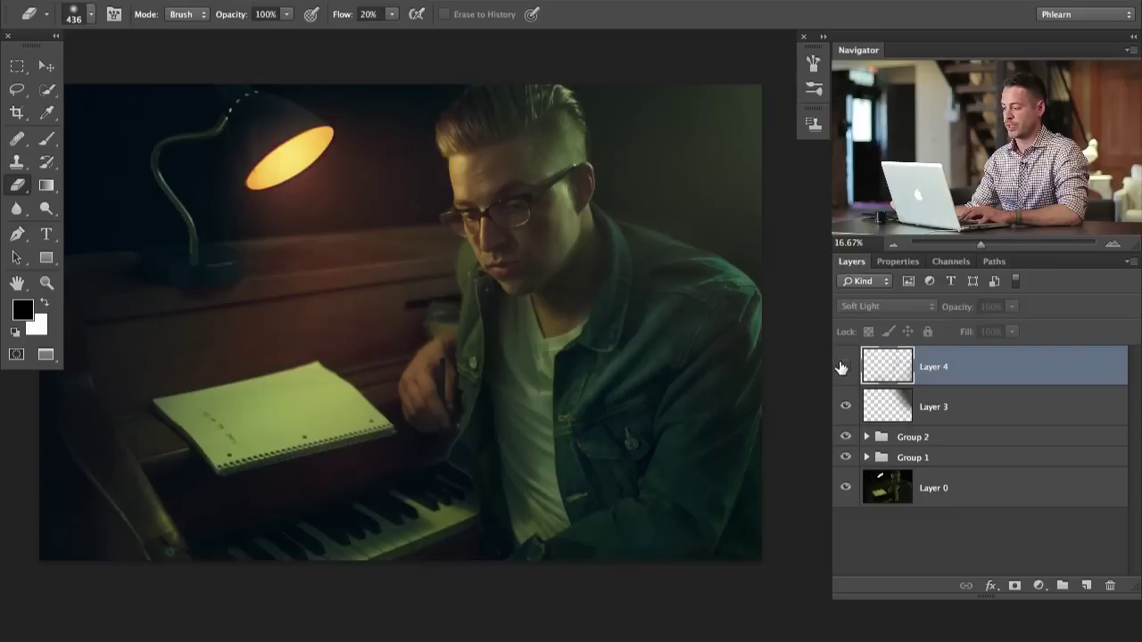
click(843, 367)
click(843, 367)
click(843, 366)
click(843, 366)
click(843, 366)
click(843, 362)
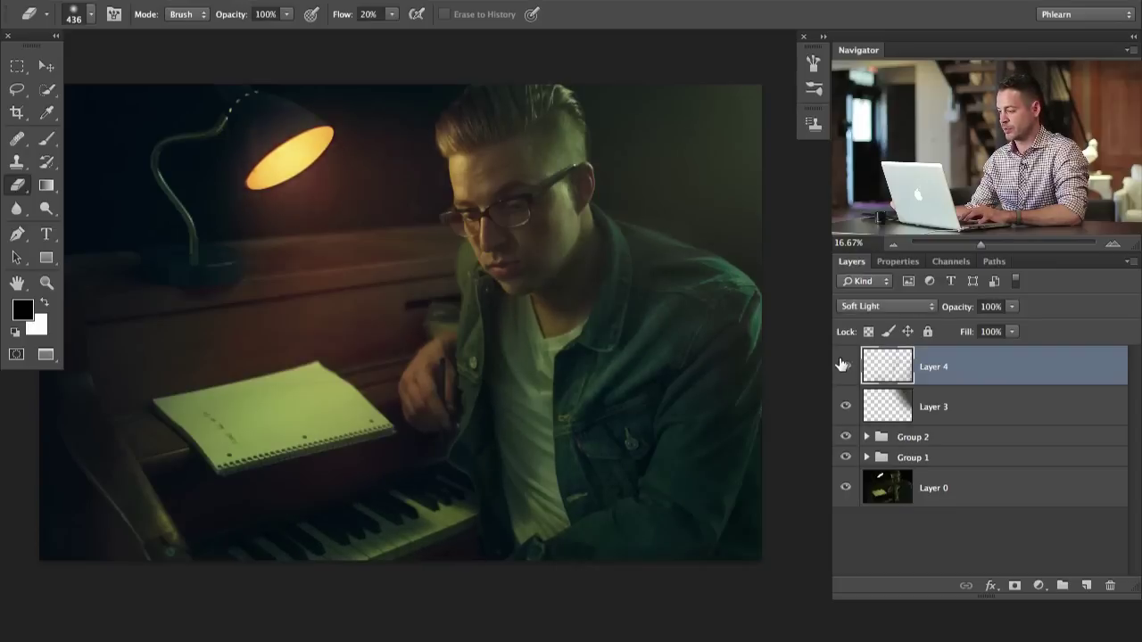
click(843, 362)
click(843, 362)
Add a Color Balance adjustment layer and set its Midtones to Cyan-Red -13, Magenta-Green -2 and Yellow-Blue -15
mouse_move(615, 385)
mouse_down()
mouse_move(608, 400)
mouse_move(629, 374)
mouse_up()
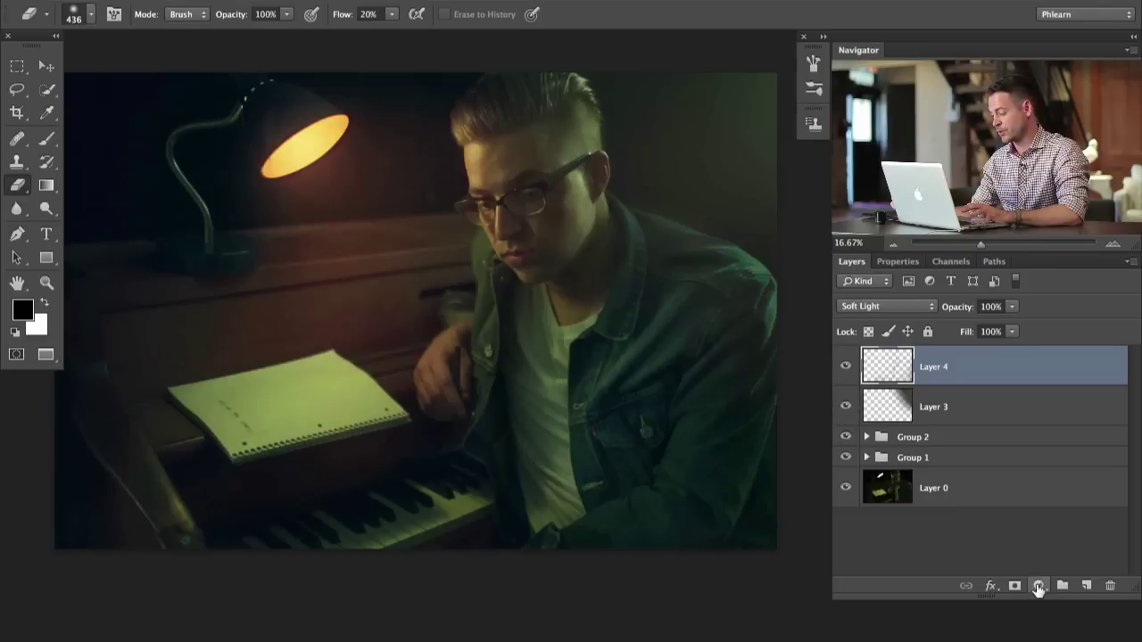
mouse_move(674, 389)
mouse_down()
mouse_move(669, 441)
mouse_move(659, 406)
mouse_up()
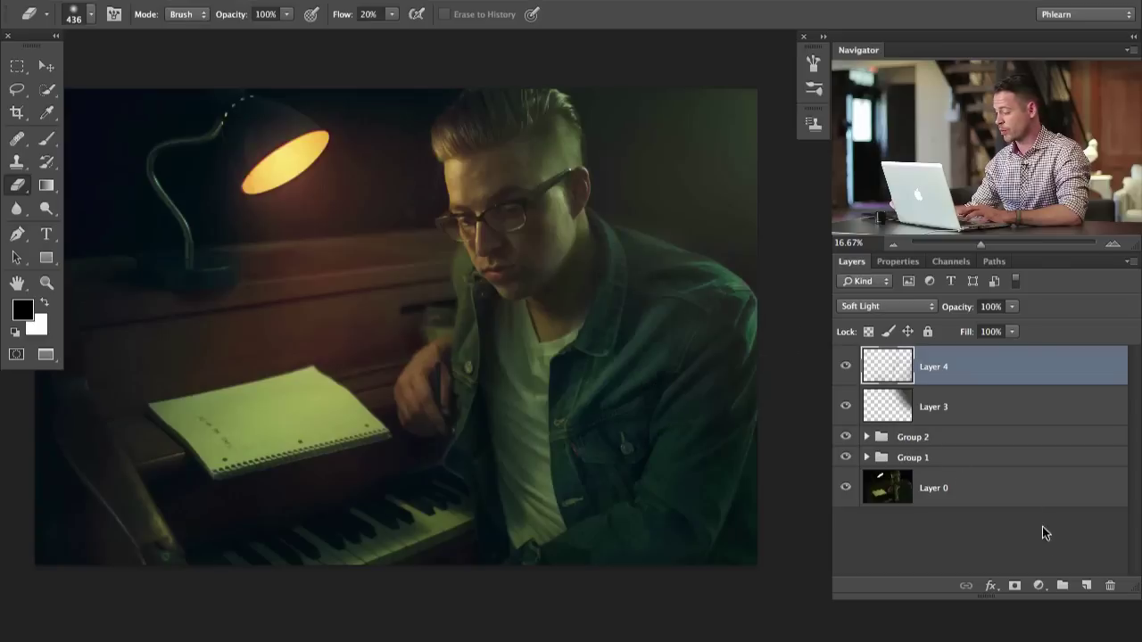
click(1038, 586)
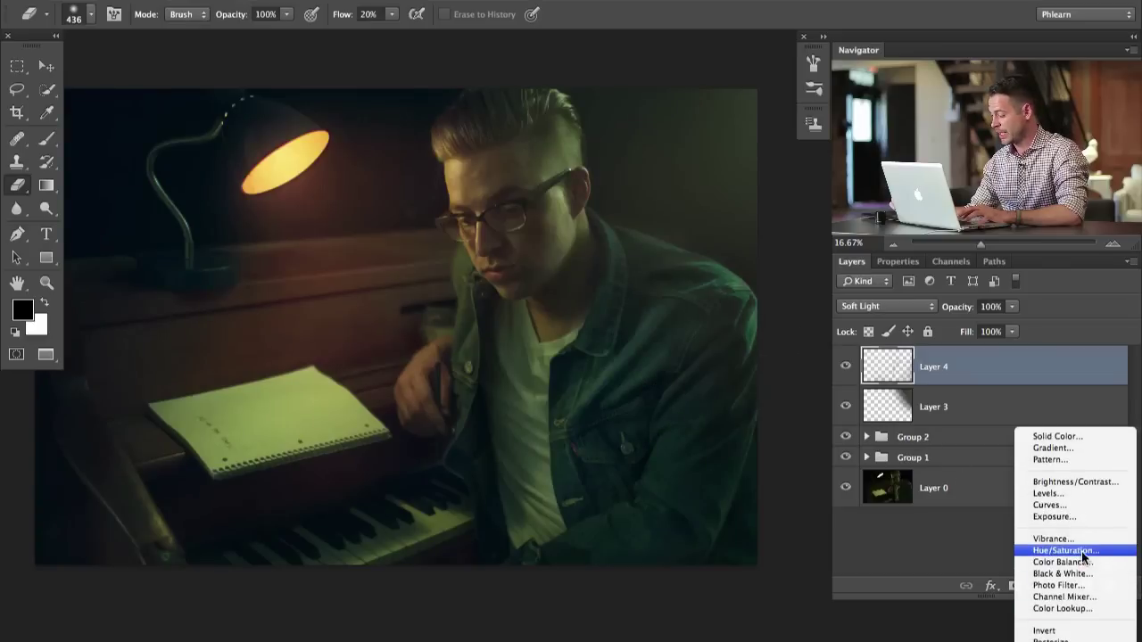
click(1076, 562)
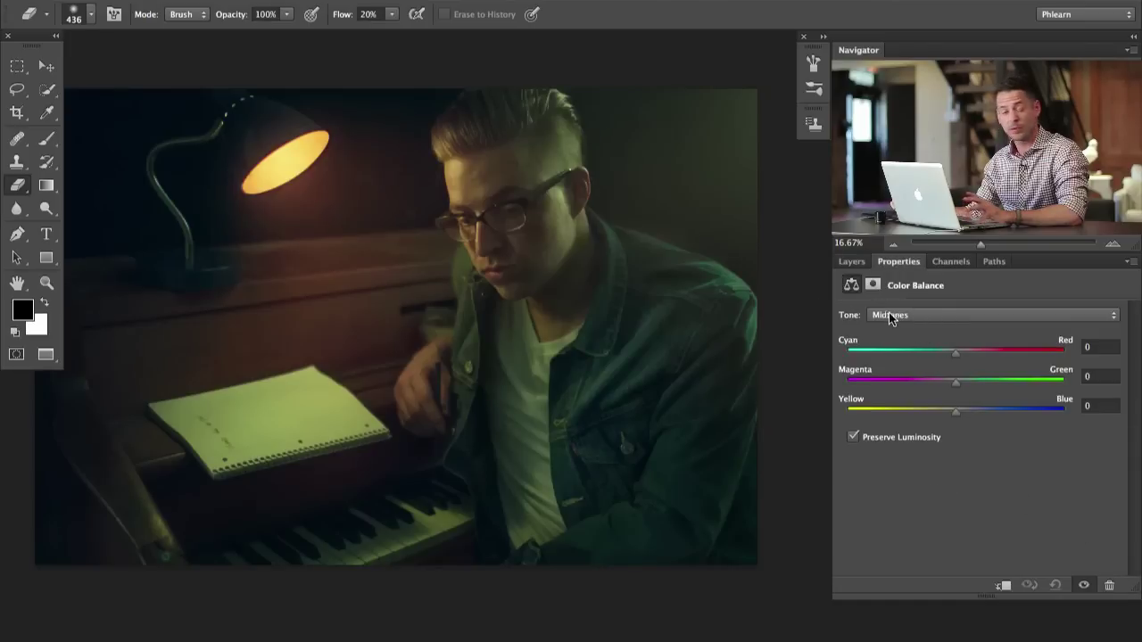
click(915, 313)
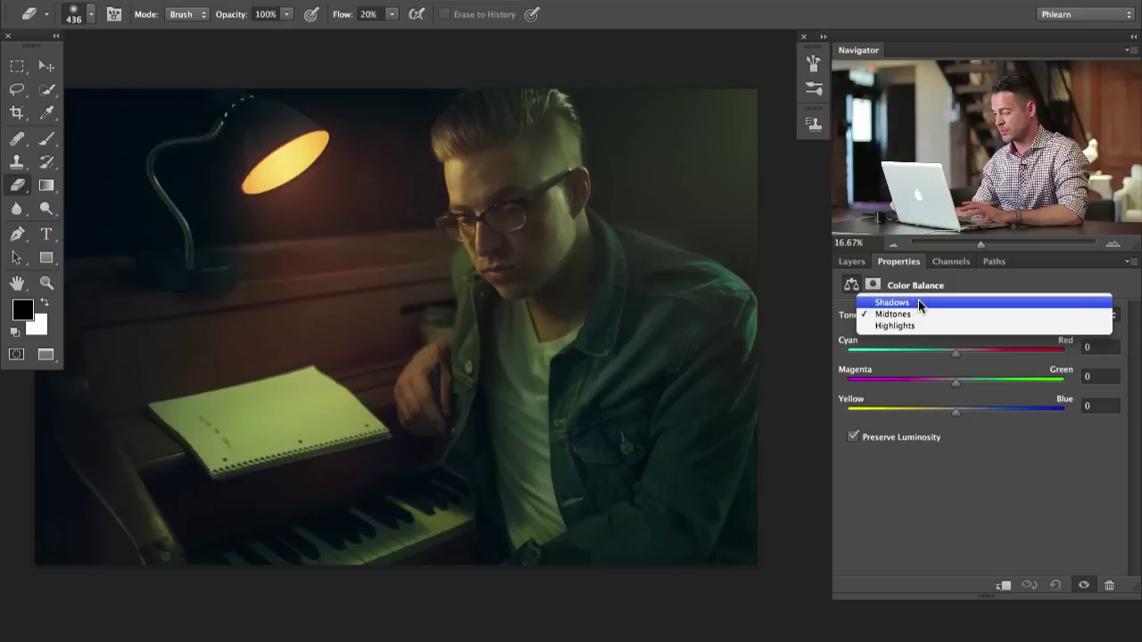
click(919, 315)
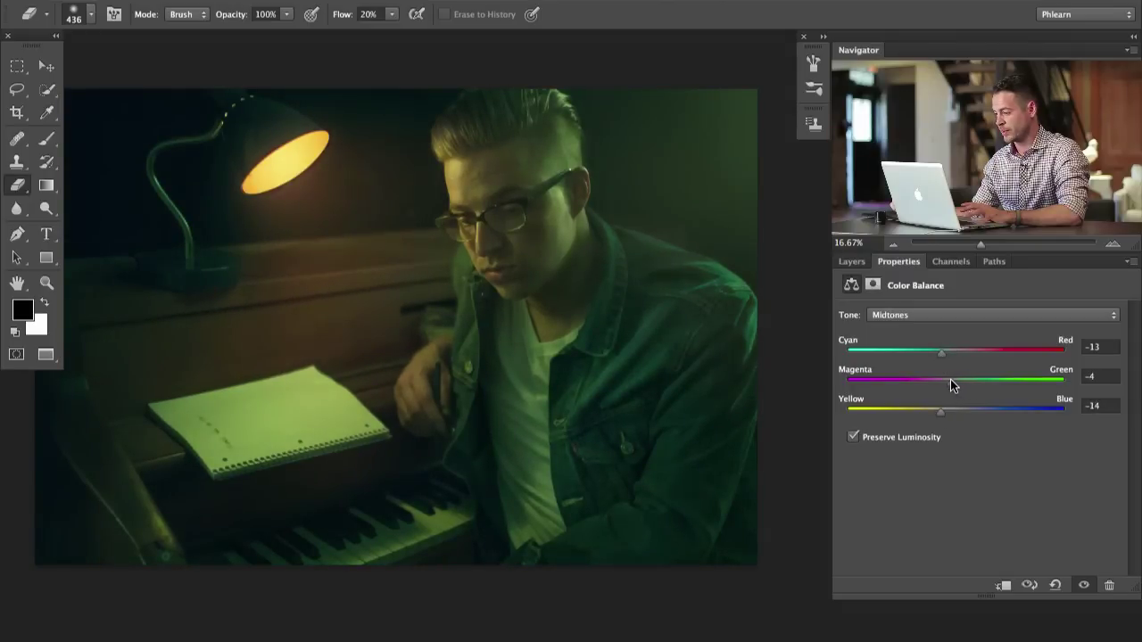
drag(950, 379, 937, 416)
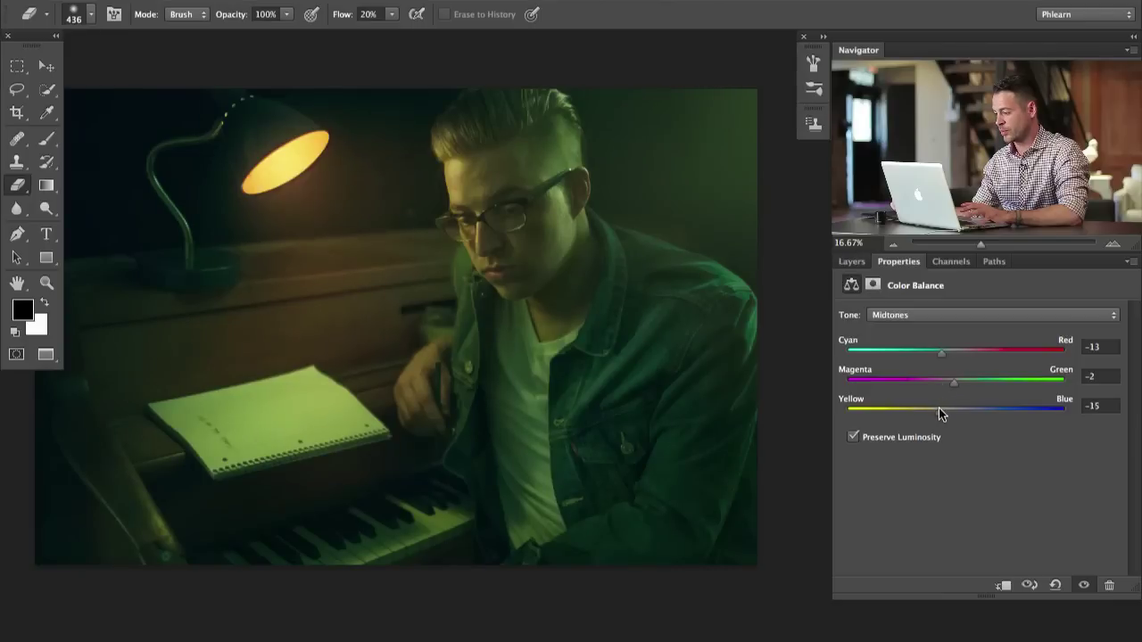
Set the Color Balance Highlights to Cyan-Red +17, Magenta-Green -10 and Yellow-Blue -11, and return to the layer stack
click(920, 315)
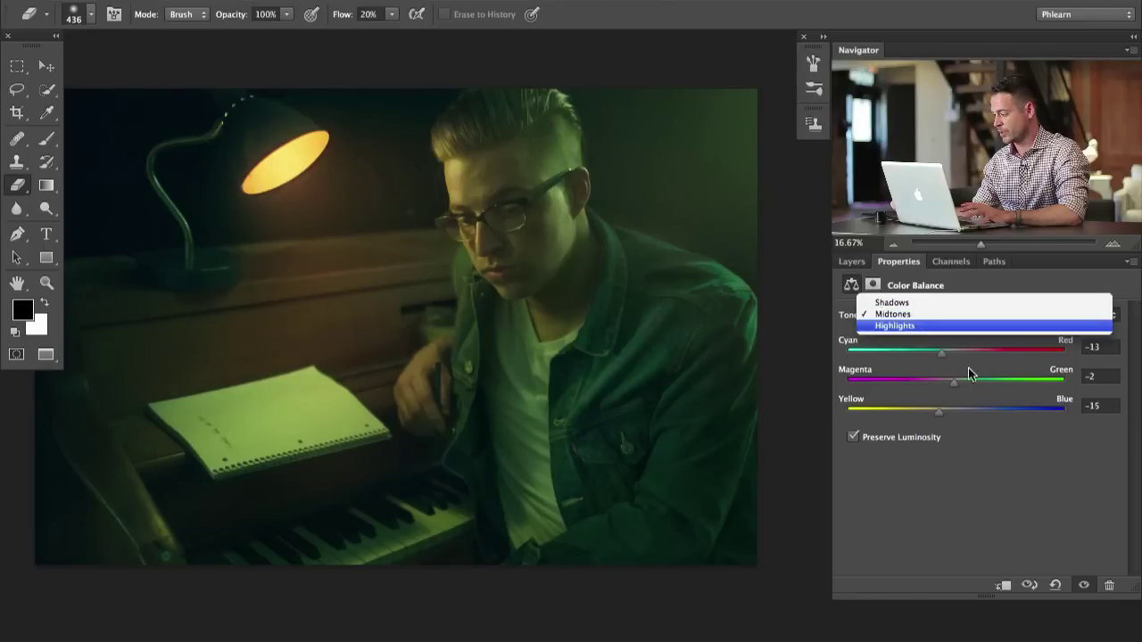
click(920, 325)
drag(955, 384, 973, 353)
drag(955, 412, 947, 413)
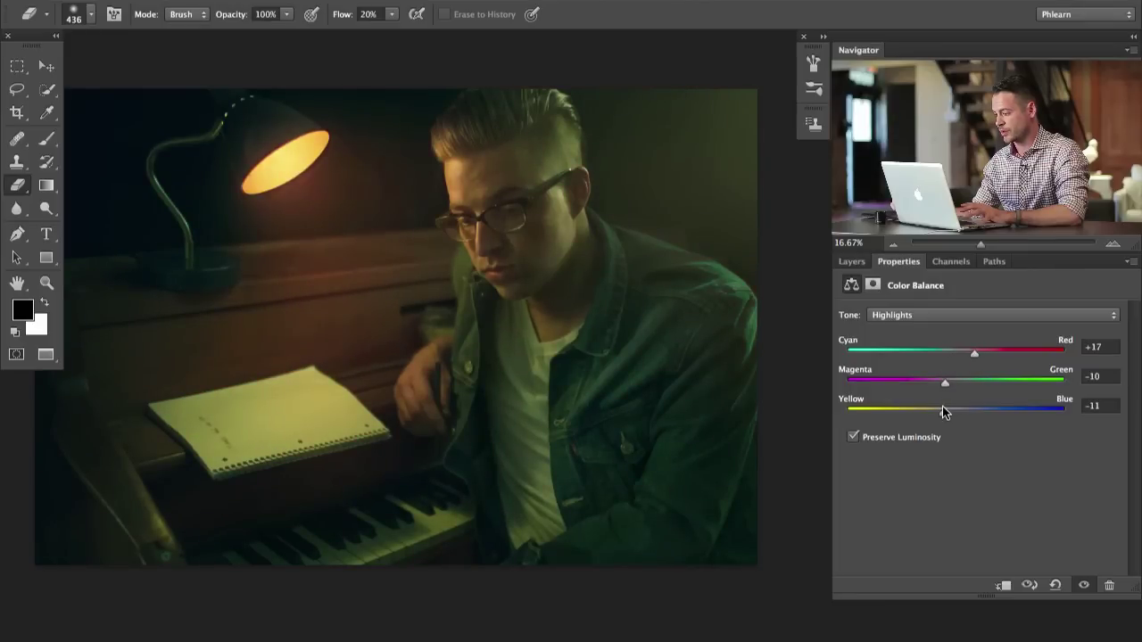
click(851, 261)
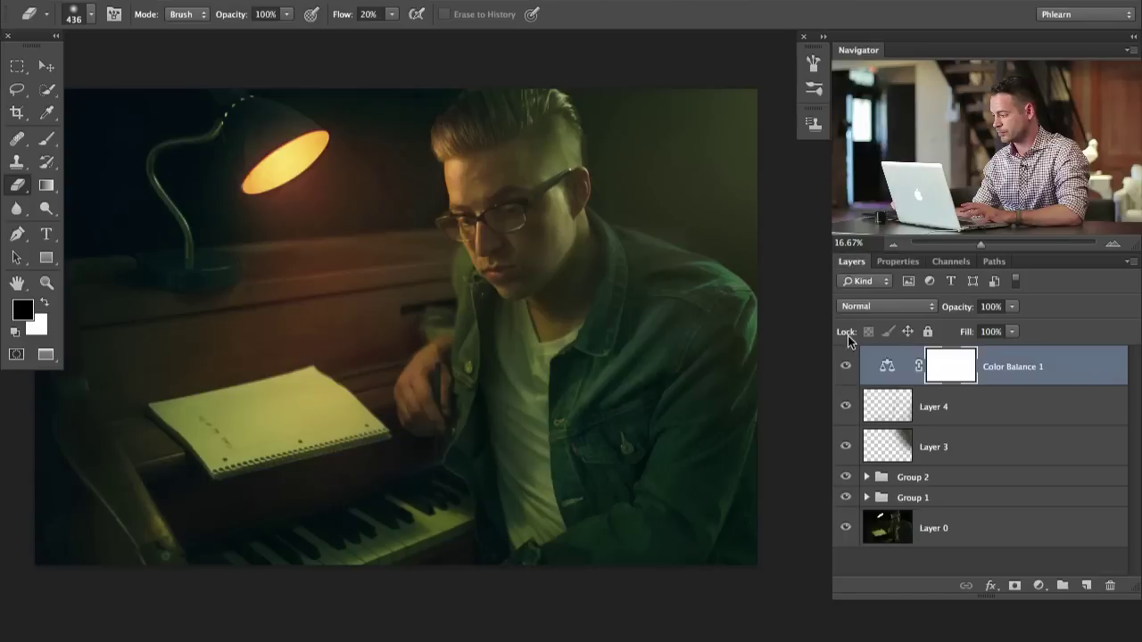
Compare the photo repeatedly with and without the Color Balance 1 adjustment
click(845, 367)
click(845, 366)
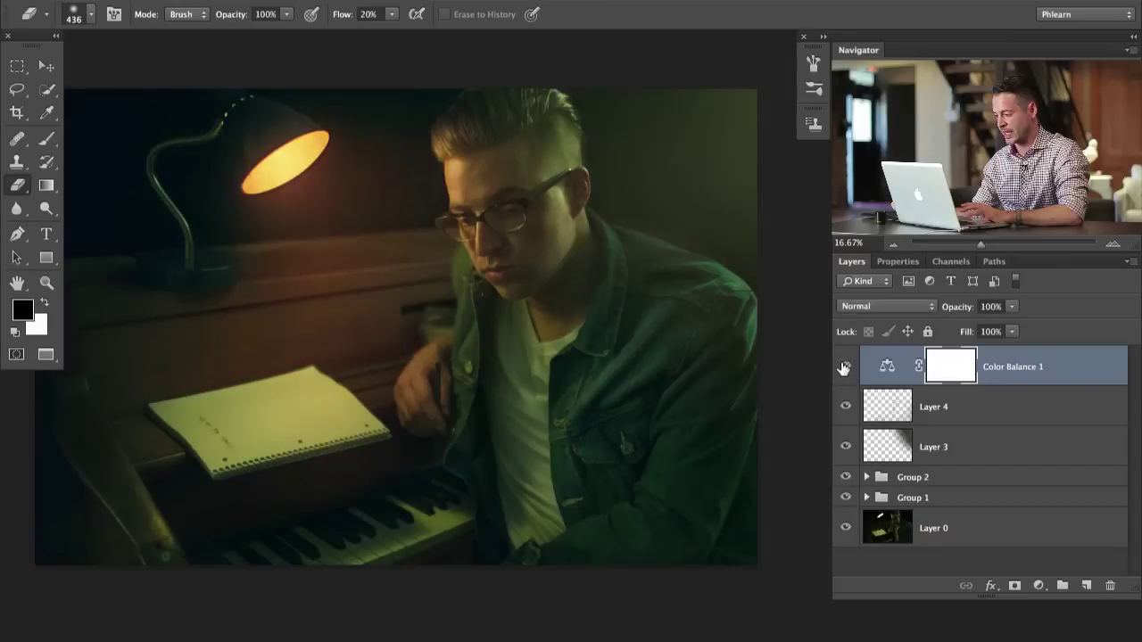
click(845, 367)
click(844, 367)
click(843, 368)
click(843, 369)
click(843, 369)
click(843, 369)
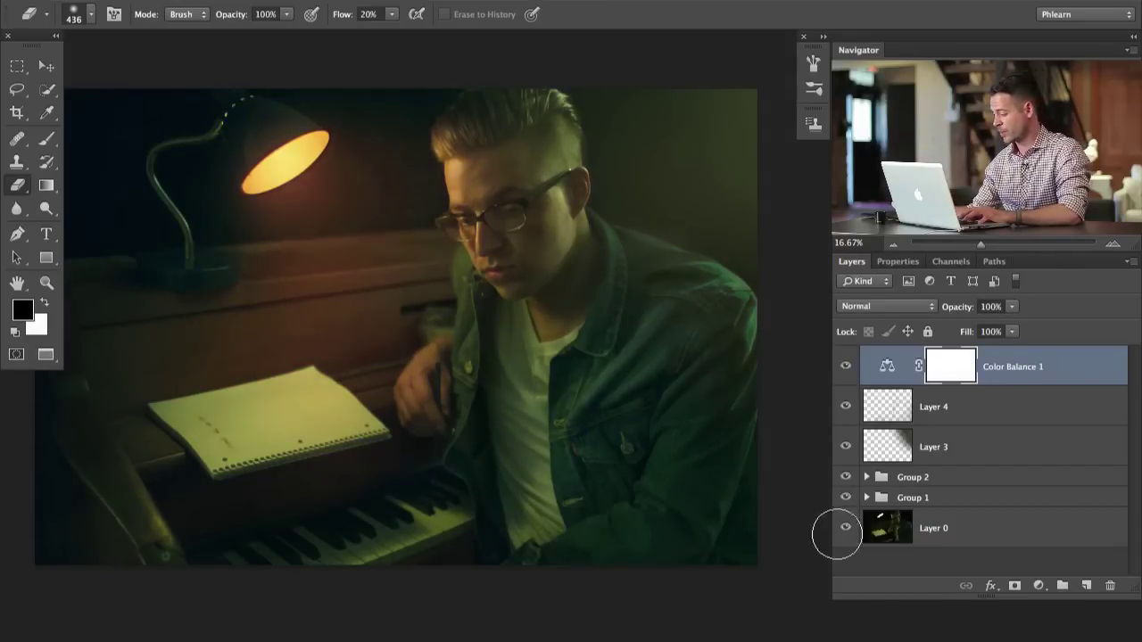
Add a Curves adjustment layer above Color Balance 1 and move its RGB black point to Input 20, Output 21
click(1035, 589)
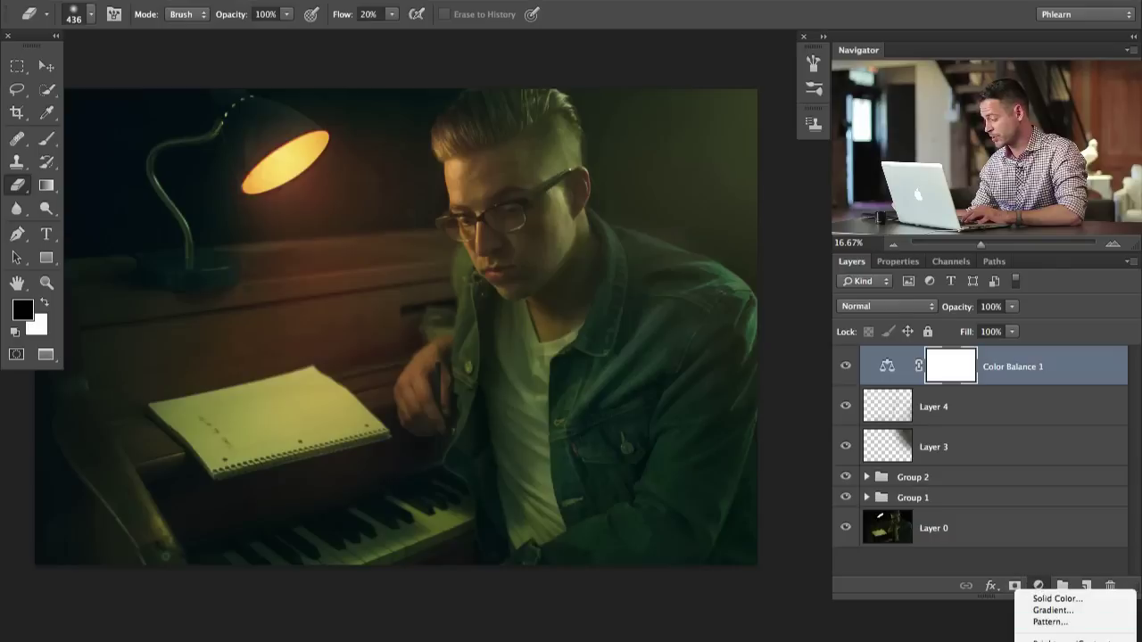
click(1045, 586)
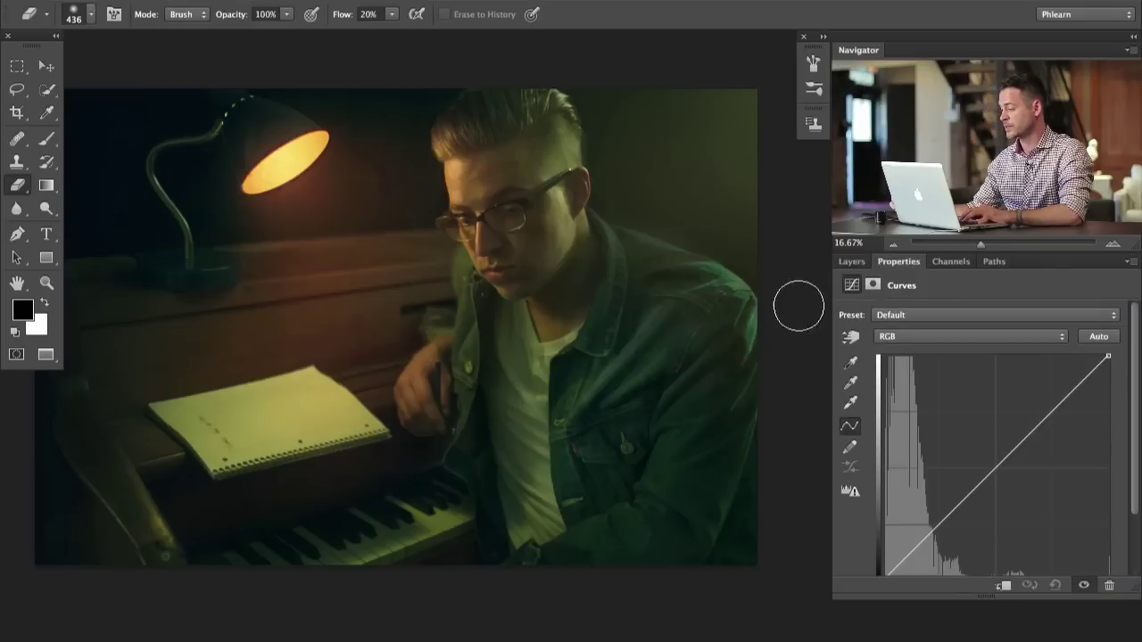
scroll(936, 491, down, 2)
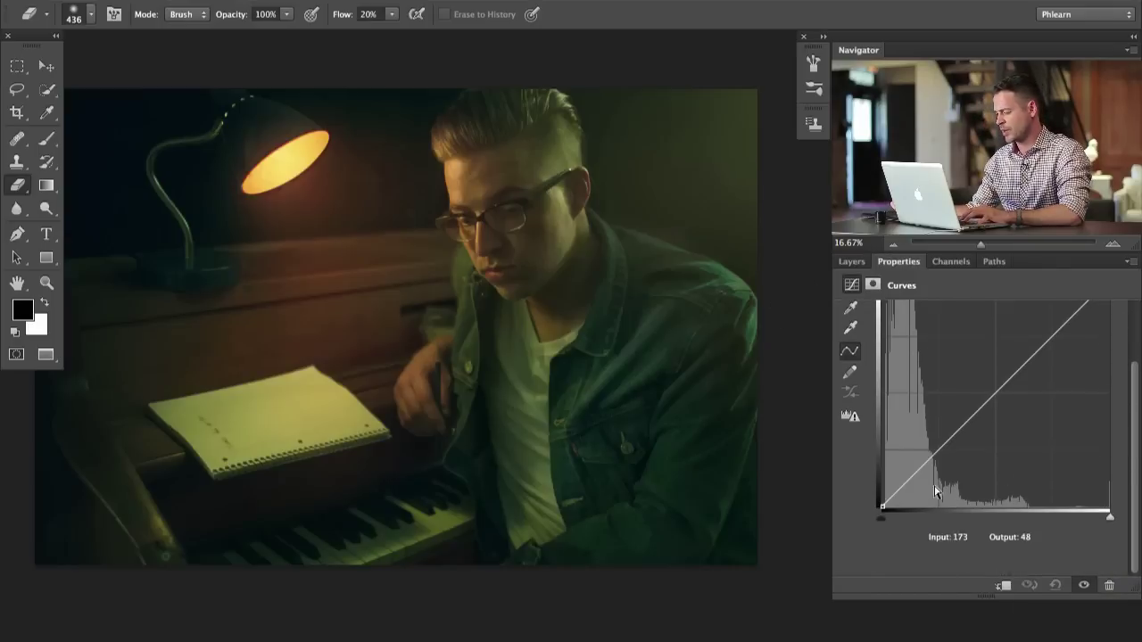
drag(882, 507, 857, 528)
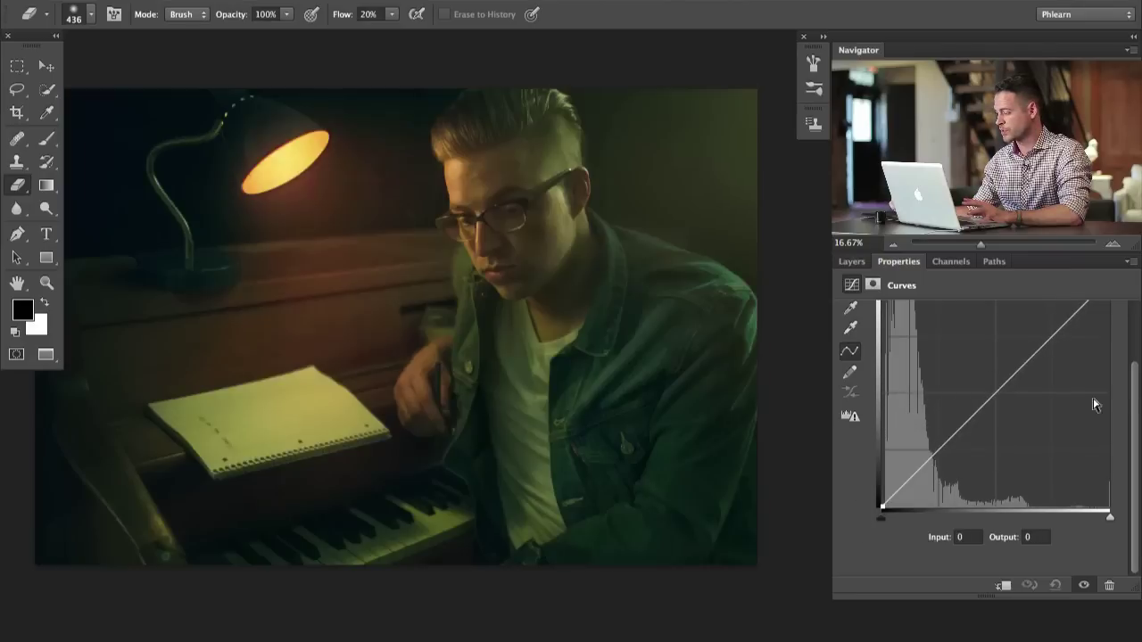
scroll(990, 437, up, 3)
drag(1109, 339, 1133, 326)
scroll(1136, 366, down, 2)
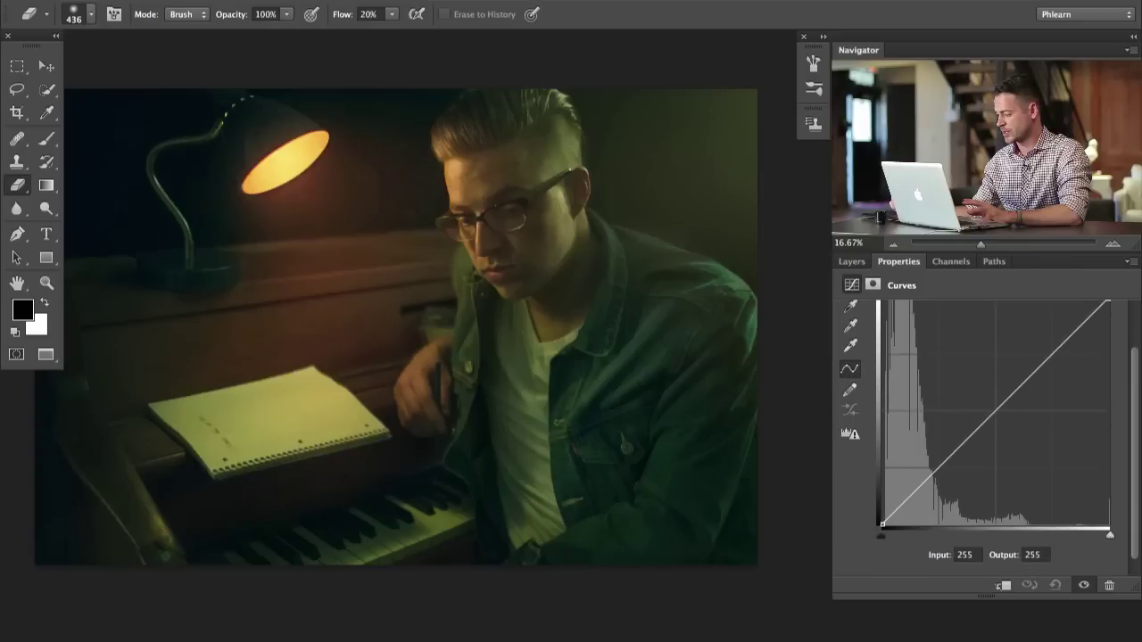
drag(880, 524, 900, 506)
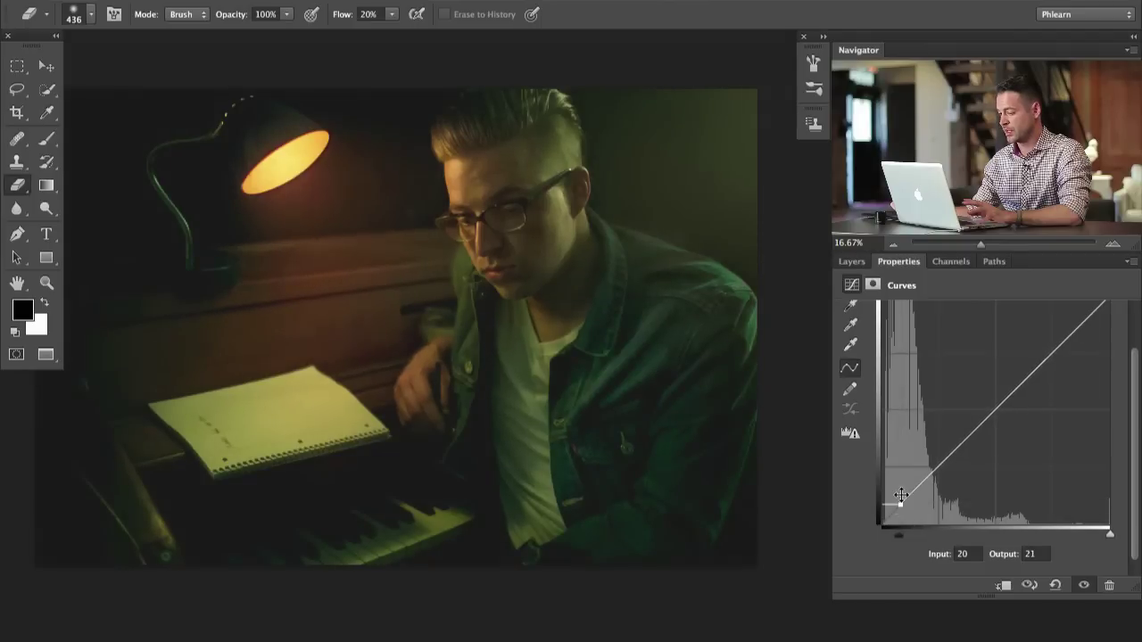
Return to the layer stack and compare the photo repeatedly with and without the Curves 3 adjustment
click(855, 263)
click(845, 367)
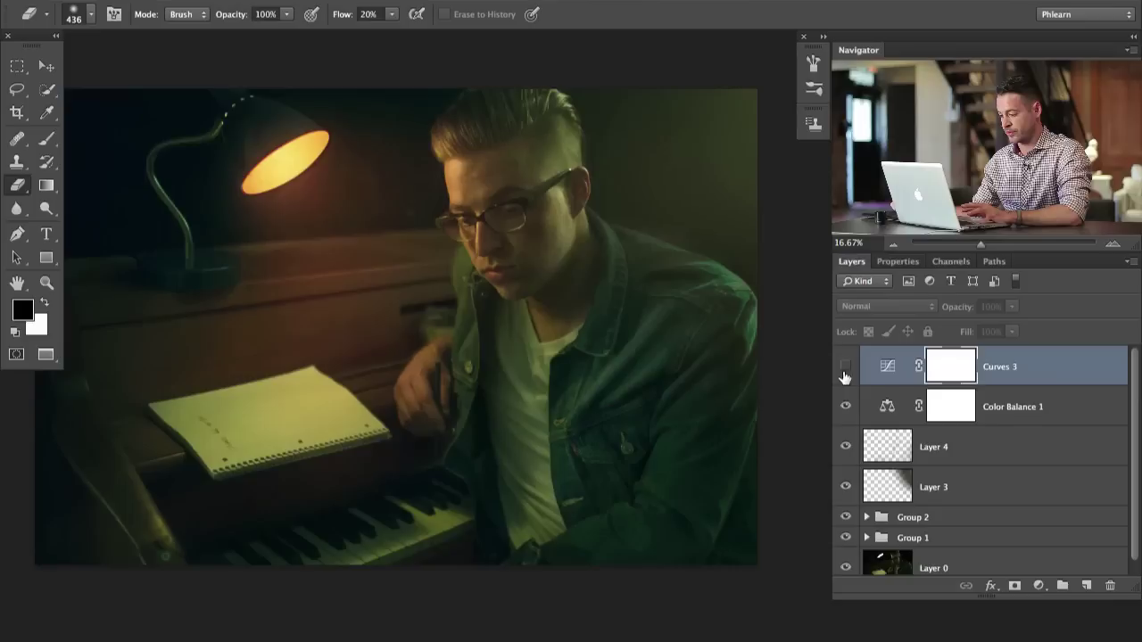
click(845, 366)
click(845, 366)
click(844, 366)
click(845, 366)
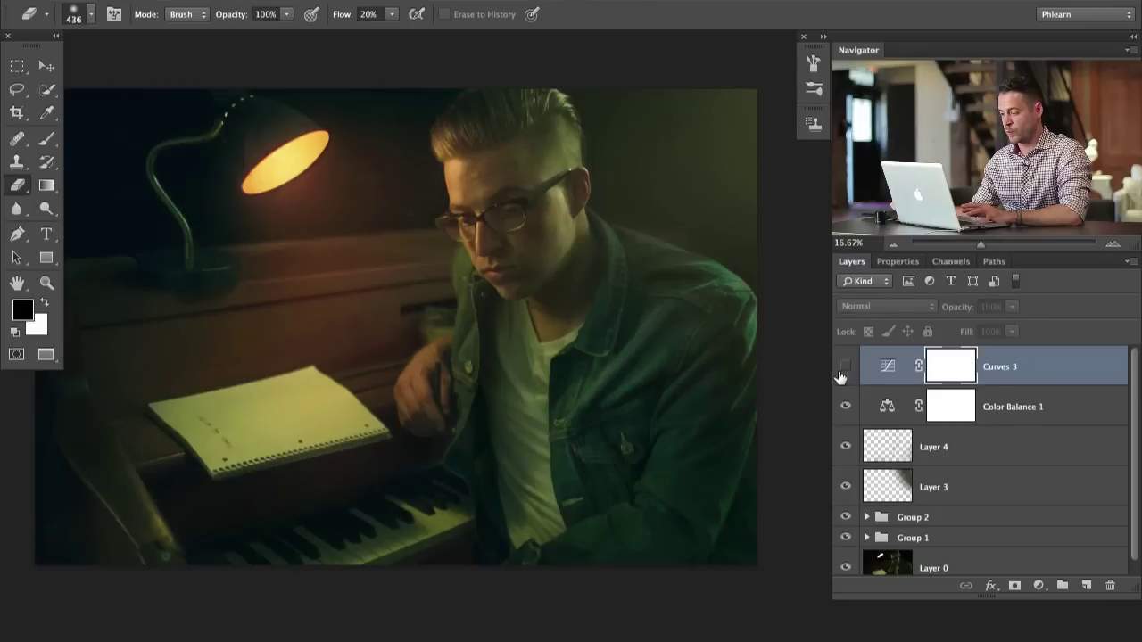
click(845, 367)
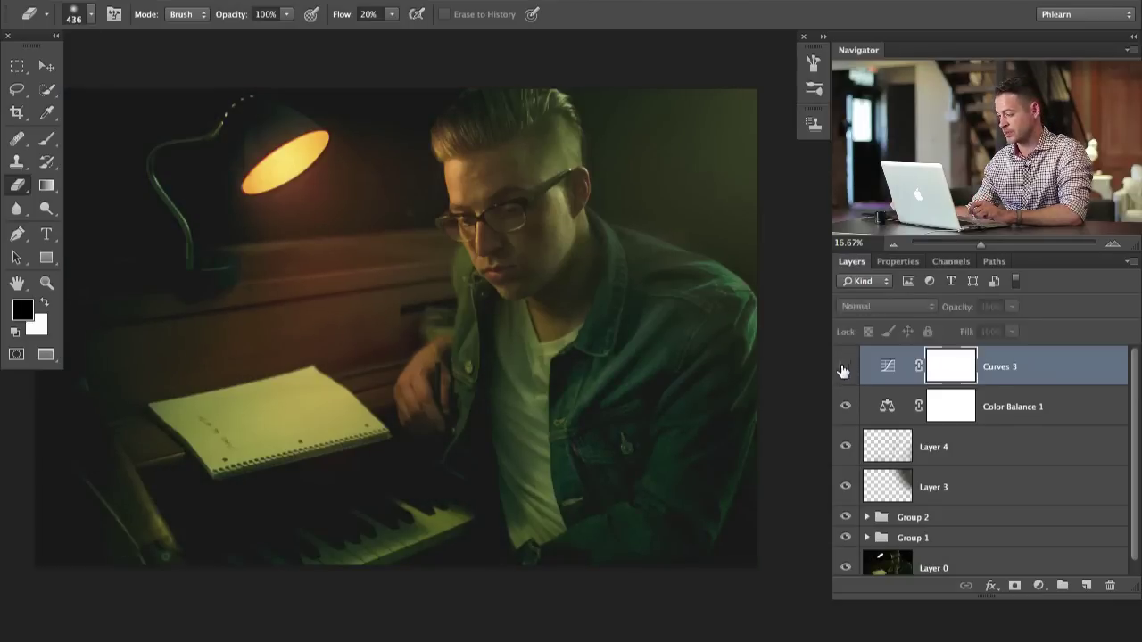
click(845, 367)
click(845, 366)
click(845, 366)
click(845, 366)
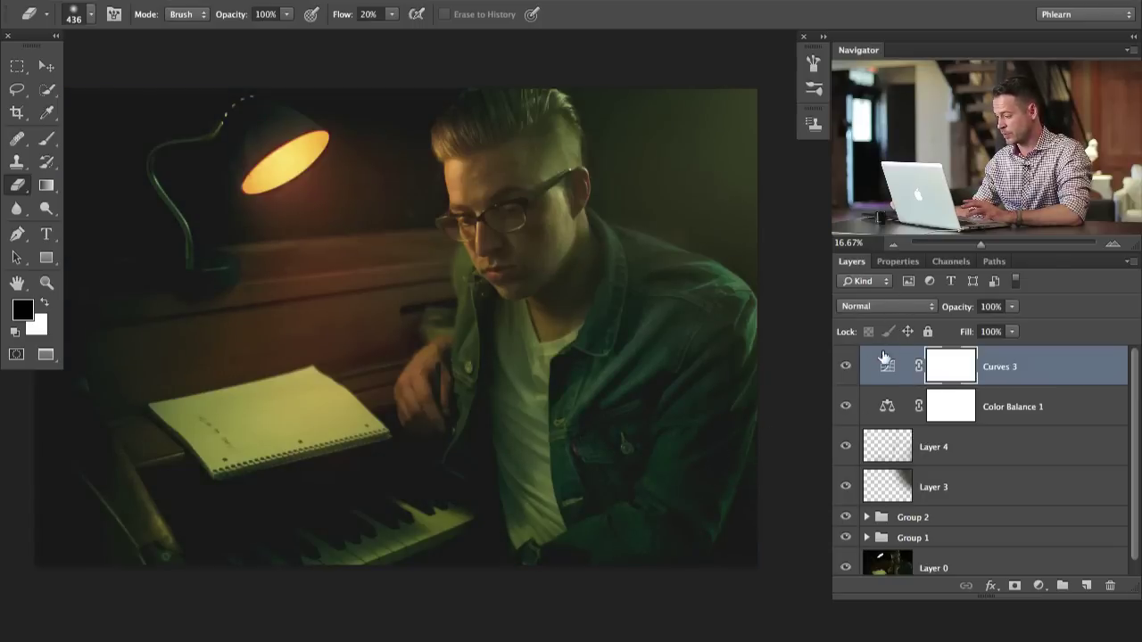
click(845, 367)
click(845, 366)
click(845, 367)
click(845, 367)
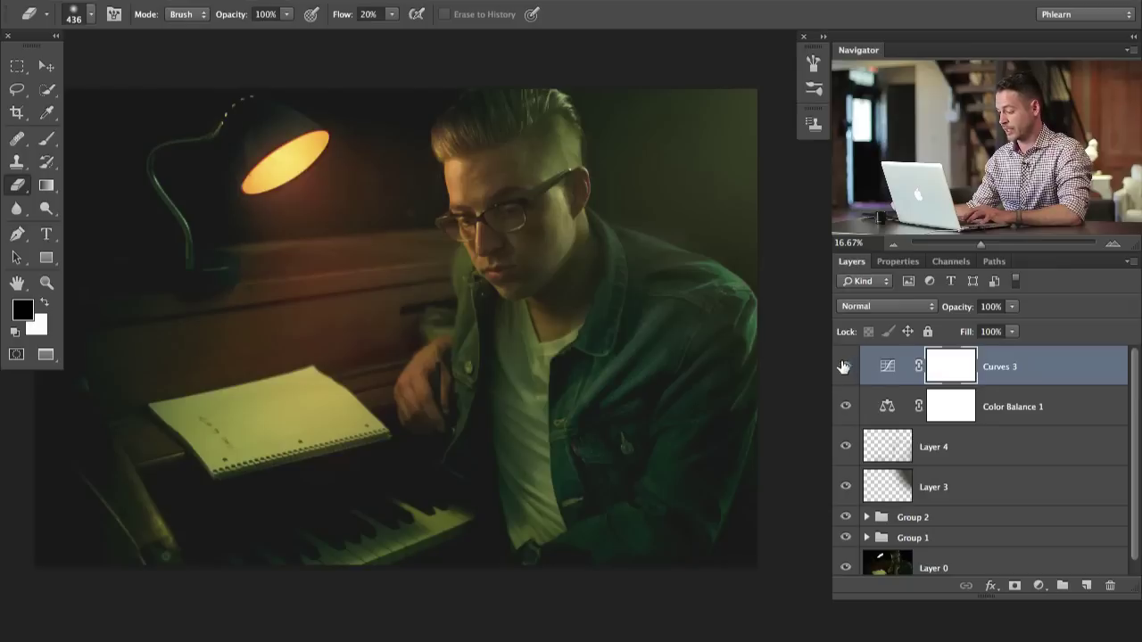
click(845, 367)
click(845, 367)
click(845, 366)
click(845, 367)
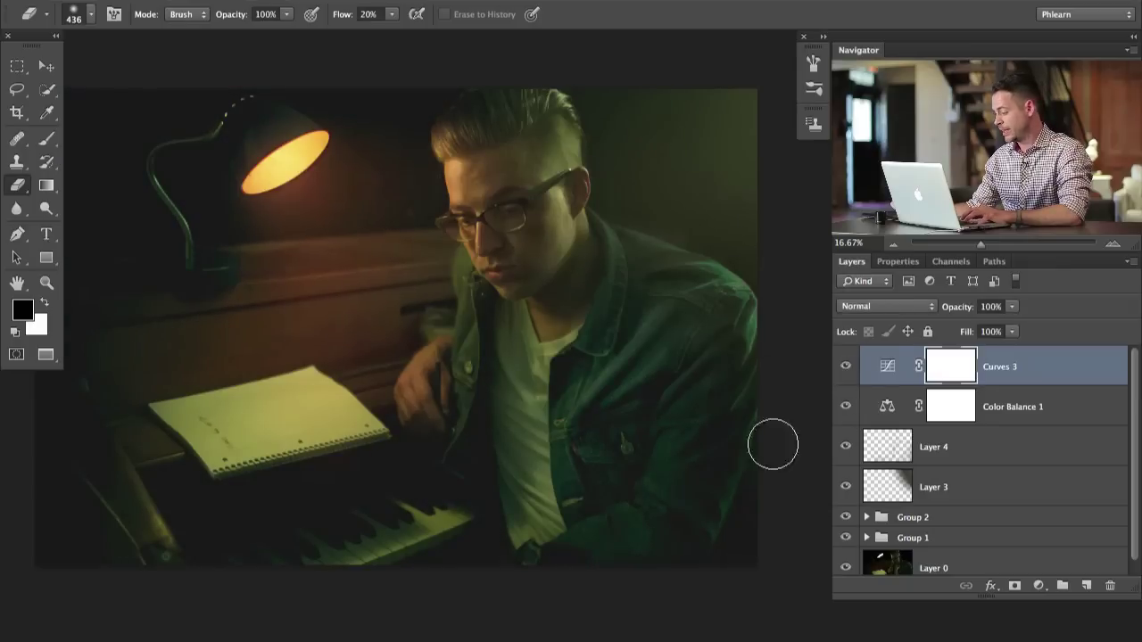
Add a Solid Color fill layer in blue #2a437e above Curves 3 and set its blend mode to Lighten
click(1086, 586)
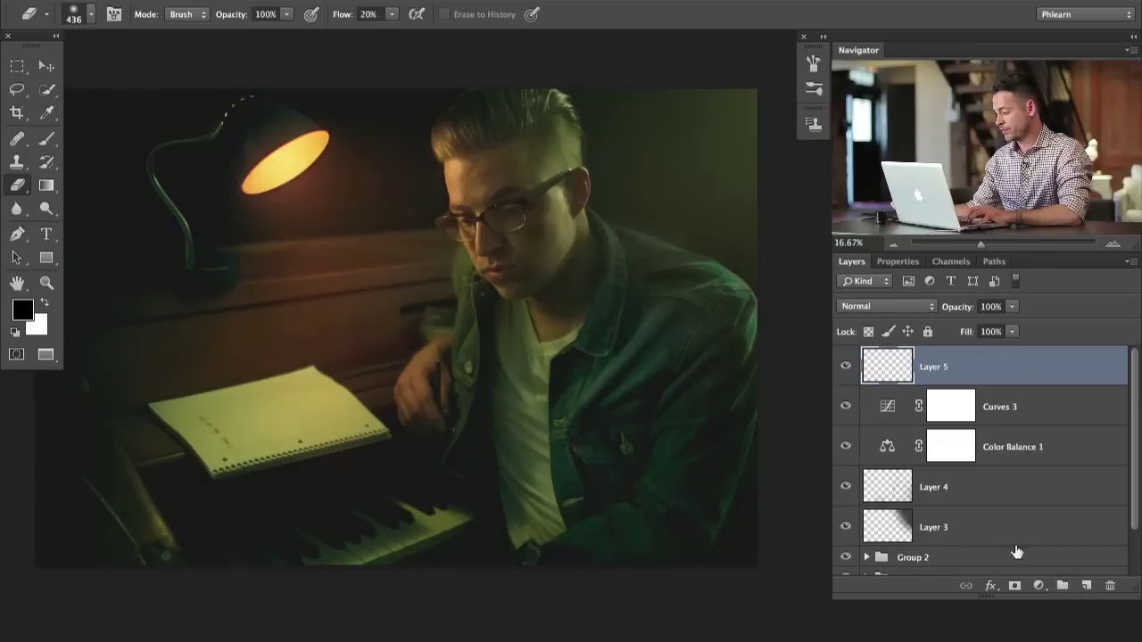
key(ctrl+z)
click(1038, 586)
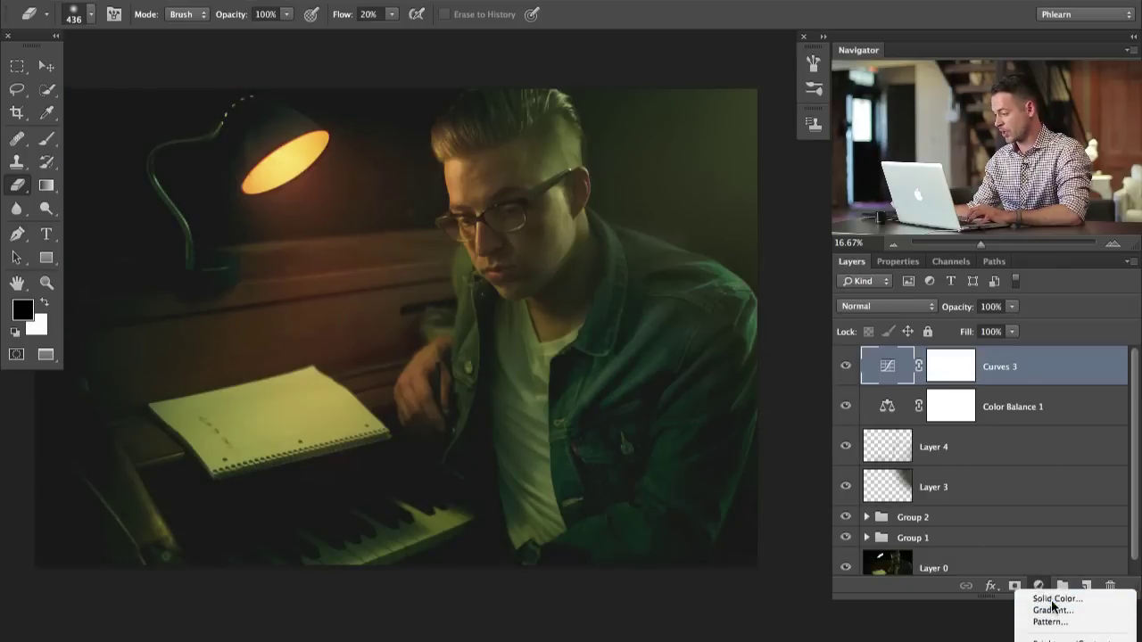
click(1051, 598)
drag(581, 249, 580, 269)
click(485, 296)
click(741, 171)
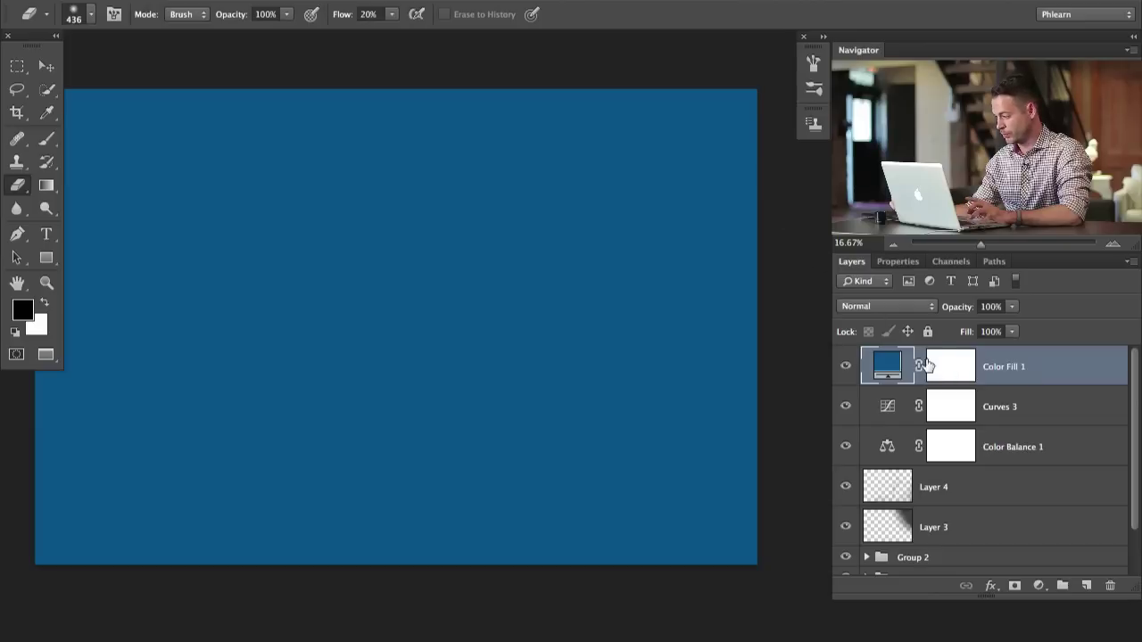
click(908, 308)
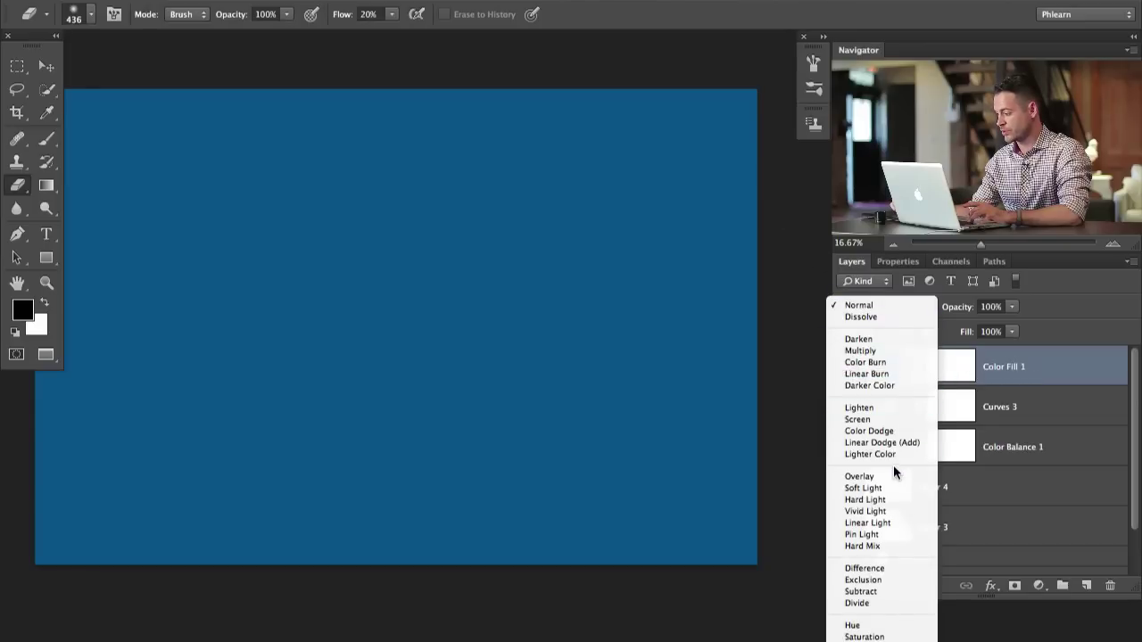
click(893, 407)
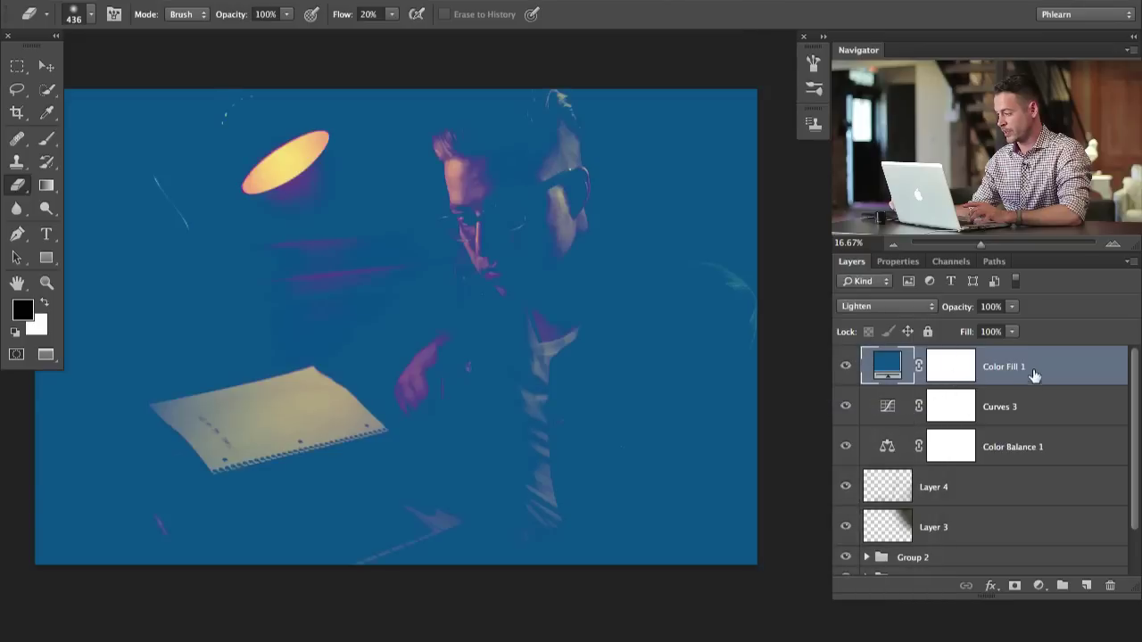
Reopen the color of Color Fill 1, test grey, bright blue #004eff and black, and darken it to #131721
drag(480, 365, 508, 350)
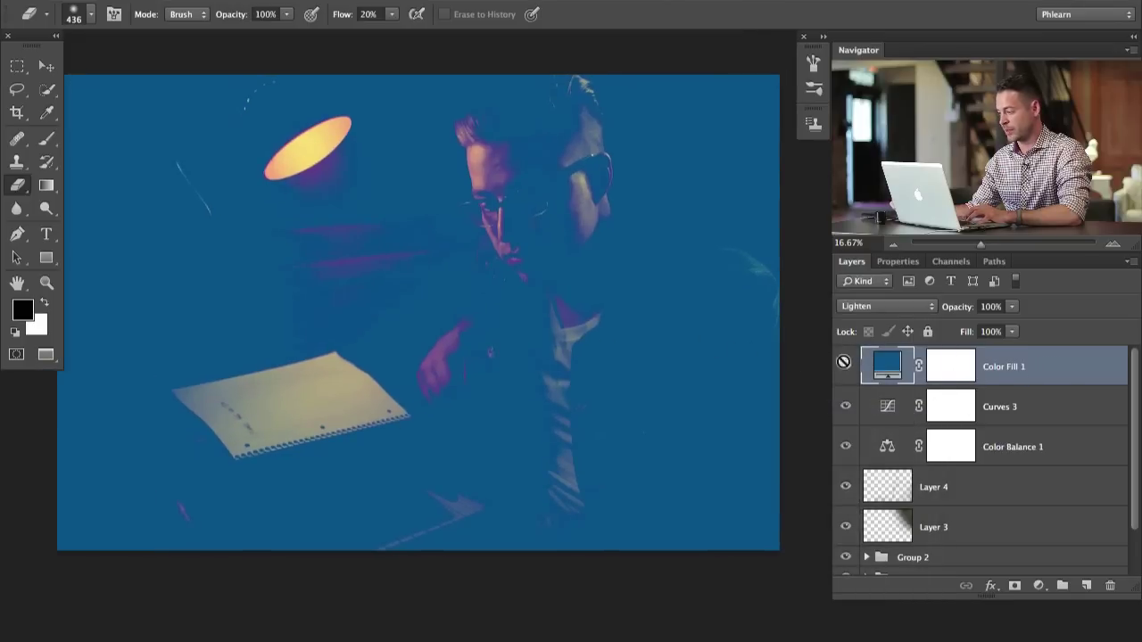
double_click(894, 368)
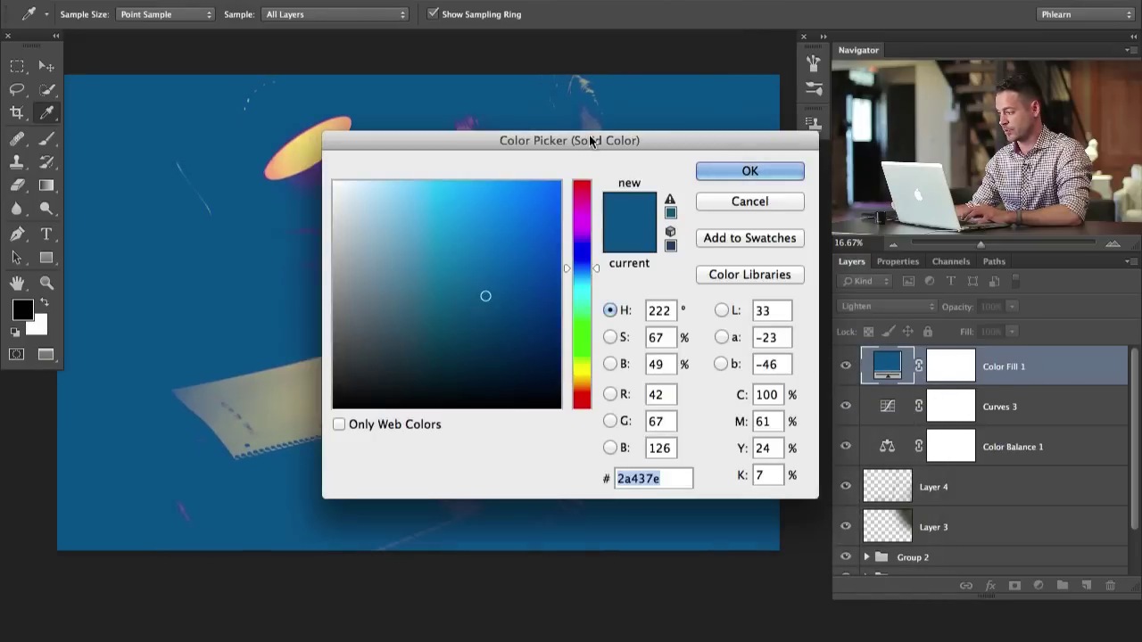
drag(591, 135, 901, 283)
mouse_move(787, 446)
mouse_down()
mouse_move(775, 482)
mouse_move(789, 508)
mouse_move(749, 510)
mouse_move(801, 512)
mouse_move(752, 518)
mouse_up()
mouse_move(765, 416)
mouse_down()
mouse_move(601, 396)
mouse_move(868, 402)
mouse_move(755, 492)
mouse_move(765, 529)
mouse_move(746, 338)
mouse_move(637, 403)
mouse_move(864, 420)
mouse_up()
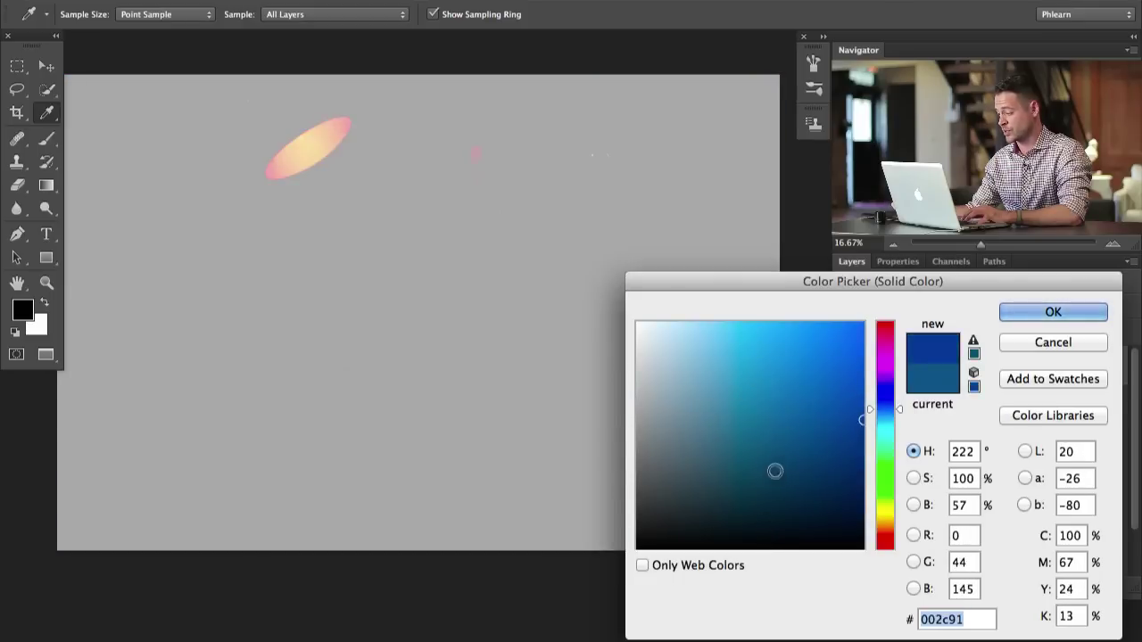
mouse_move(774, 471)
mouse_down()
mouse_move(770, 538)
mouse_move(755, 320)
mouse_move(864, 321)
mouse_up()
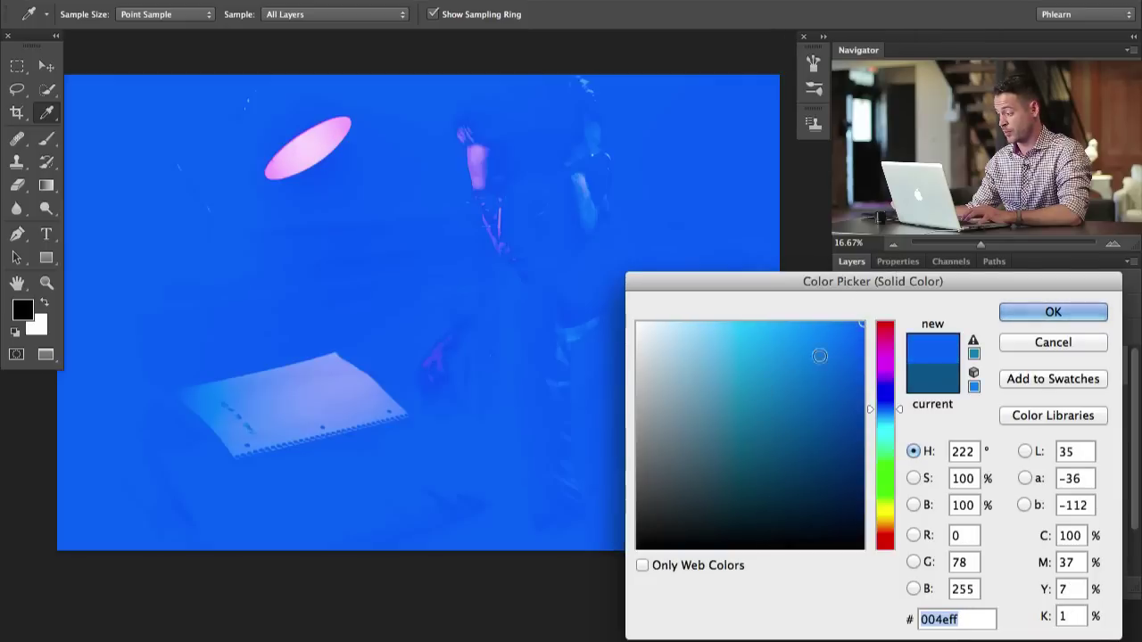
drag(820, 356, 604, 276)
drag(695, 348, 574, 577)
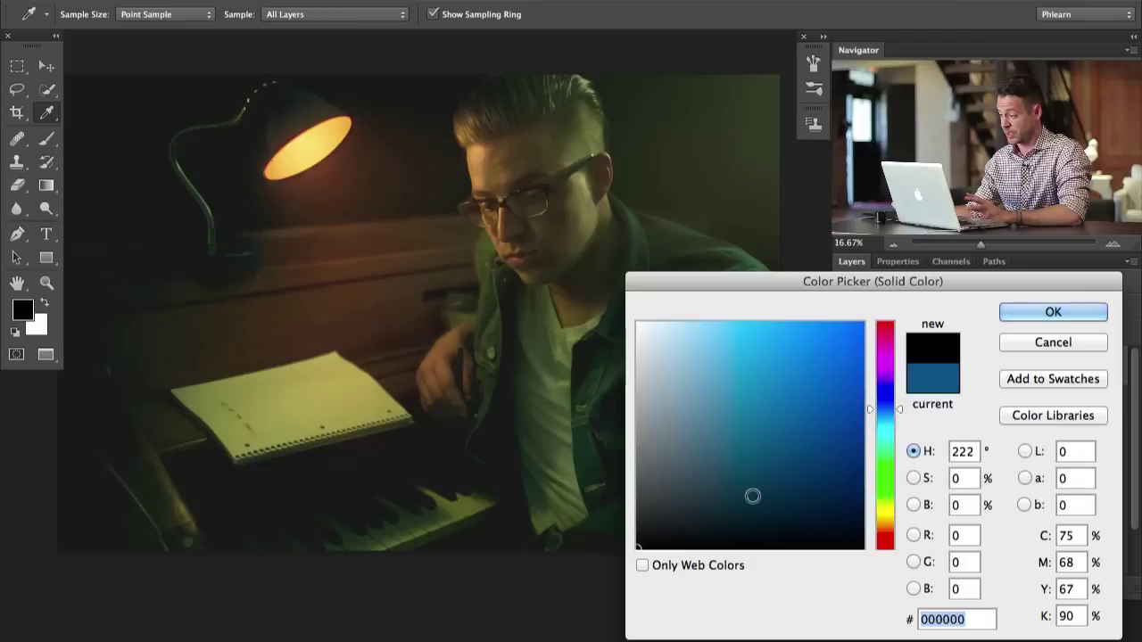
drag(757, 496, 912, 589)
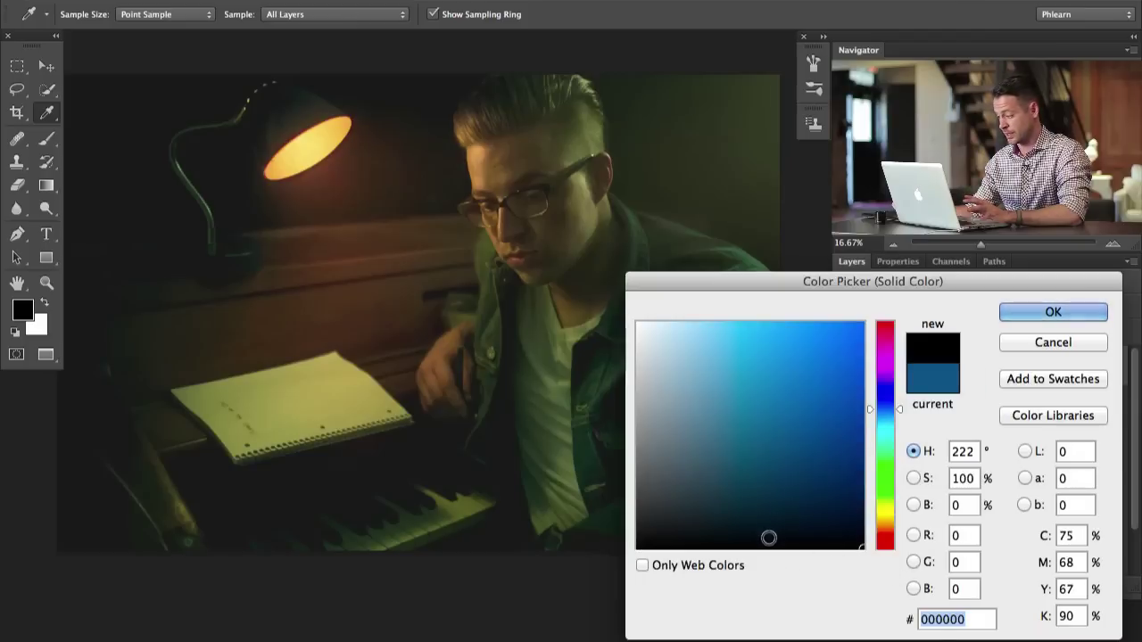
drag(769, 538, 731, 519)
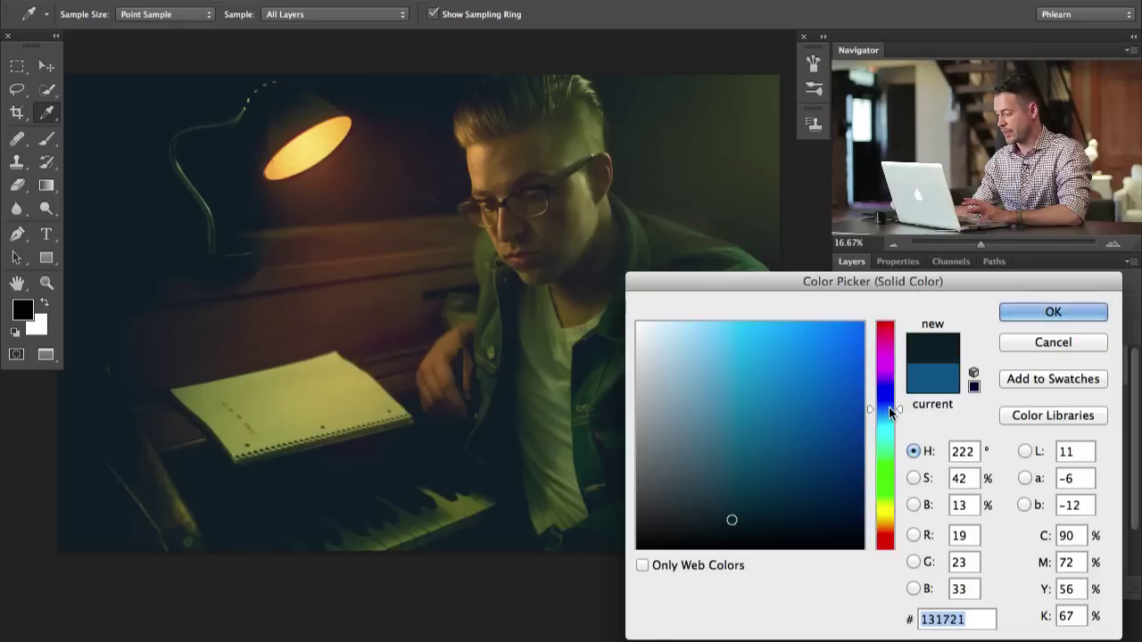
Shift the fill color's hue to 236°, fine-tune it to dark blue #121323, and accept the color
mouse_move(889, 407)
mouse_down()
mouse_move(887, 429)
mouse_move(886, 403)
mouse_up()
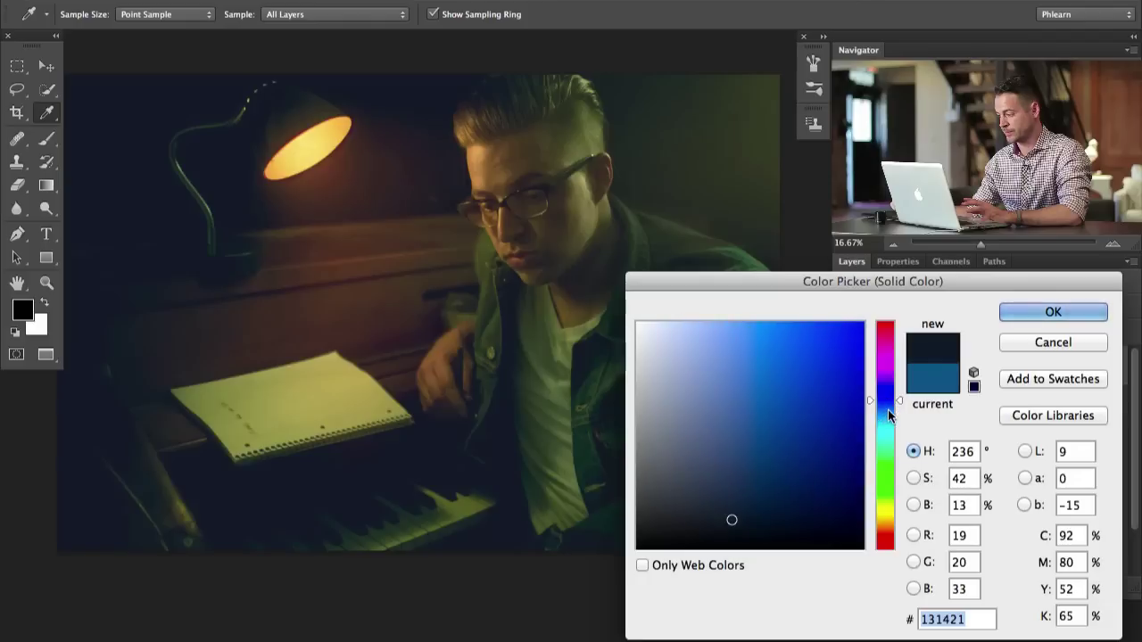
mouse_move(759, 521)
mouse_down()
mouse_move(747, 524)
mouse_move(752, 512)
mouse_up()
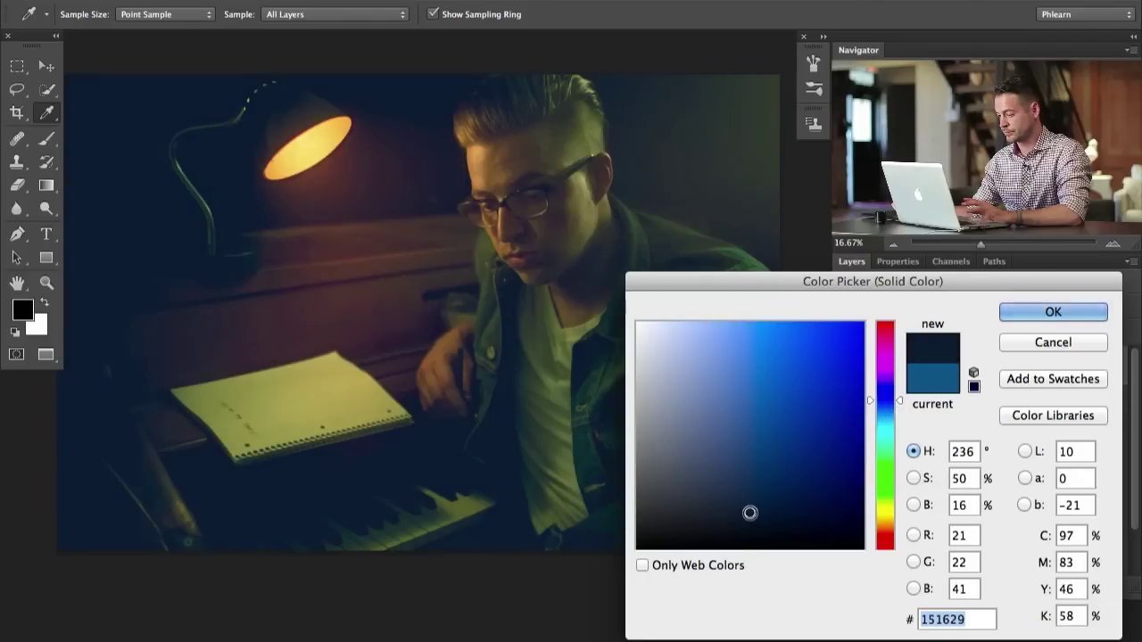
click(751, 524)
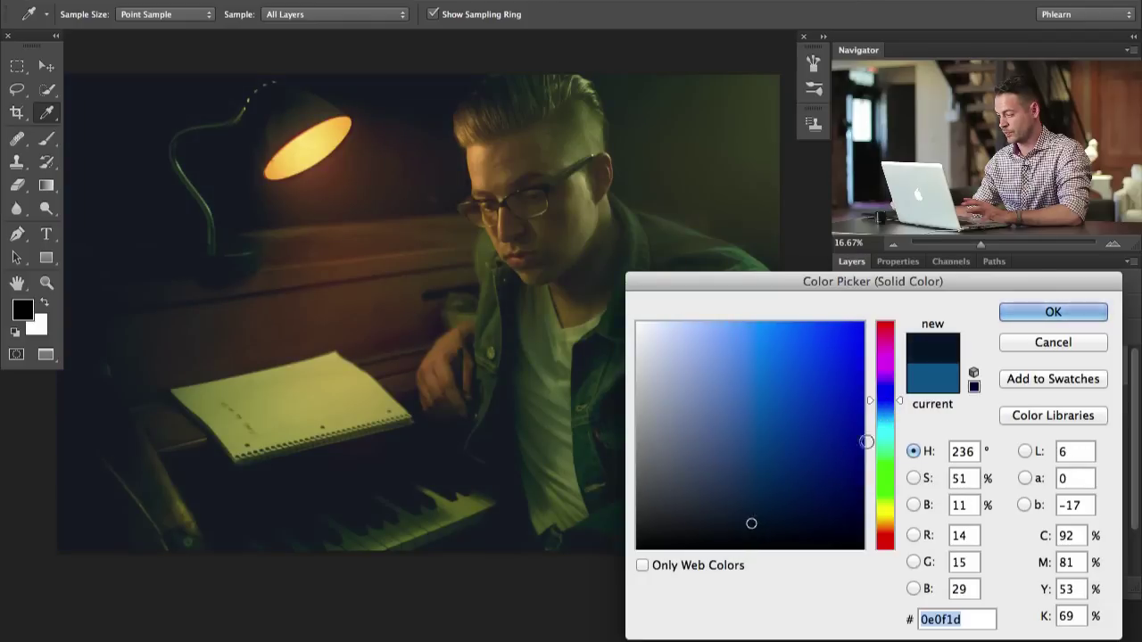
drag(753, 518, 748, 517)
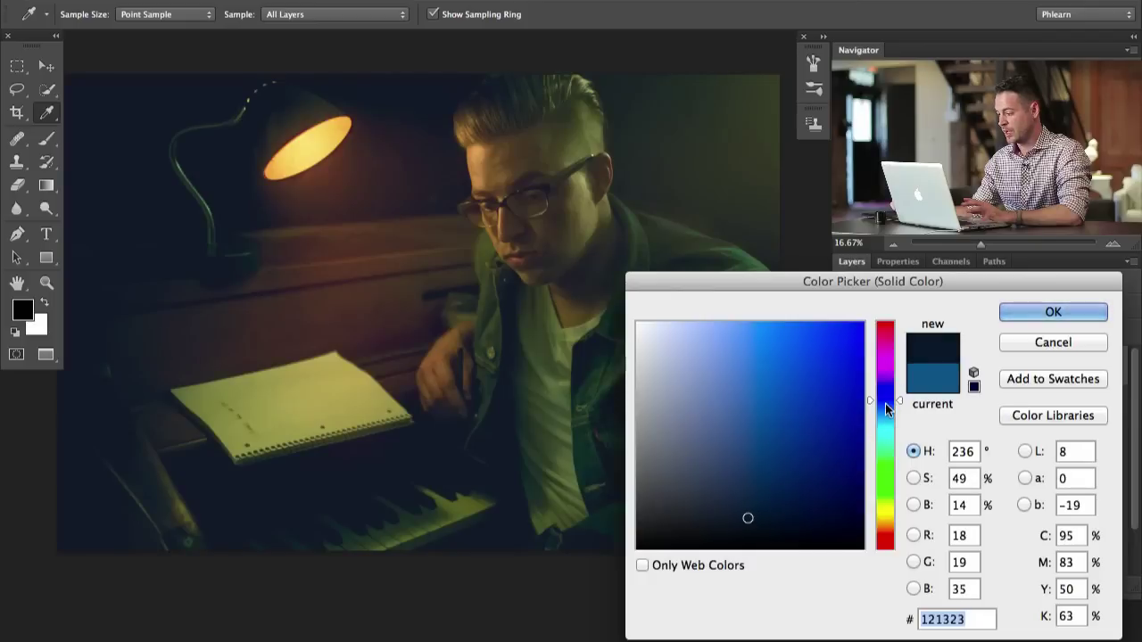
drag(885, 403, 886, 403)
click(1023, 307)
key(e)
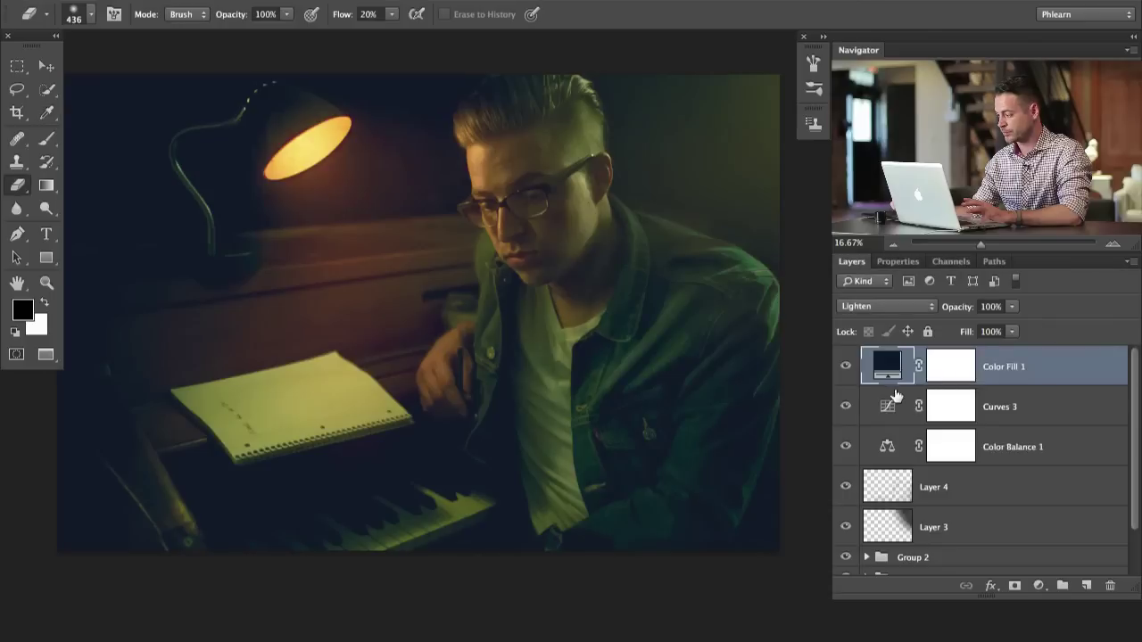
Check the photo with and without Color Fill 1 and Curves 3, and lower the color fill's opacity to 72%
click(847, 369)
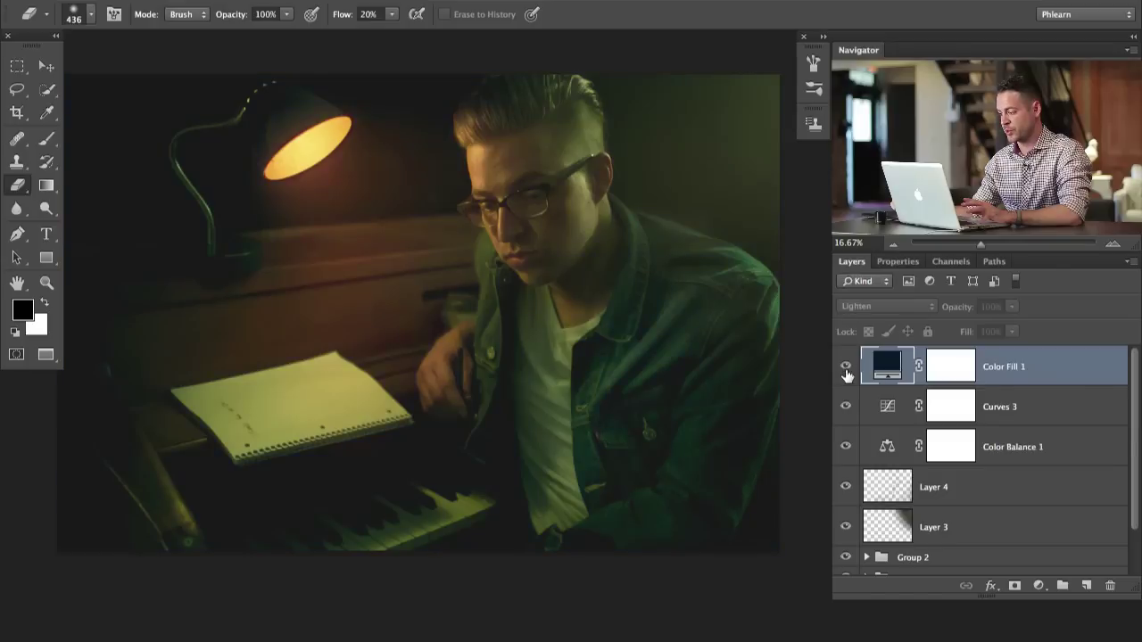
click(846, 370)
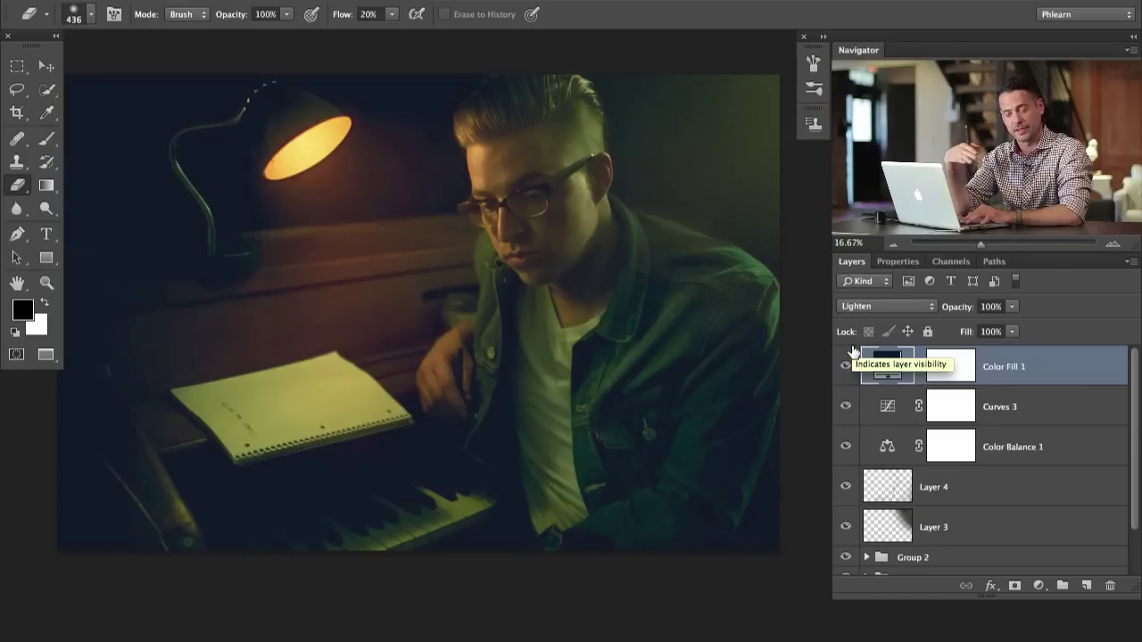
click(847, 410)
click(848, 410)
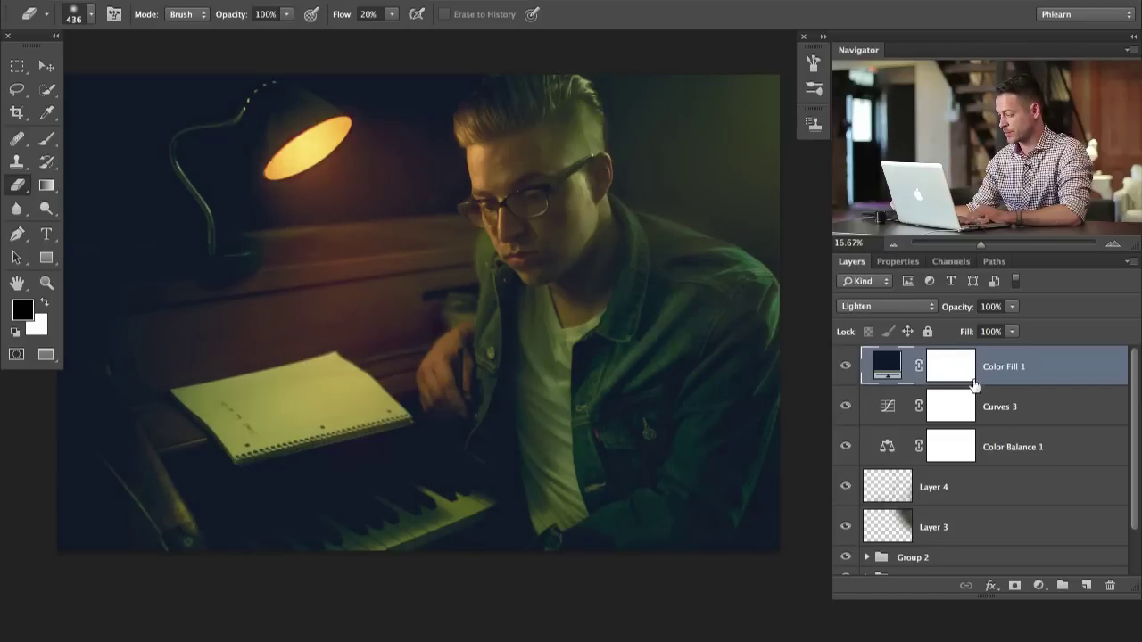
drag(955, 308, 929, 307)
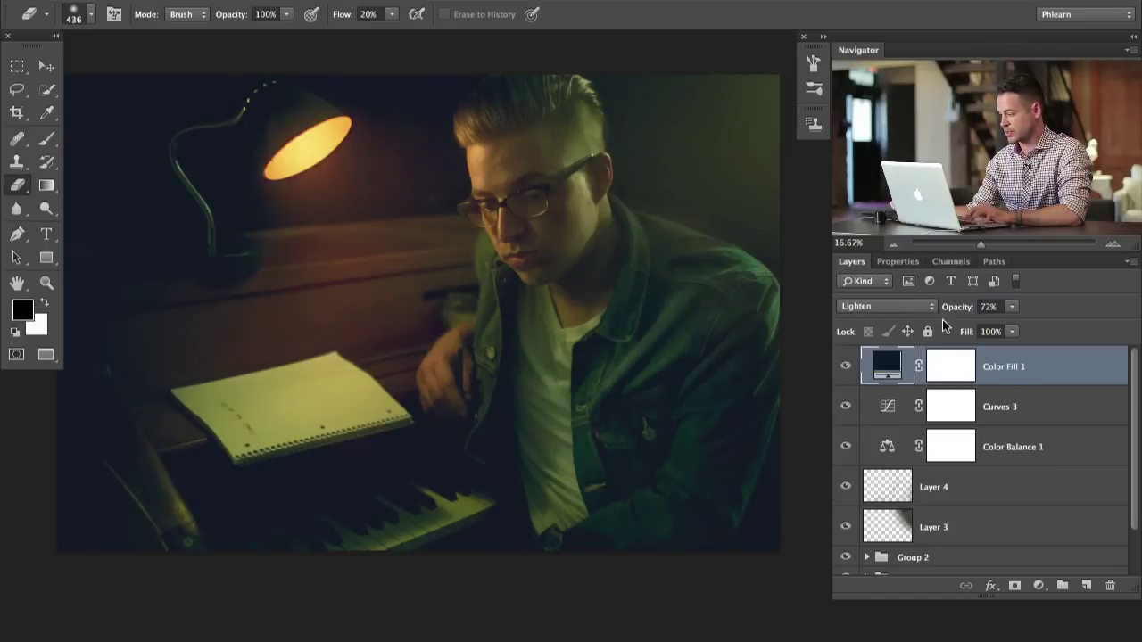
Group Color Fill 1 with Curves 3, and put Color Balance 1, Layer 4 and Layer 3 into a second group
shift+click(1017, 406)
key(ctrl+g)
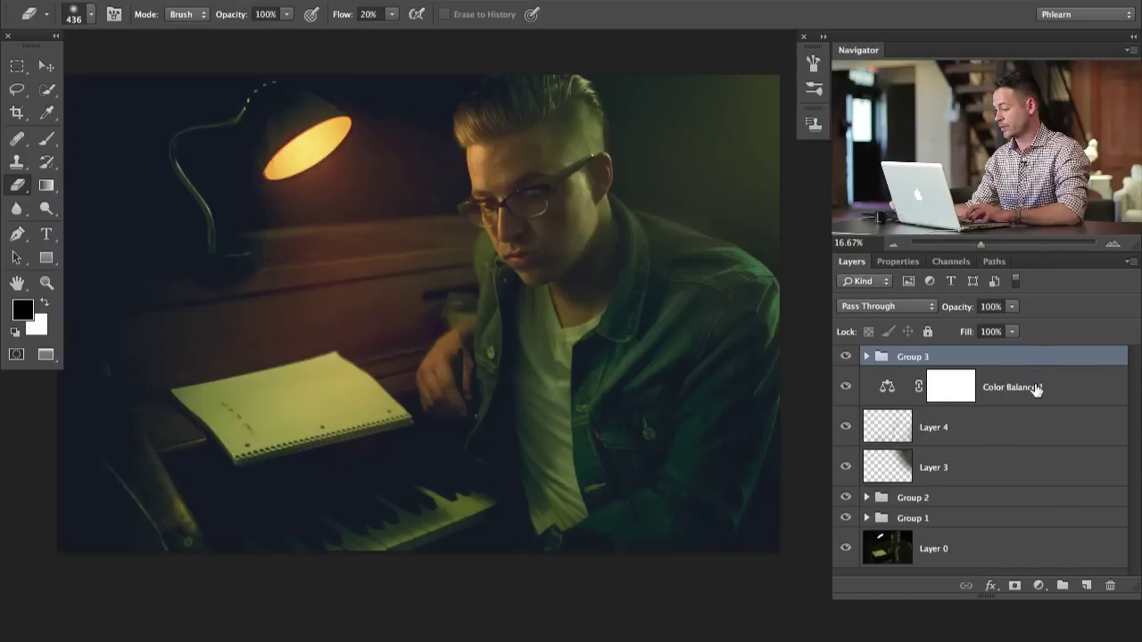
click(1022, 389)
shift+click(1023, 465)
key(ctrl+g)
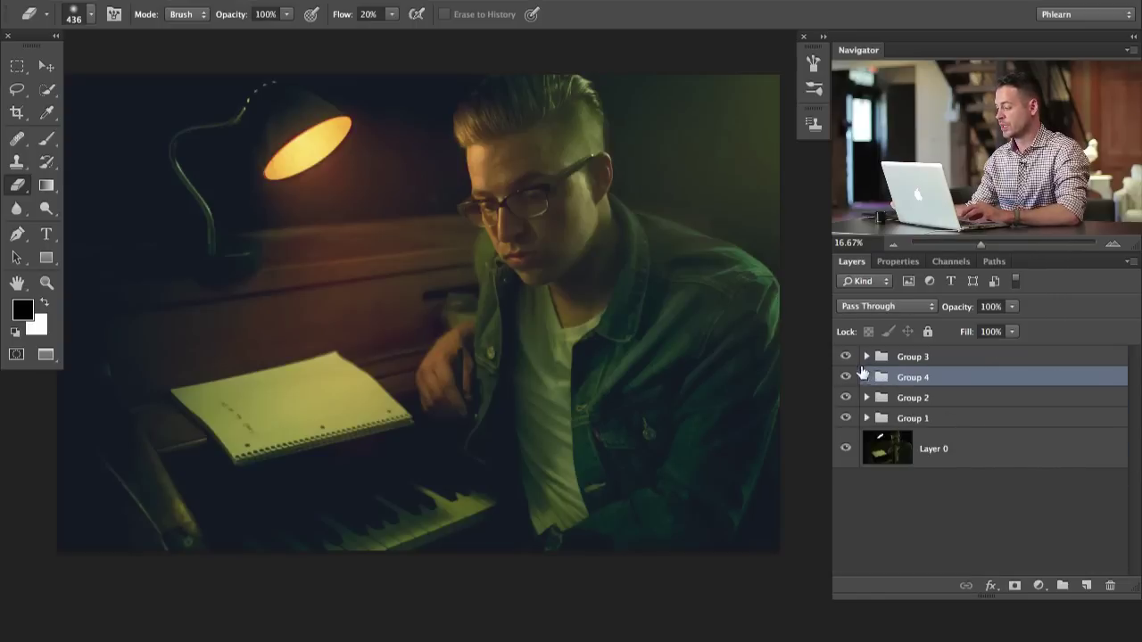
Examine the shadows around the piano keys, hand and jacket up close with and without Group 3
key(ctrl+plus)
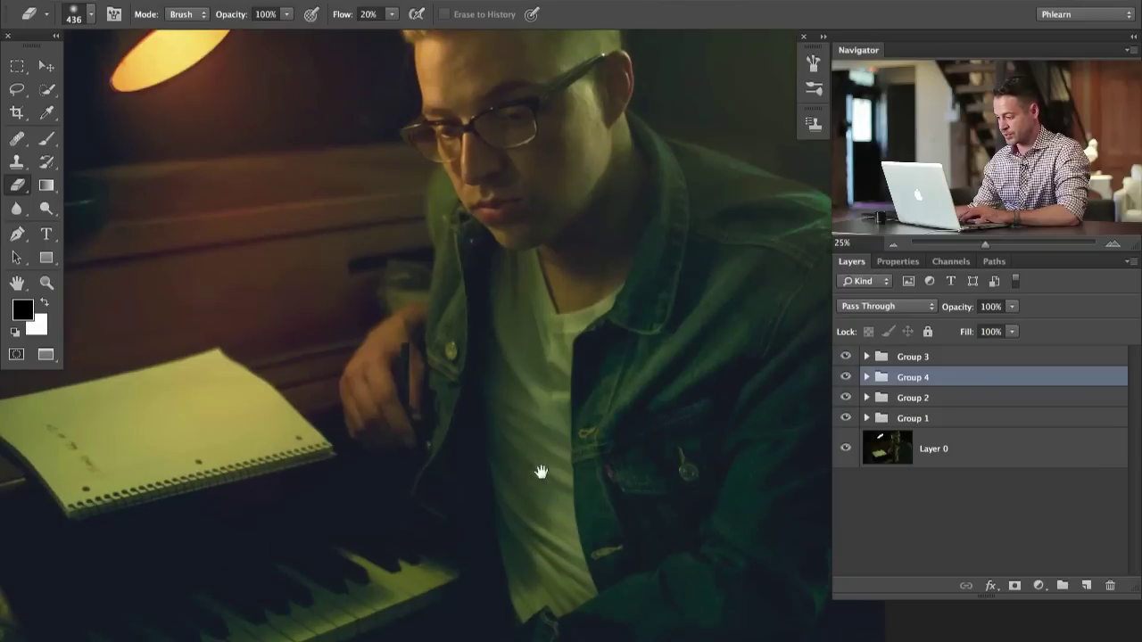
scroll(543, 474, left, 5)
scroll(544, 473, up, 2)
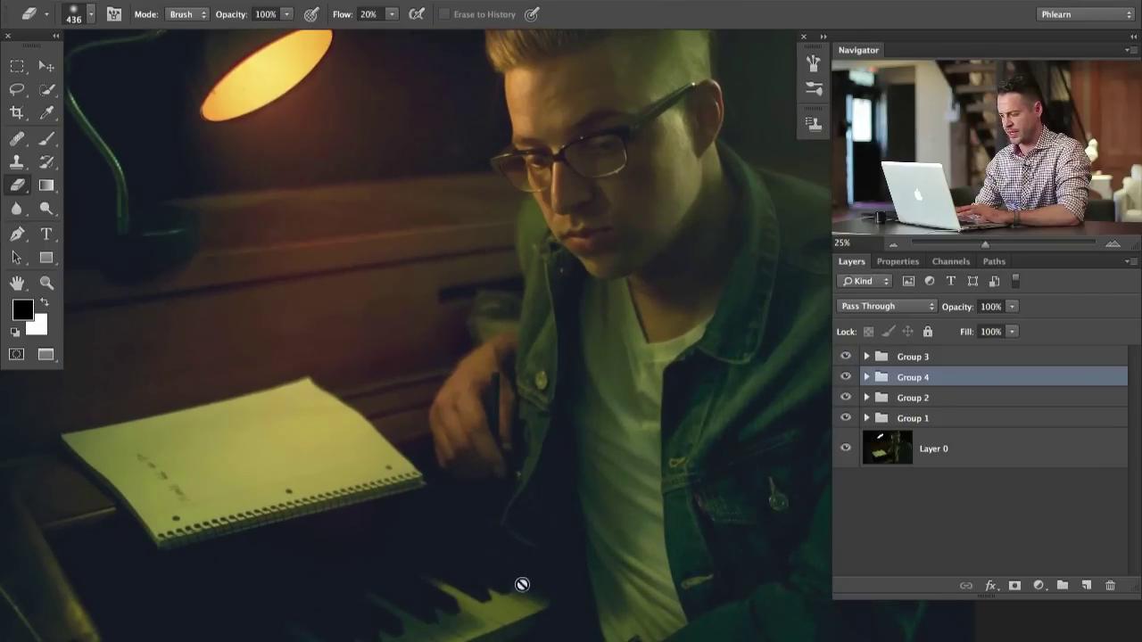
scroll(513, 500, down, 5)
key(ctrl+plus)
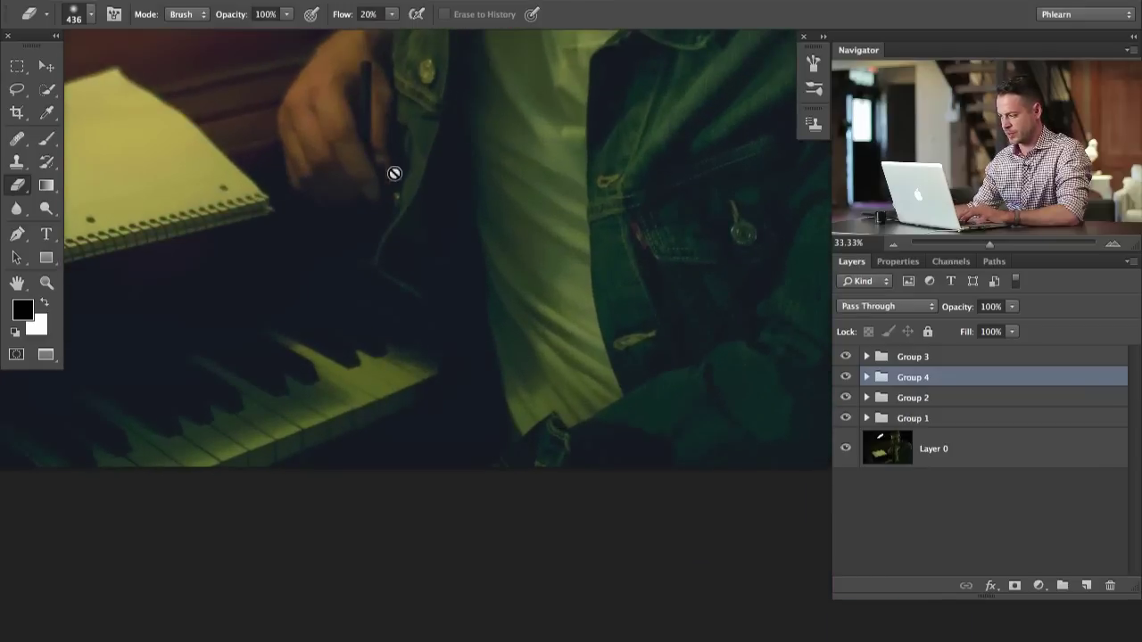
scroll(523, 439, up, 3)
scroll(523, 438, left, 4)
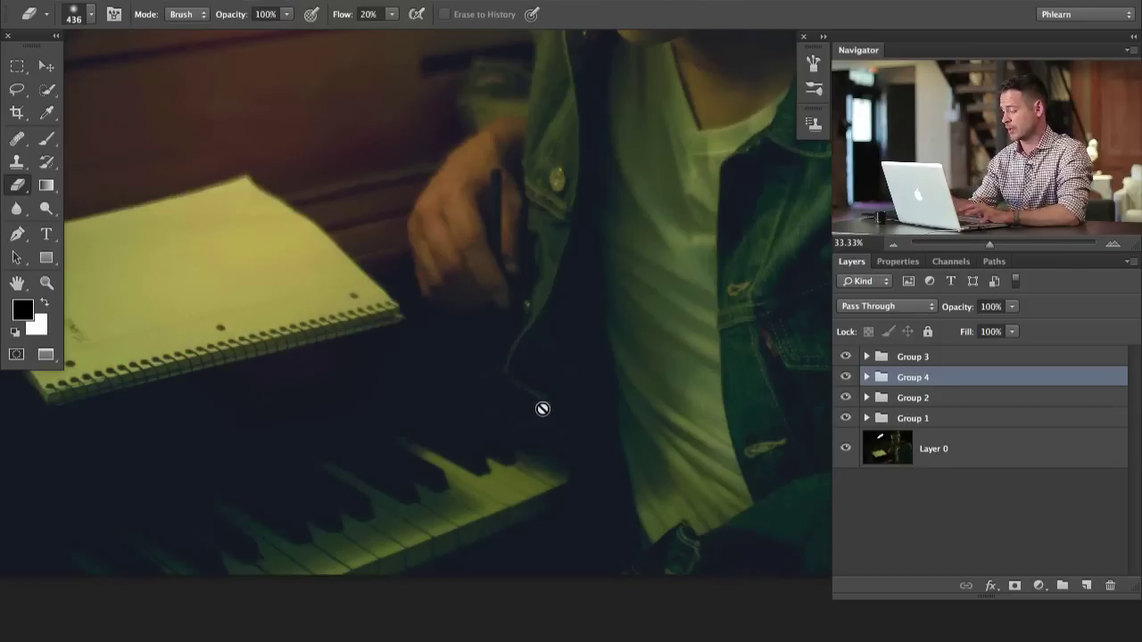
click(846, 356)
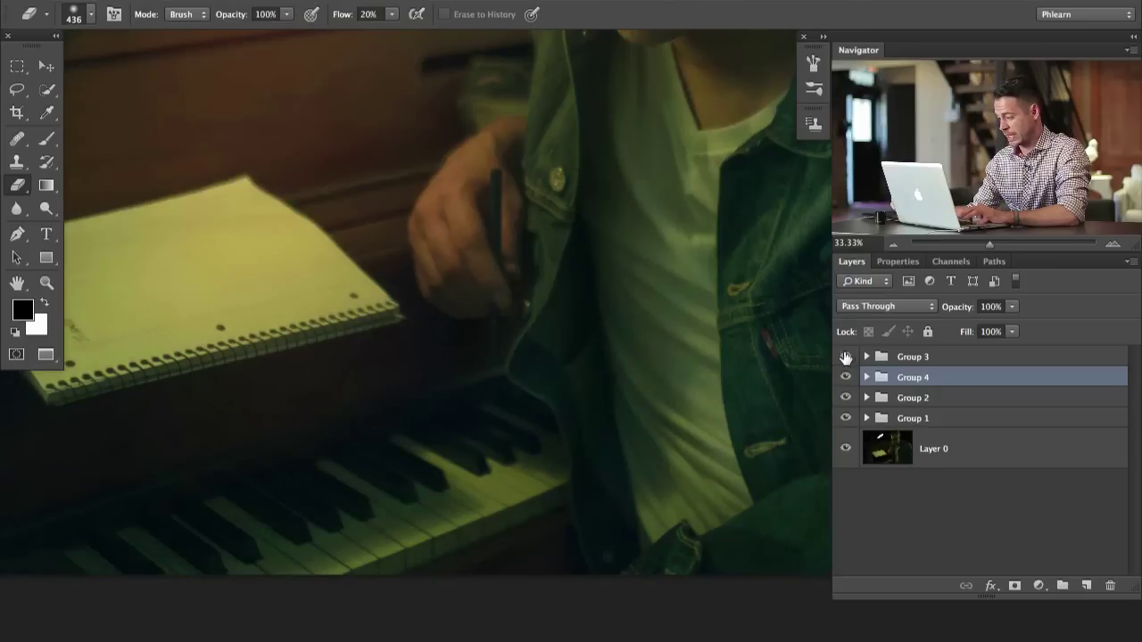
click(845, 357)
click(846, 357)
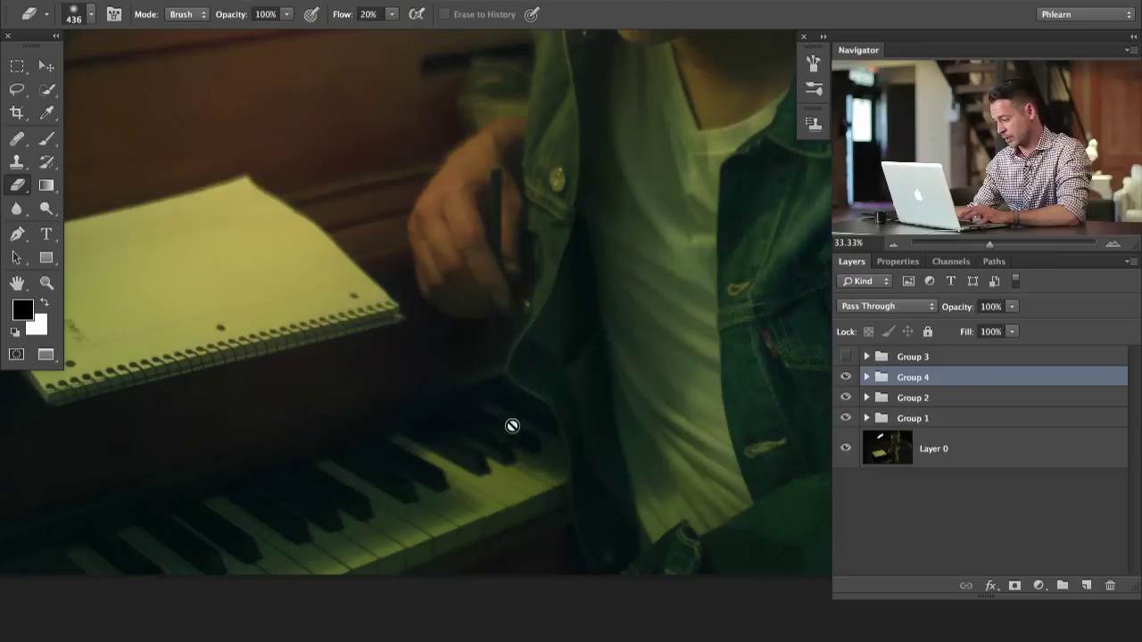
click(844, 357)
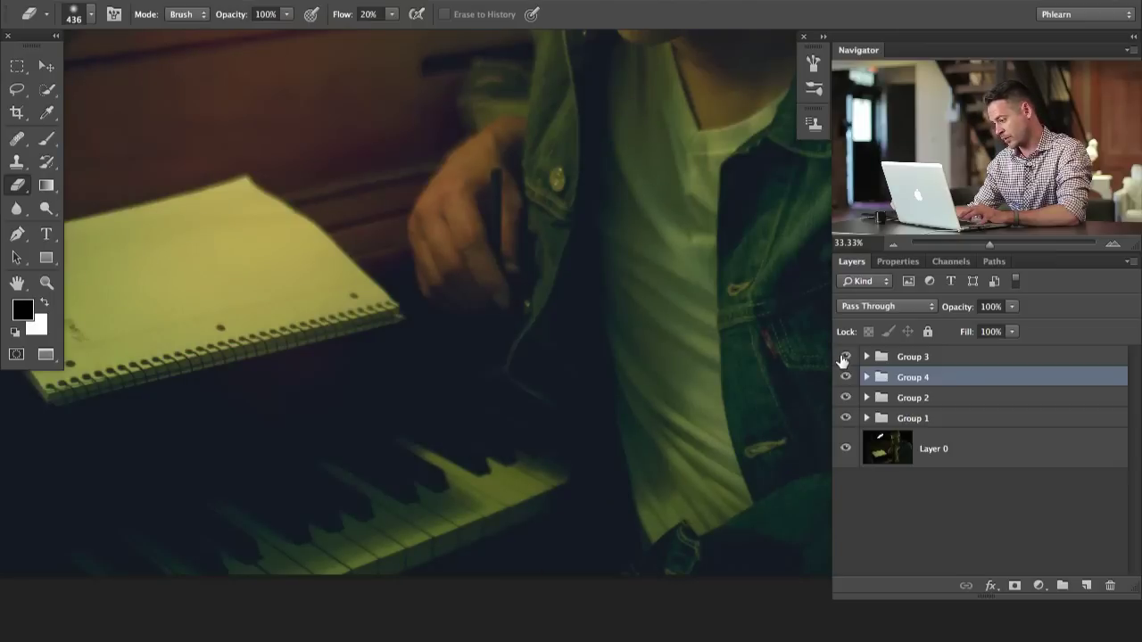
click(845, 357)
click(845, 357)
click(845, 357)
click(845, 357)
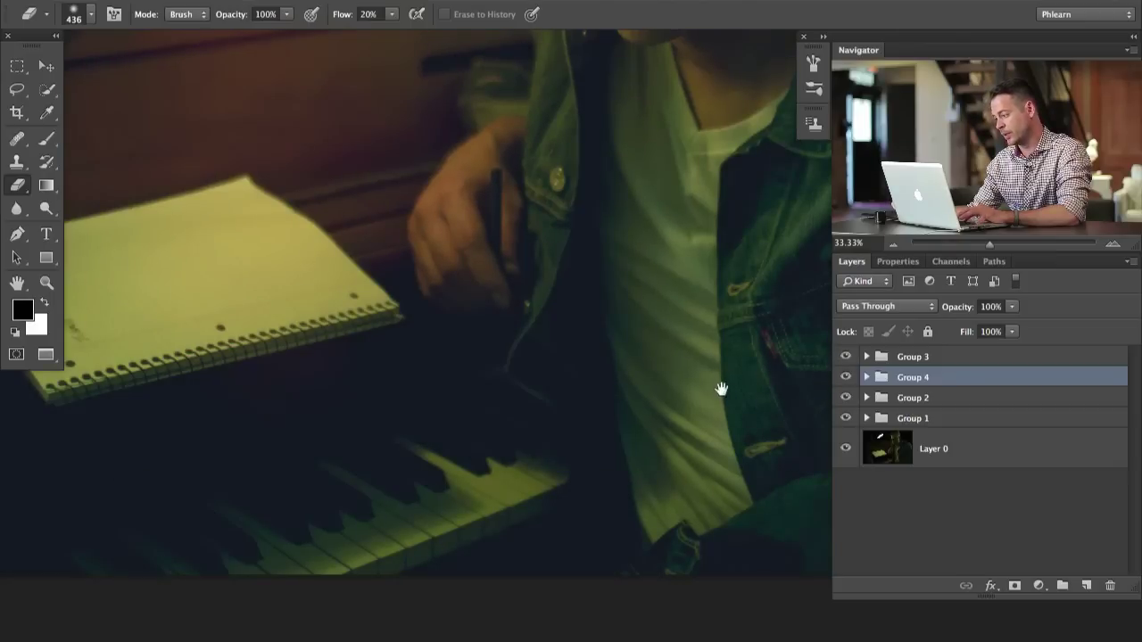
Compare the whole photo with and without Group 3
drag(722, 388, 486, 479)
key(super+minus)
key(super+minus)
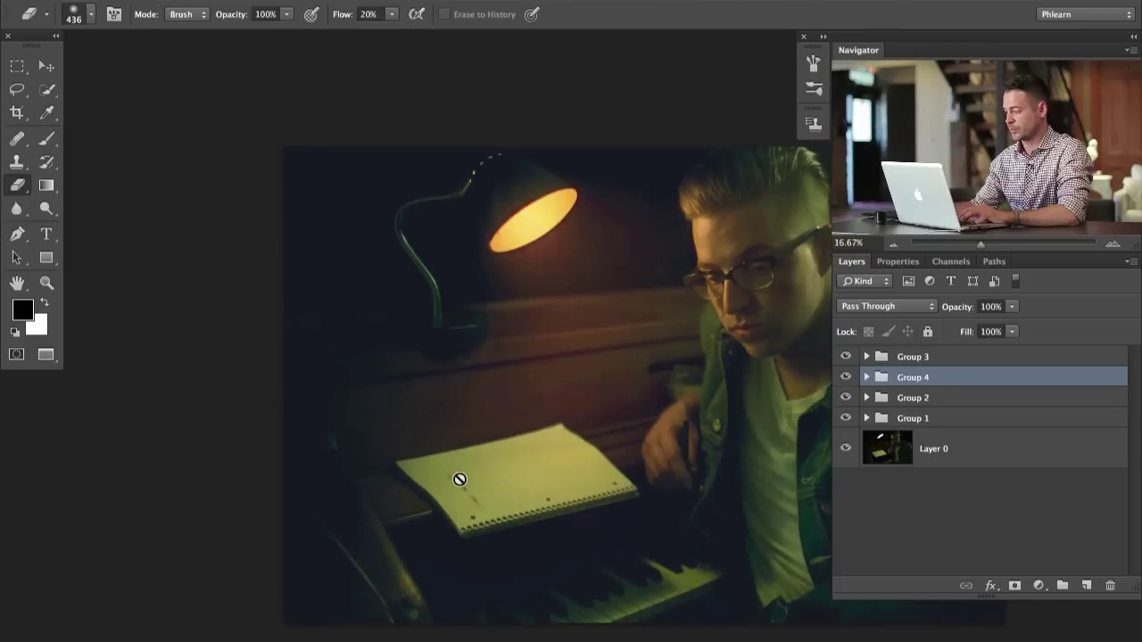
drag(494, 395, 331, 326)
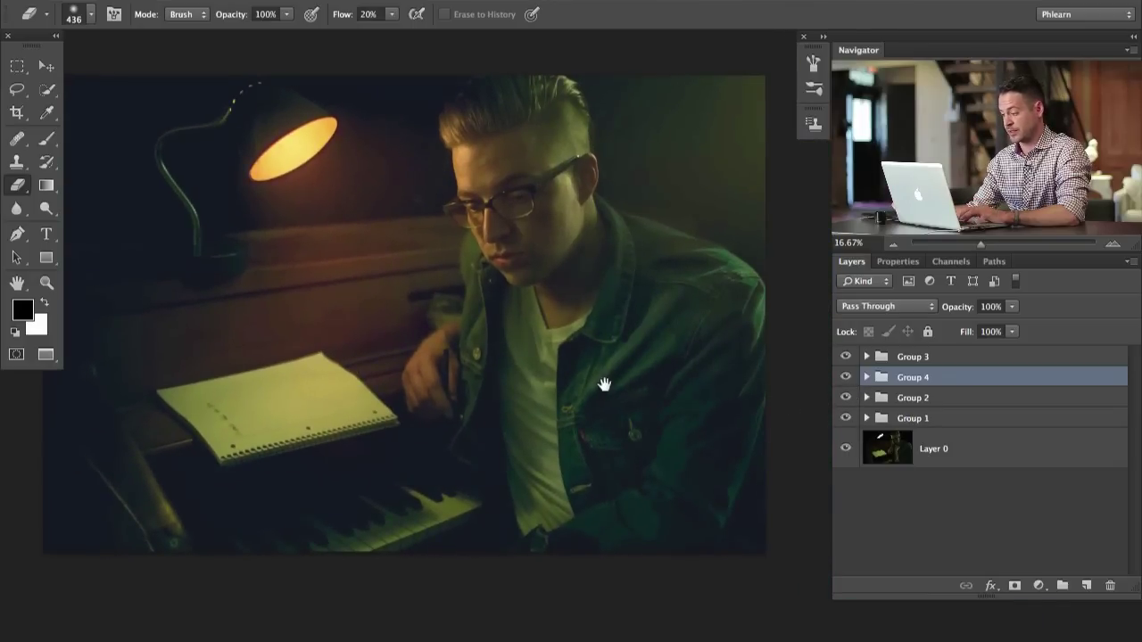
click(845, 357)
click(846, 357)
Stamp all visible layers into a new layer above Group 3, desaturate it, and set its blend mode to Overlay
click(927, 358)
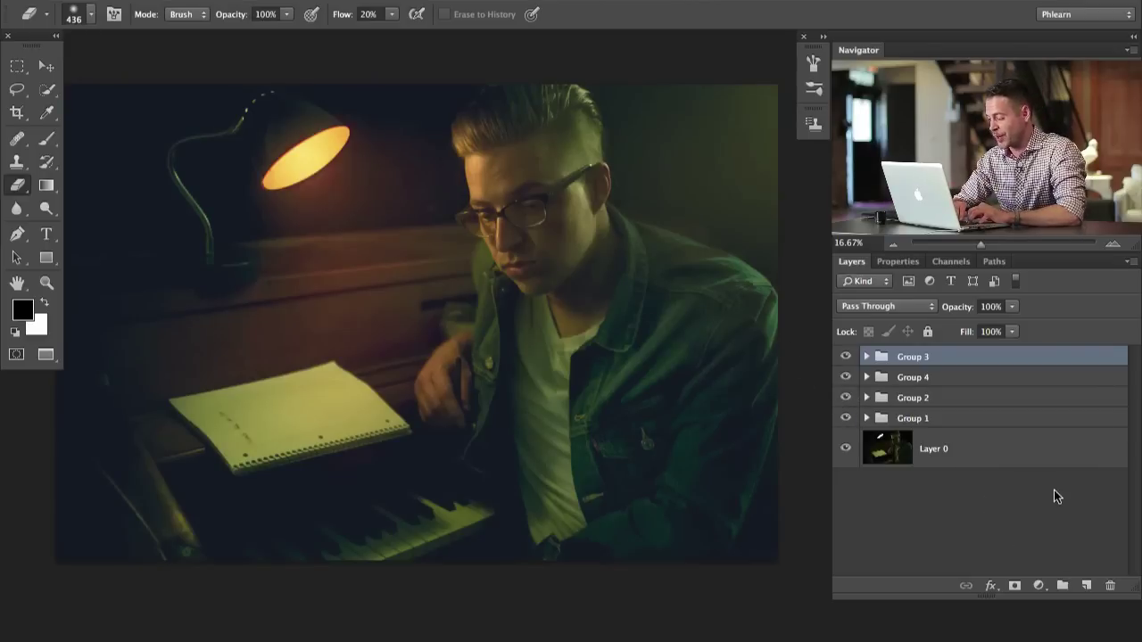
key(ctrl+shift+alt+e)
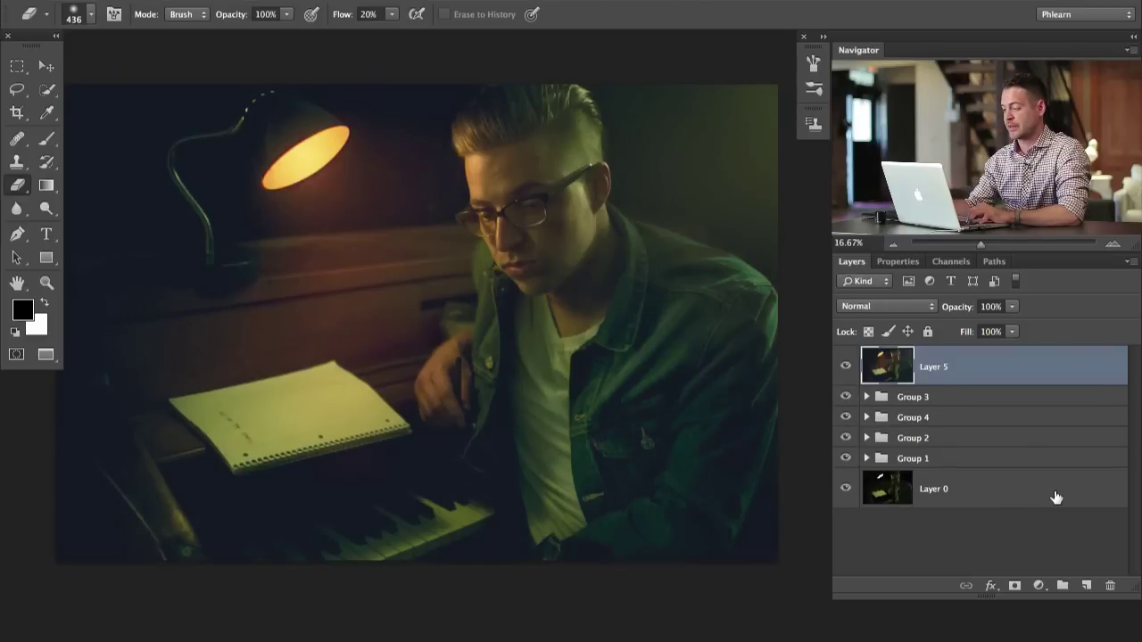
key(ctrl+shift+u)
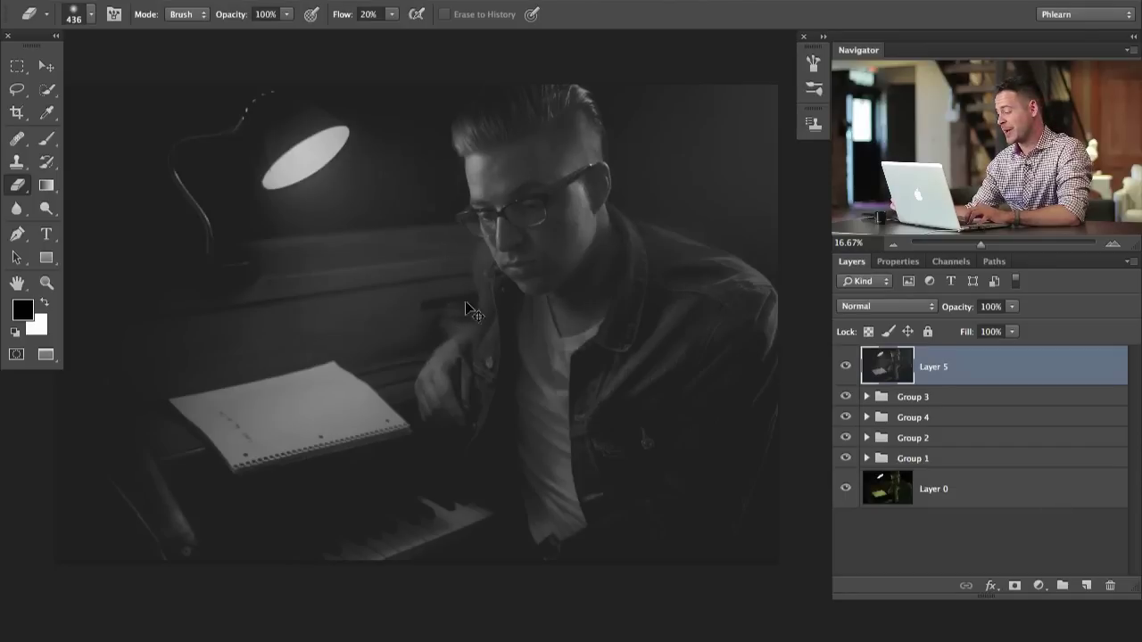
click(869, 310)
click(893, 471)
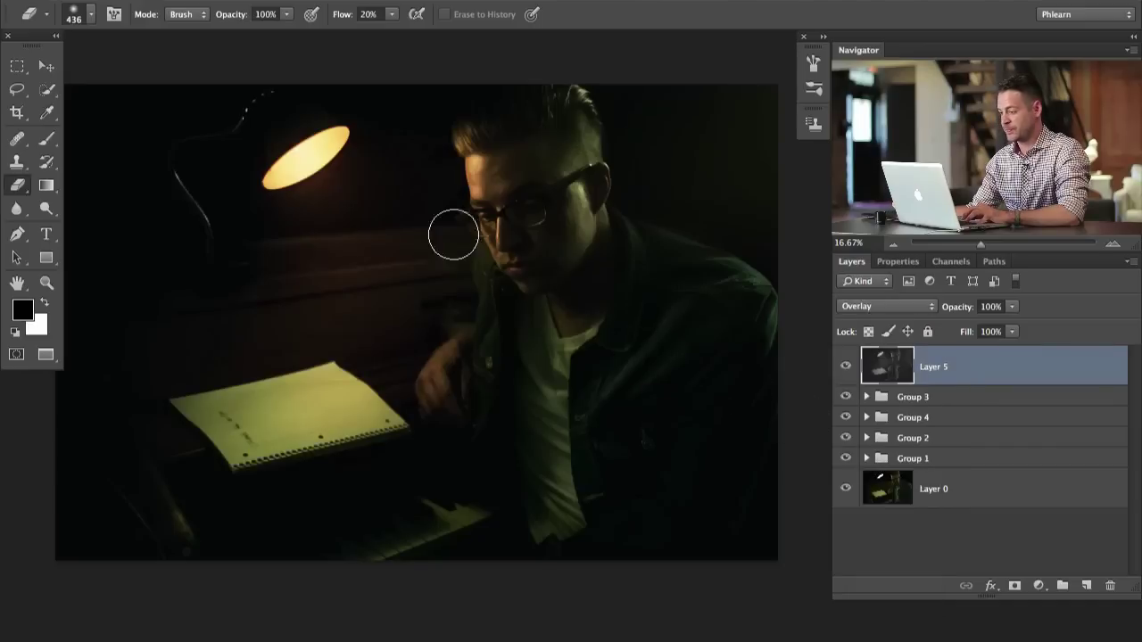
Apply a High Pass filter with a 28.9-pixel radius to the desaturated Layer 5, checking it against the unfiltered preview
click(425, 4)
mouse_move(461, 350)
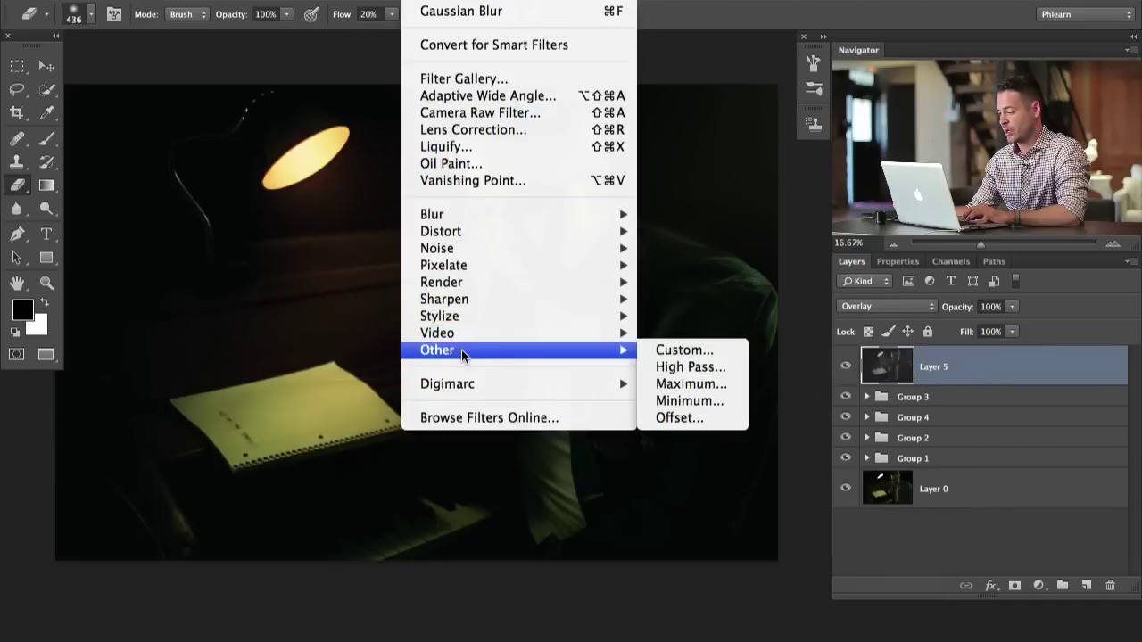
click(711, 378)
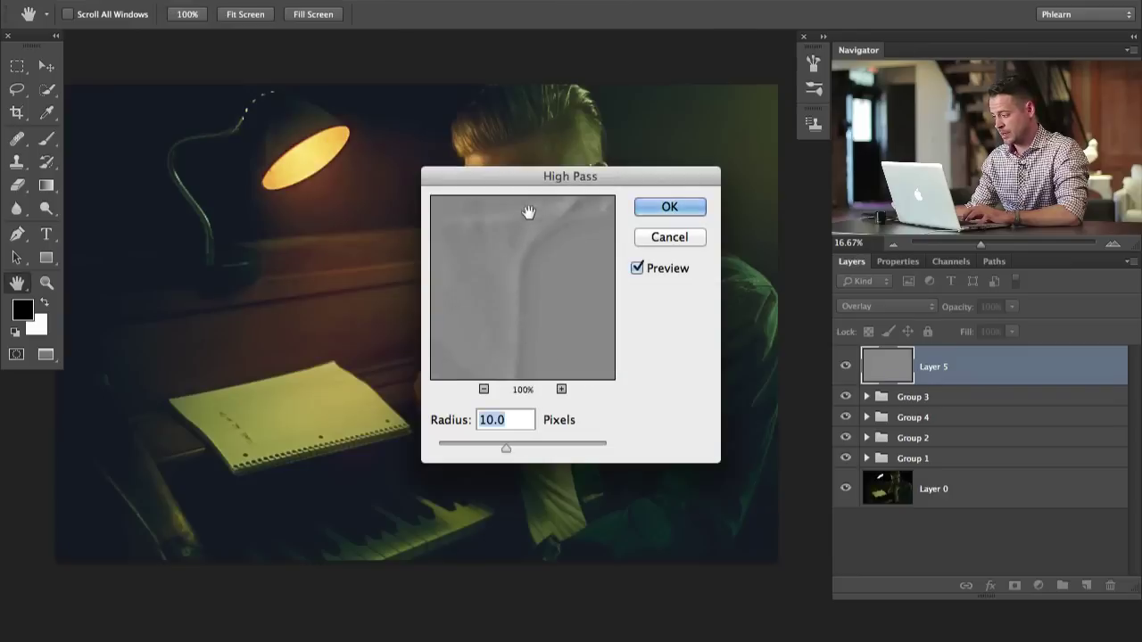
drag(520, 175, 187, 182)
mouse_move(172, 447)
mouse_down()
mouse_move(143, 444)
mouse_move(182, 437)
mouse_up()
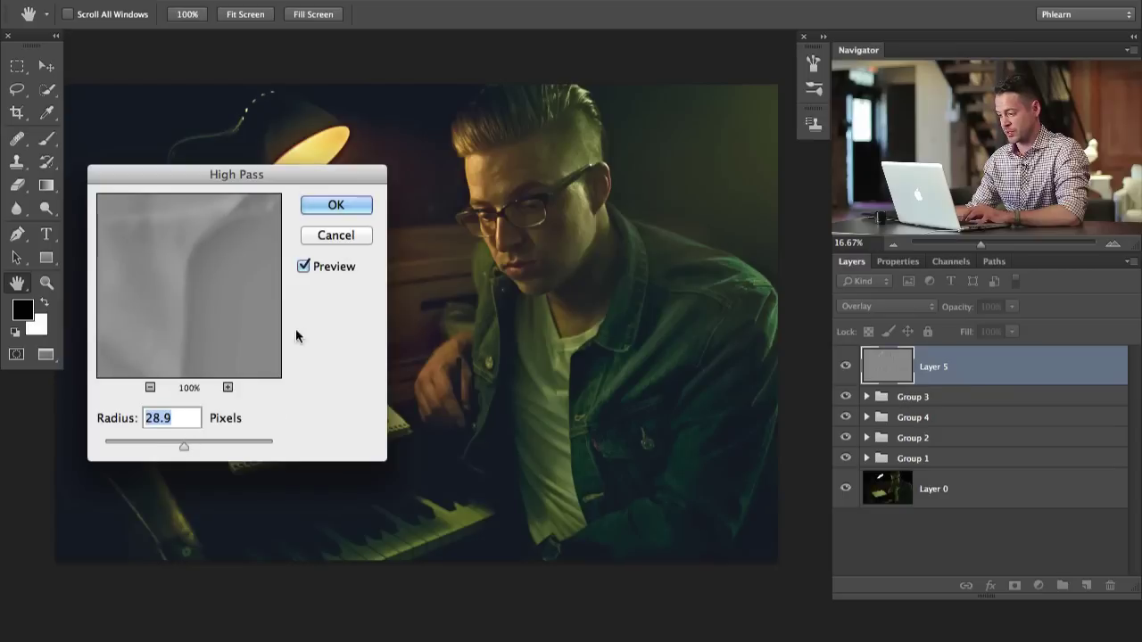
click(305, 265)
click(305, 266)
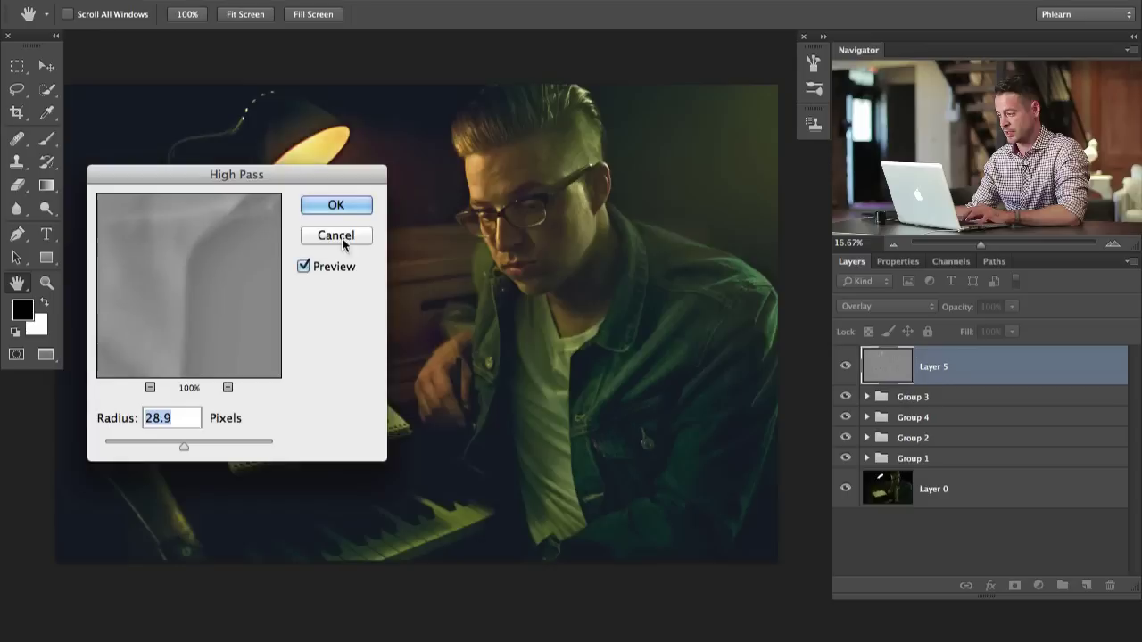
click(355, 205)
key(e)
Compare the photo with and without the High Pass sharpening of Layer 5
click(846, 367)
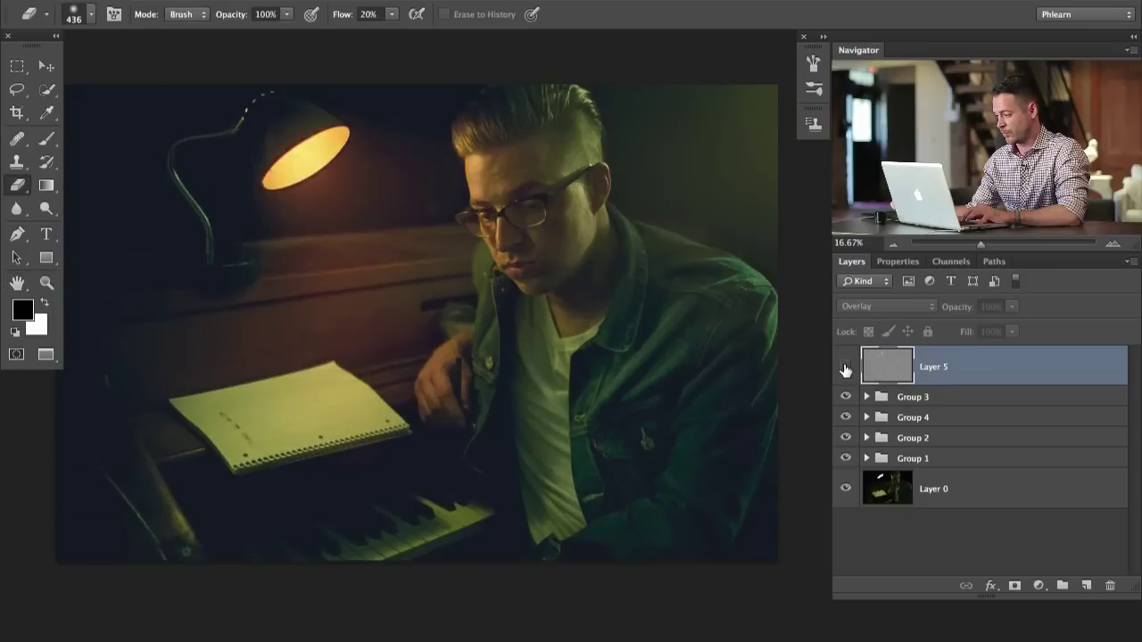
click(846, 367)
click(846, 368)
click(847, 368)
click(848, 369)
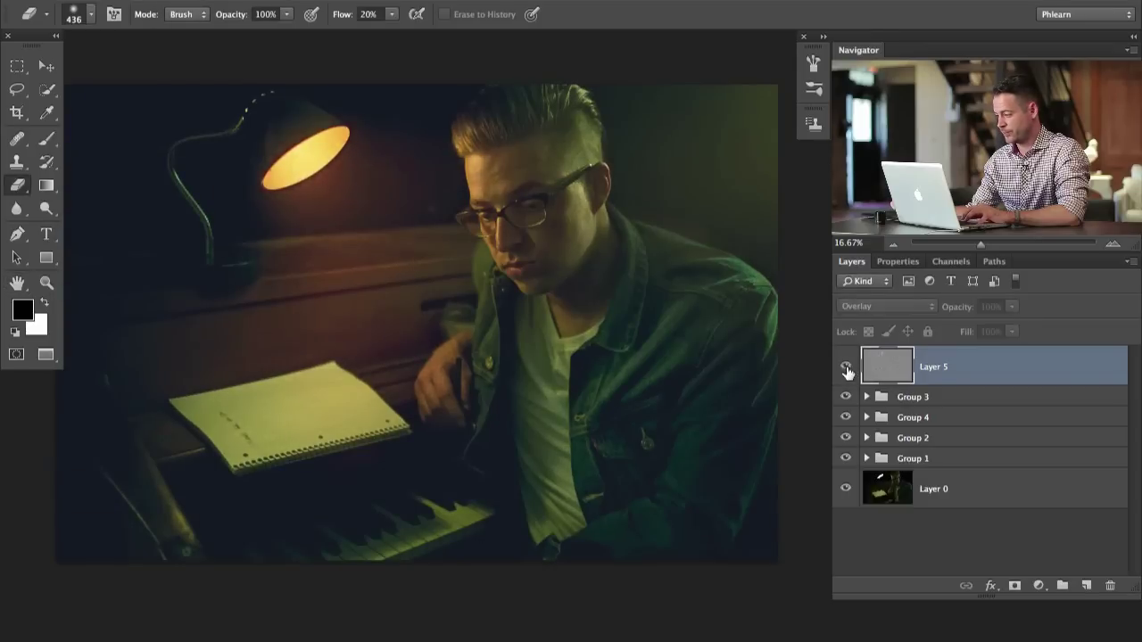
click(847, 368)
Add a black mask to Layer 5 and paint the face in white with a 650-pixel brush at 30% flow
alt+click(1013, 586)
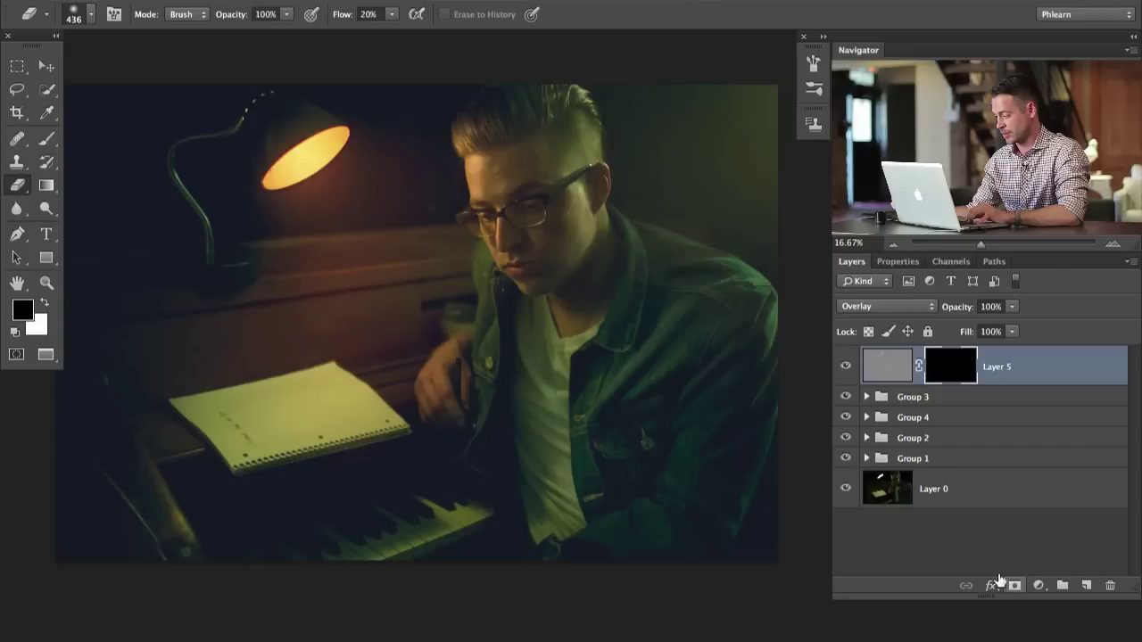
key(b)
key(bracketright)
key(bracketright)
key(bracketright)
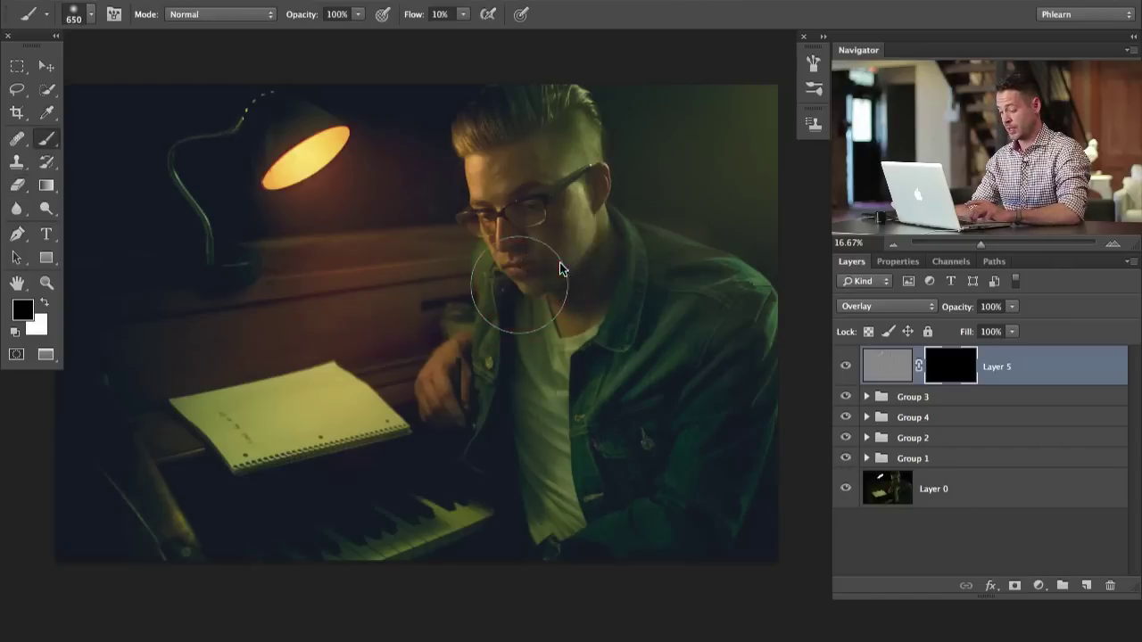
key(x)
key(shift+3)
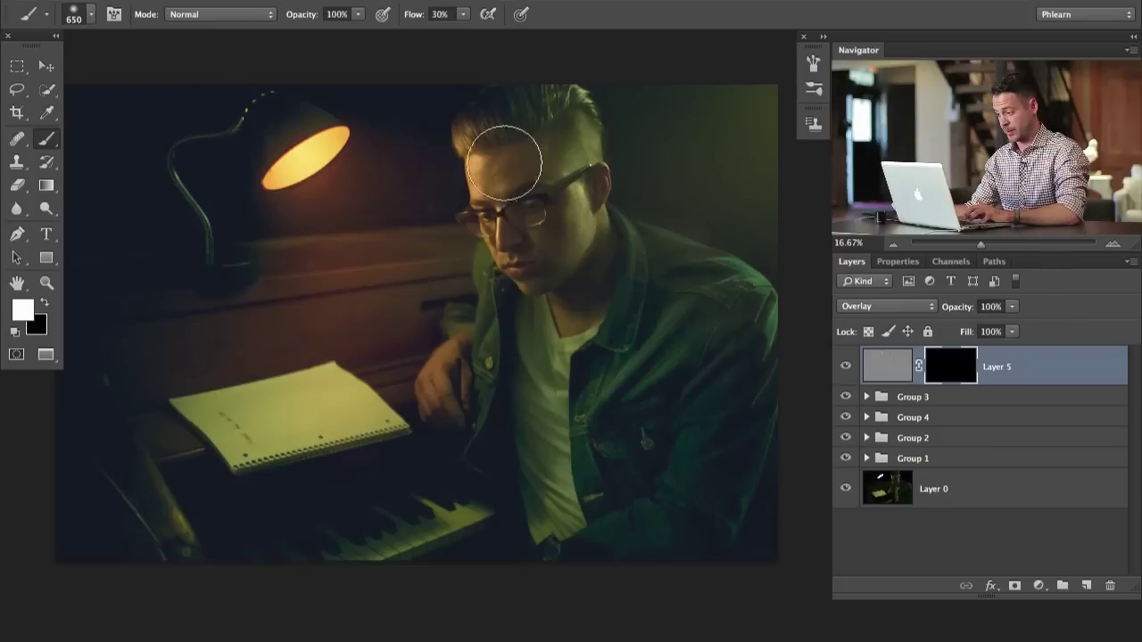
drag(495, 215, 491, 267)
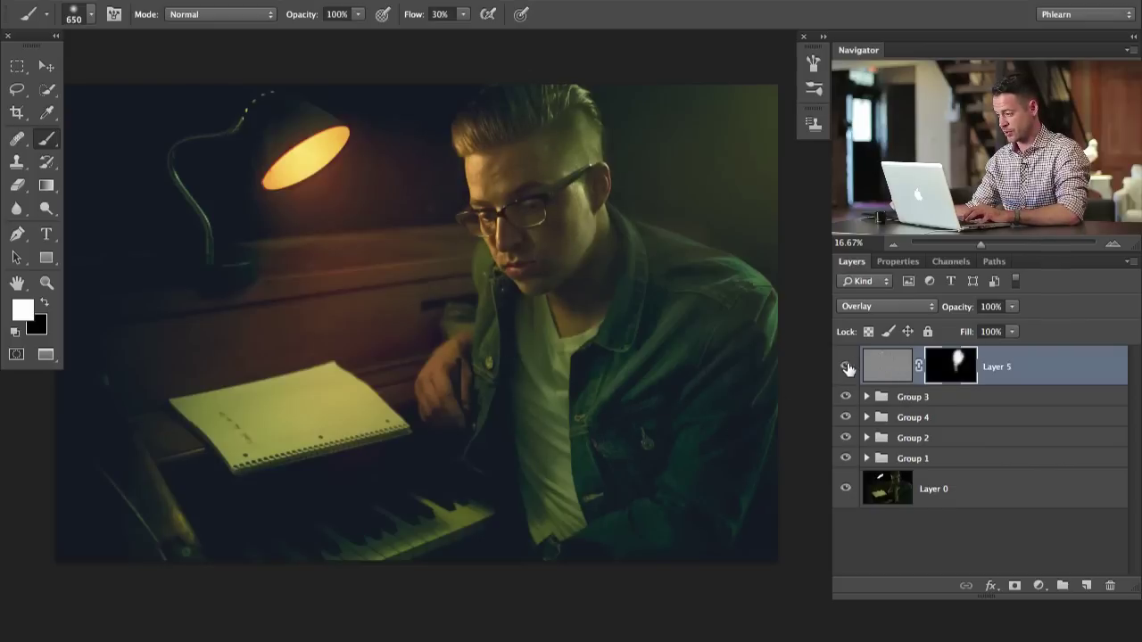
Check the sharpening on the man's face with and without the masked Layer 5
click(846, 366)
click(846, 367)
click(846, 367)
click(846, 366)
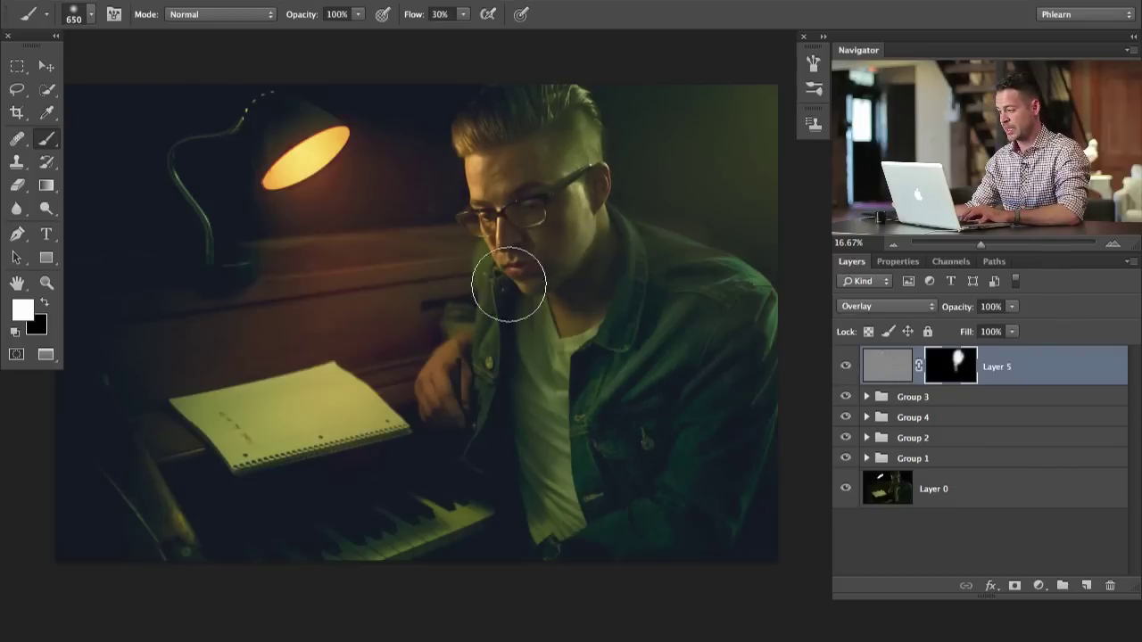
key(space)
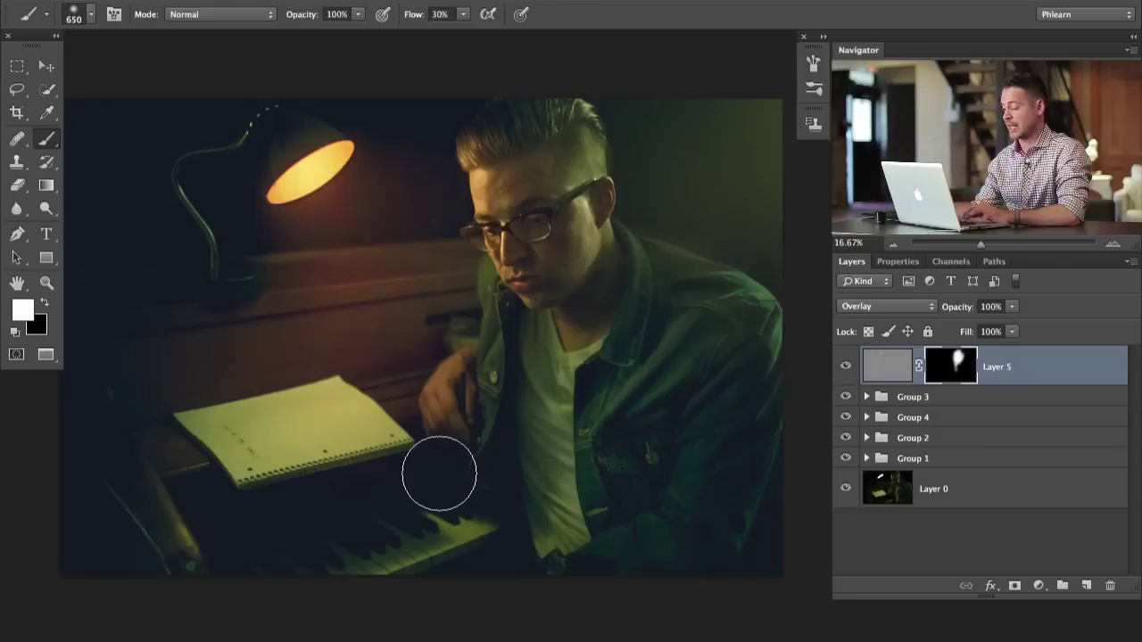
Compare the original photo on Layer 0 alone with the complete edit, ending with all layers shown
alt+click(846, 489)
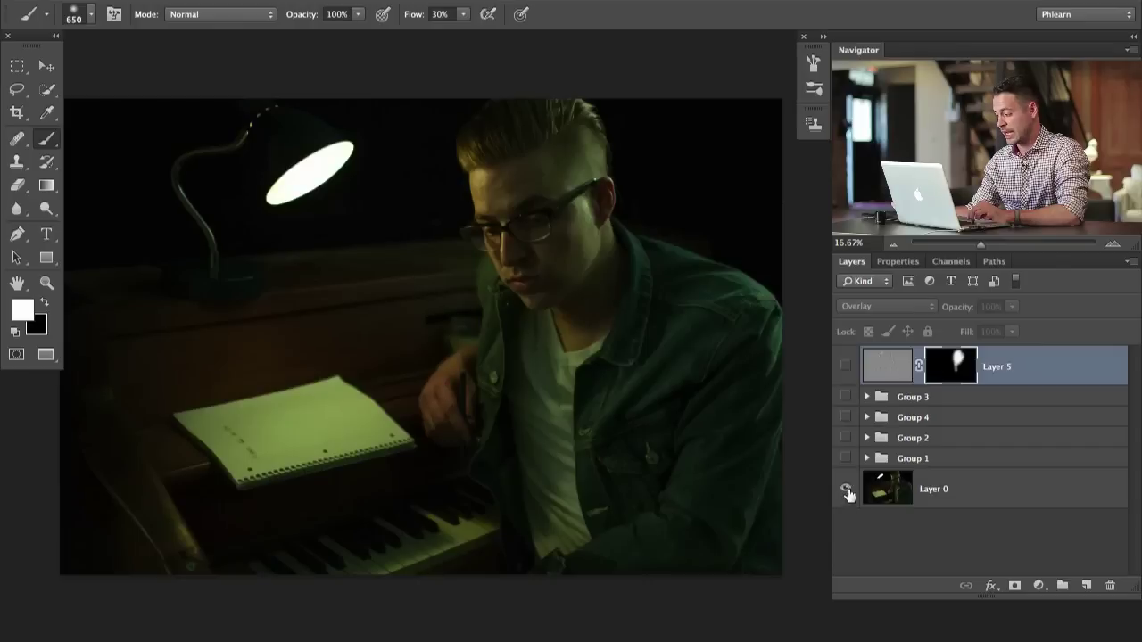
alt+click(846, 490)
alt+click(846, 490)
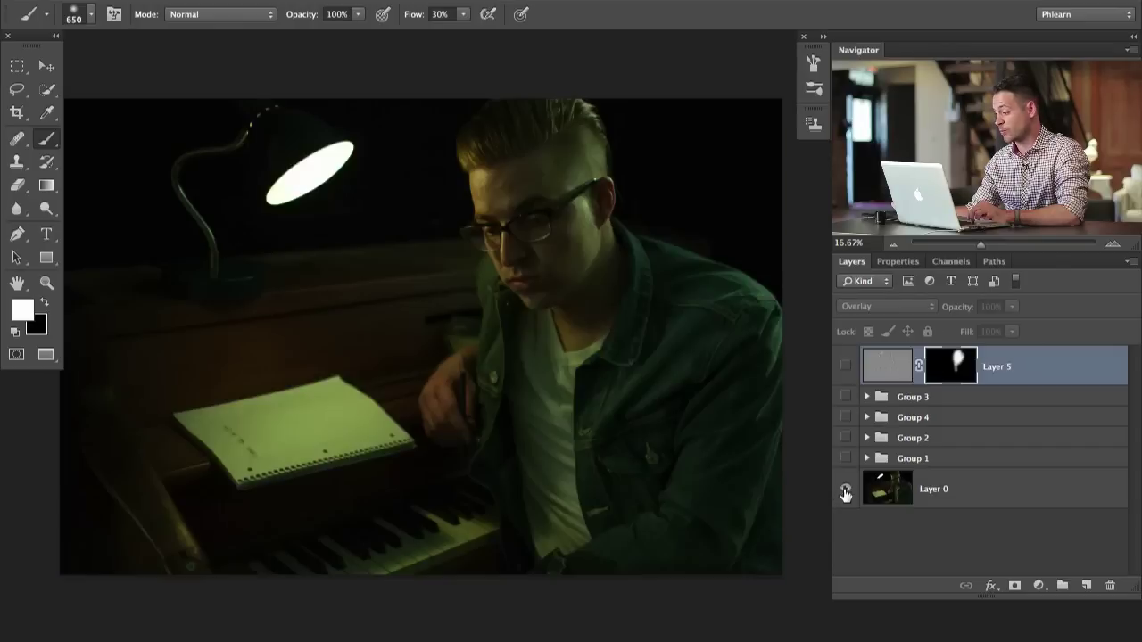
alt+click(846, 491)
alt+click(845, 492)
alt+click(844, 495)
alt+click(844, 495)
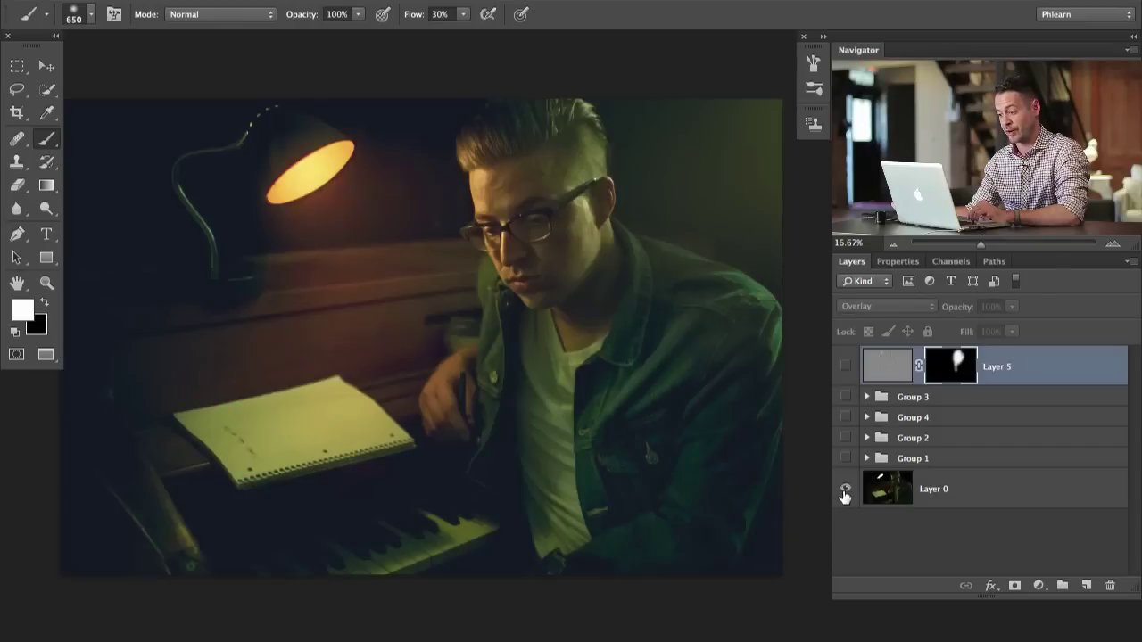
alt+click(846, 496)
alt+click(844, 496)
alt+click(844, 497)
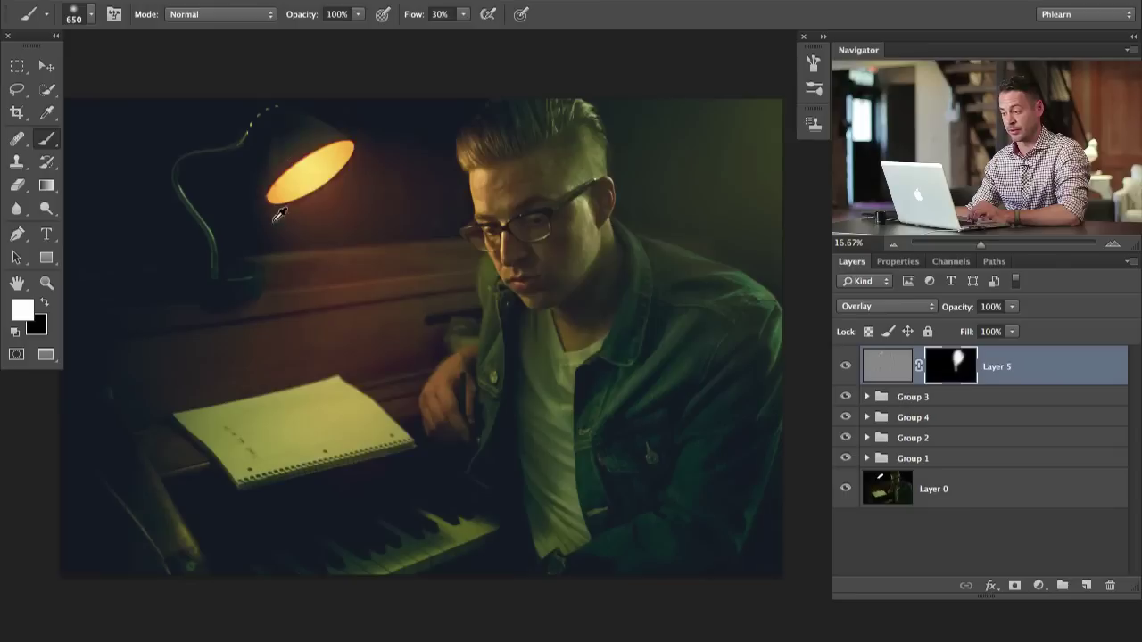
alt+click(847, 489)
alt+click(847, 489)
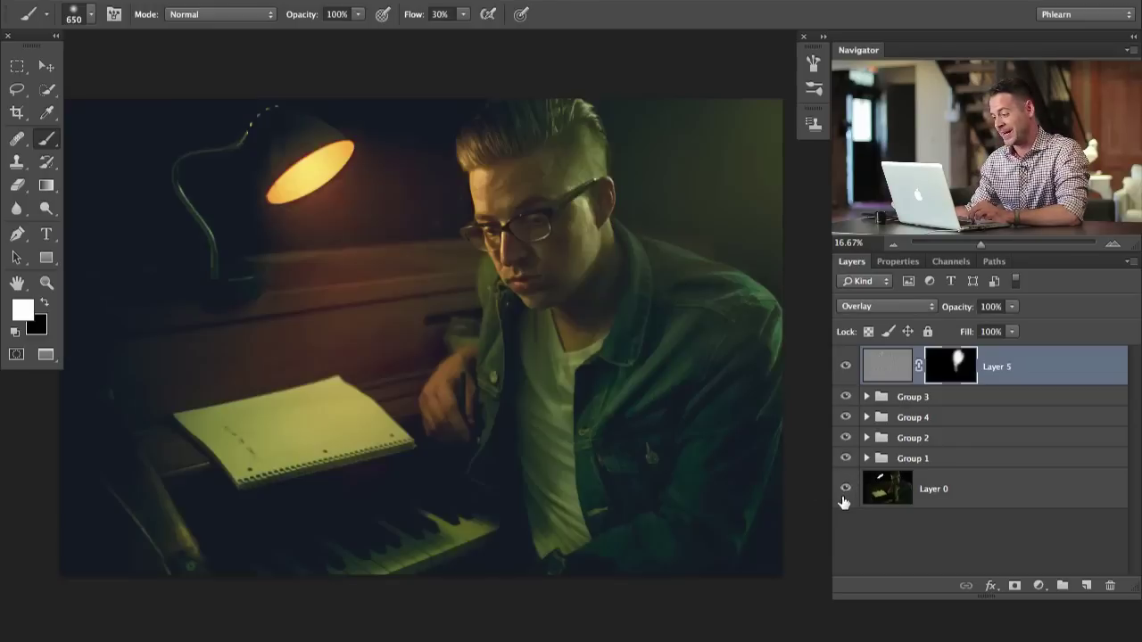
alt+click(847, 489)
alt+click(846, 489)
alt+click(846, 489)
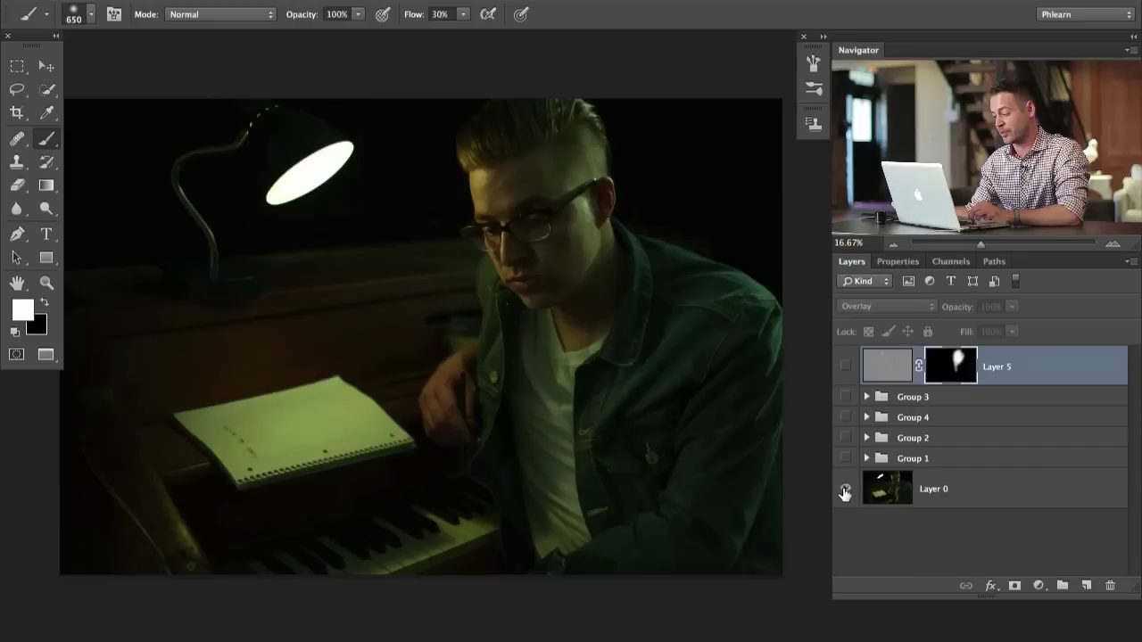
alt+click(846, 488)
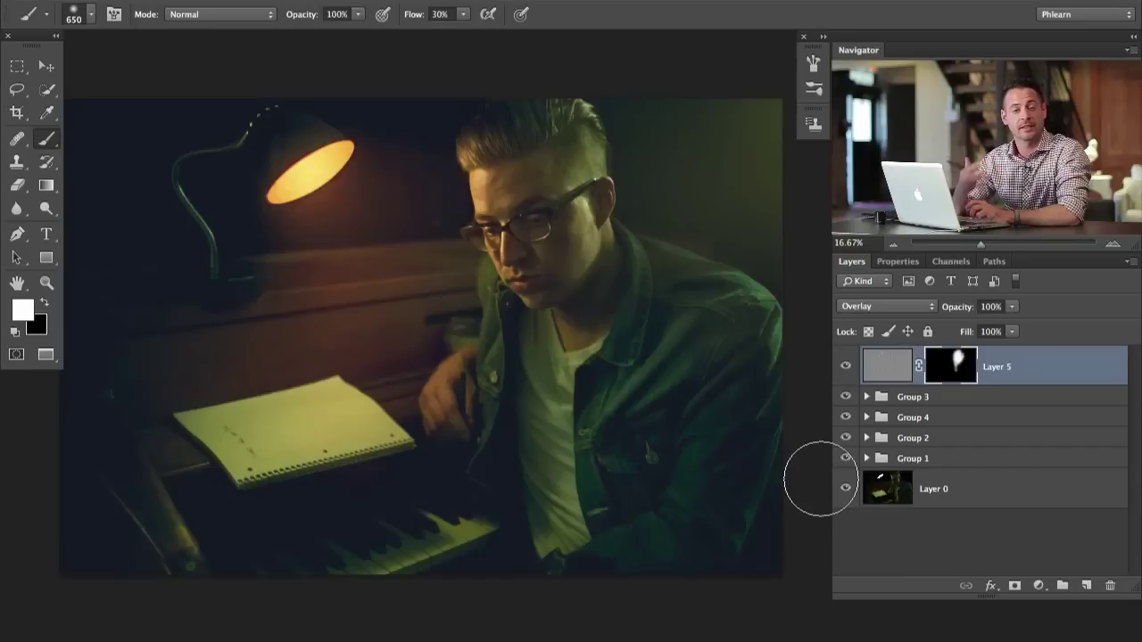